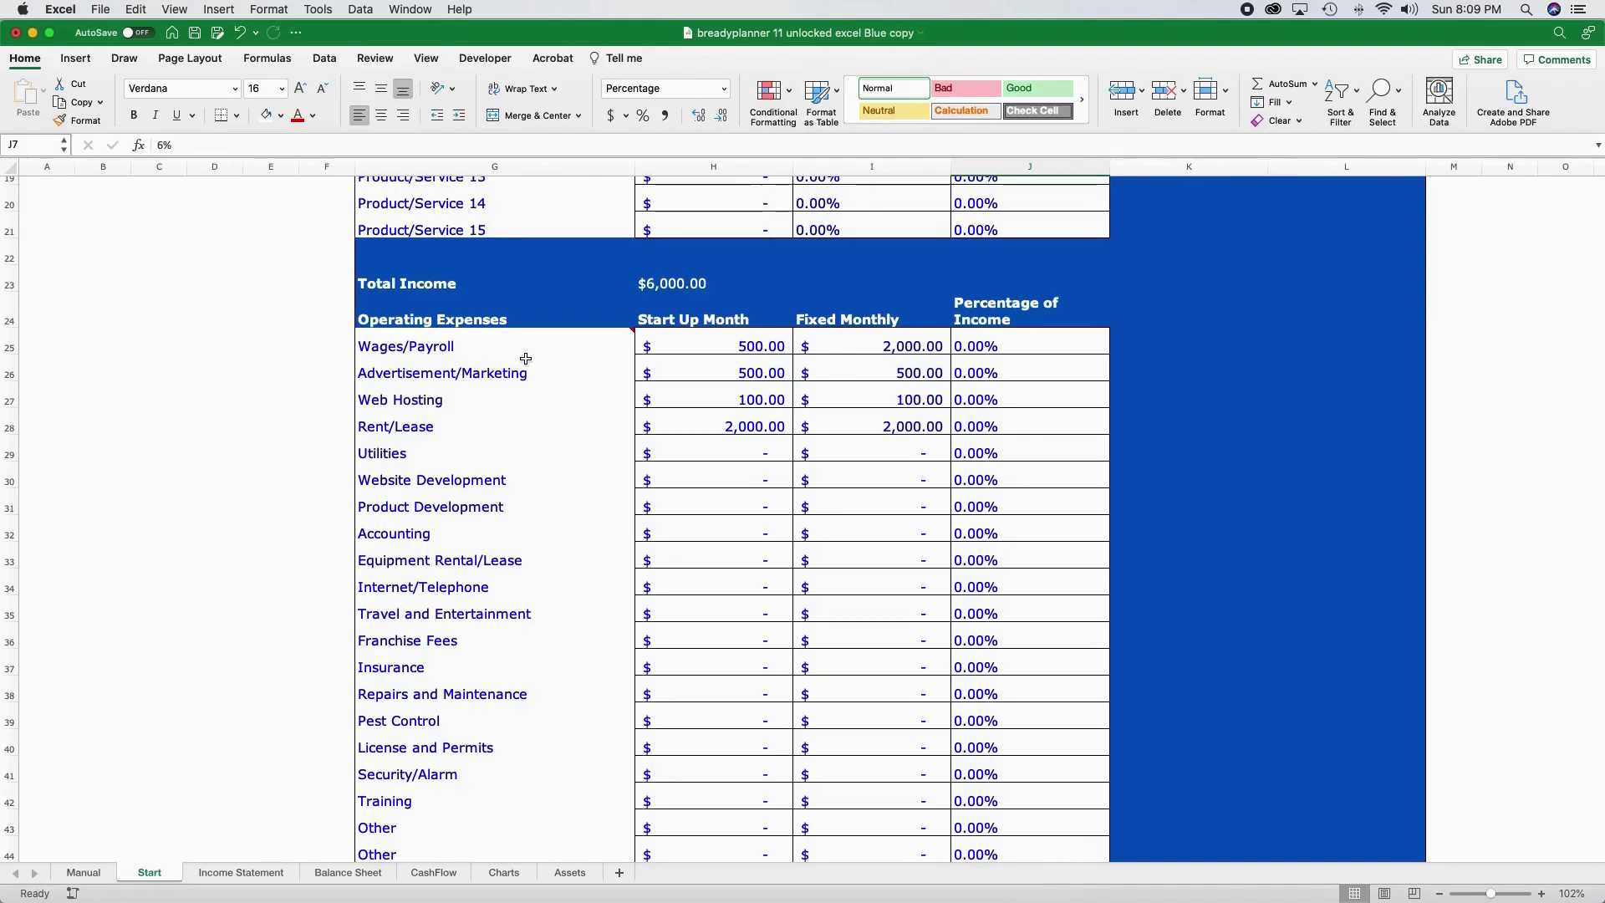
Read the note attached to the Wages/Payroll cell in the Operating Expenses section
click(479, 353)
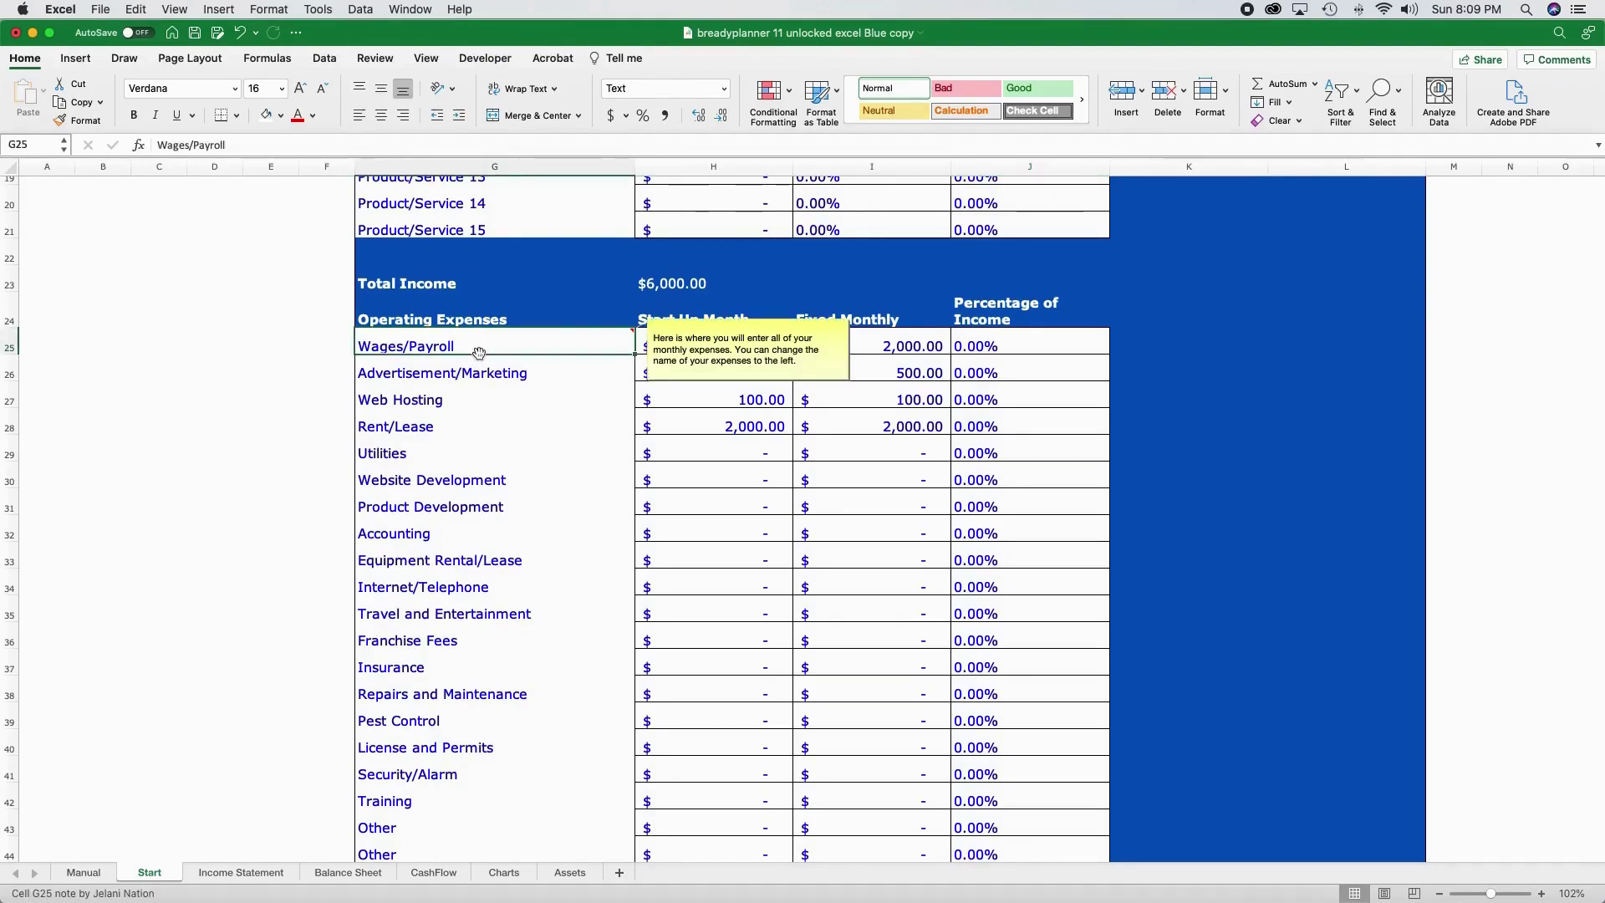
scroll(479, 353, up, 8)
scroll(478, 353, down, 6)
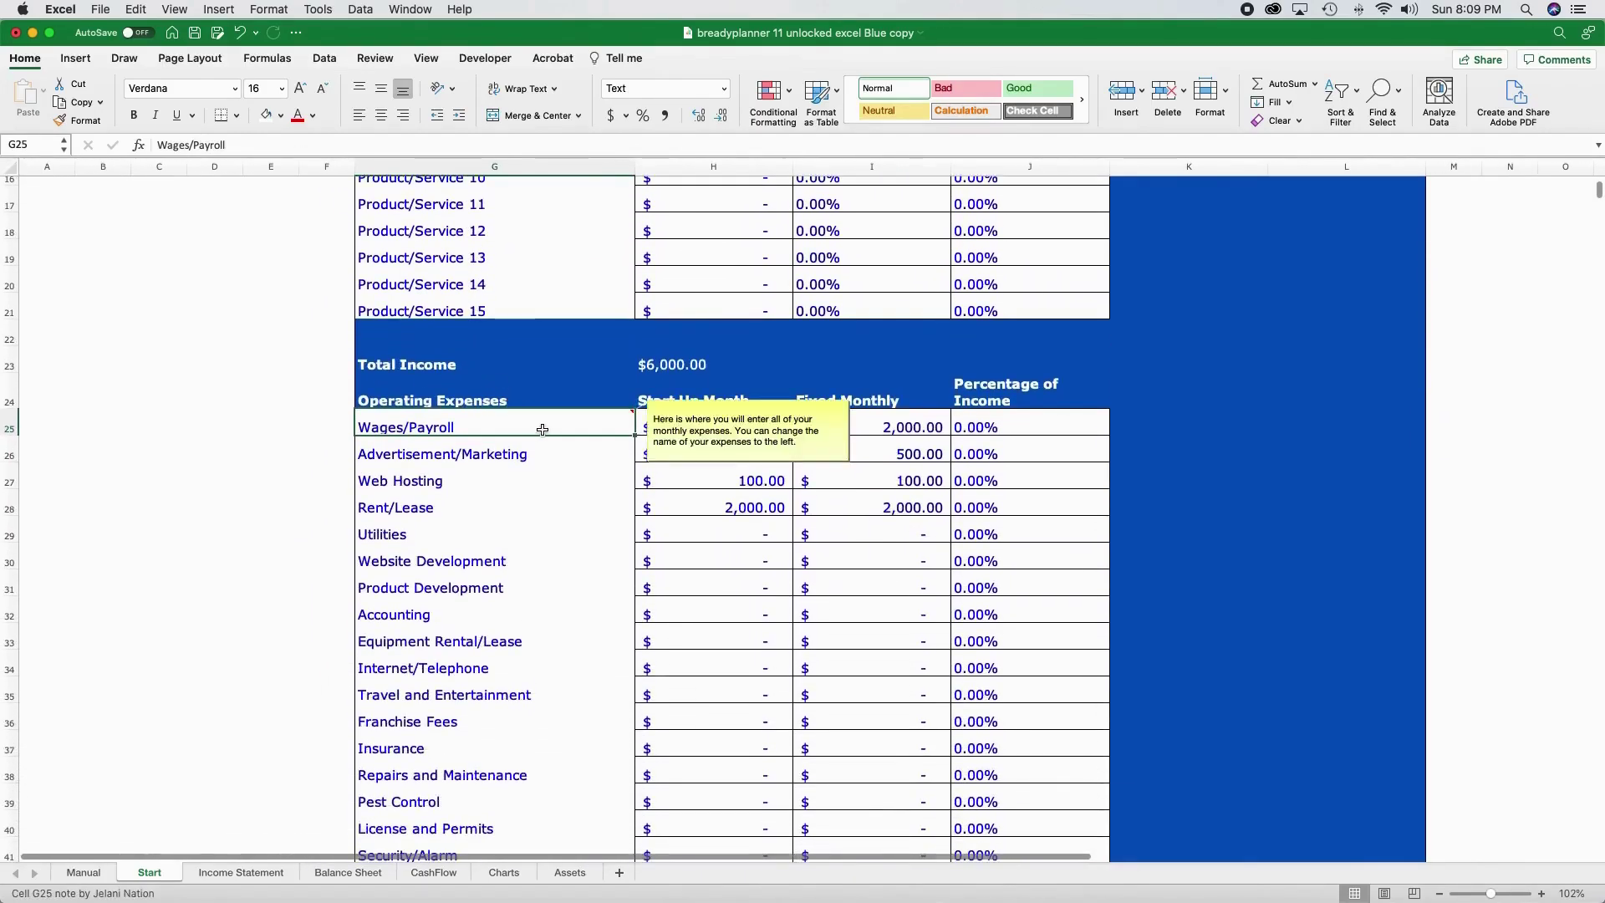
mouse_move(546, 428)
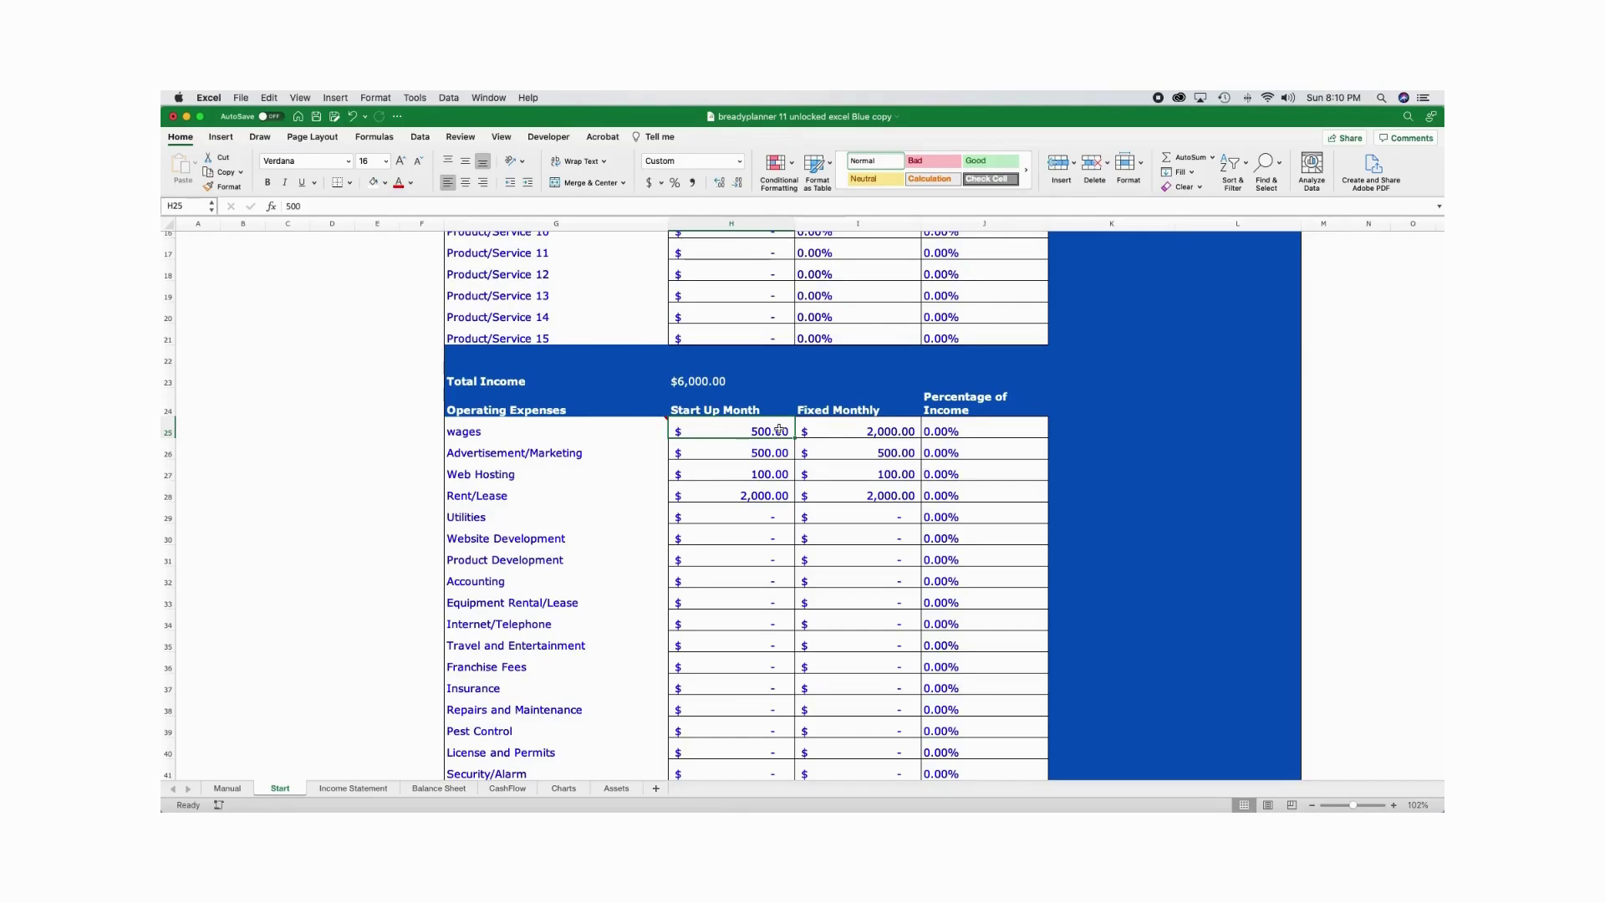
Set the Start Up Month expense to 5,000 for wages and 2,500 for Advertisement/Marketing
key(BackSpace)
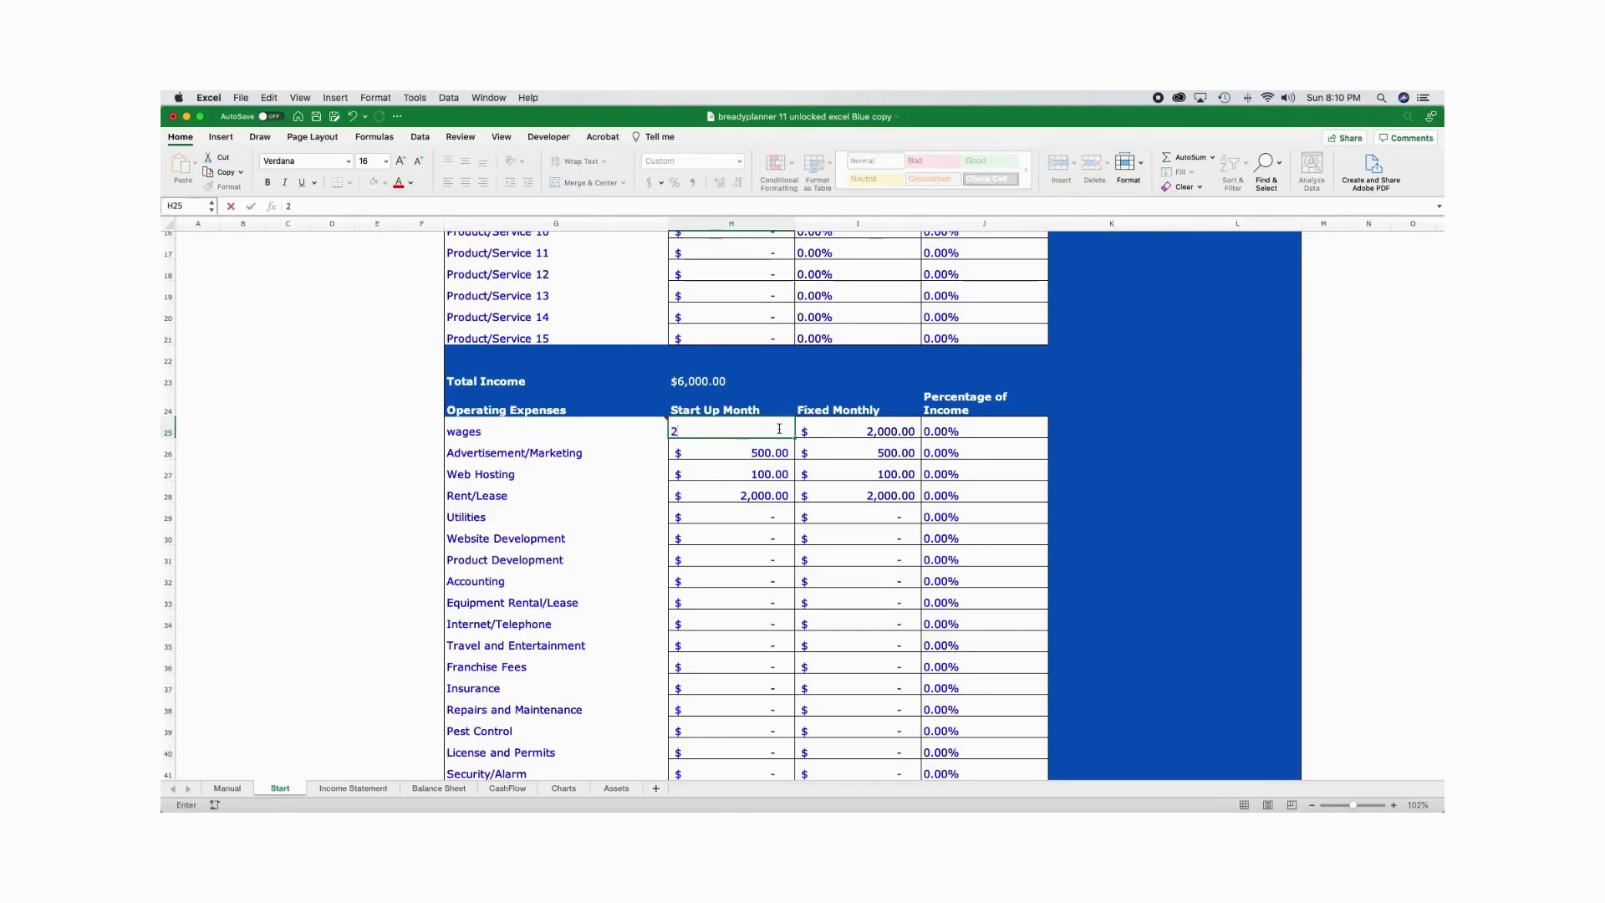
text(5000)
key(Return)
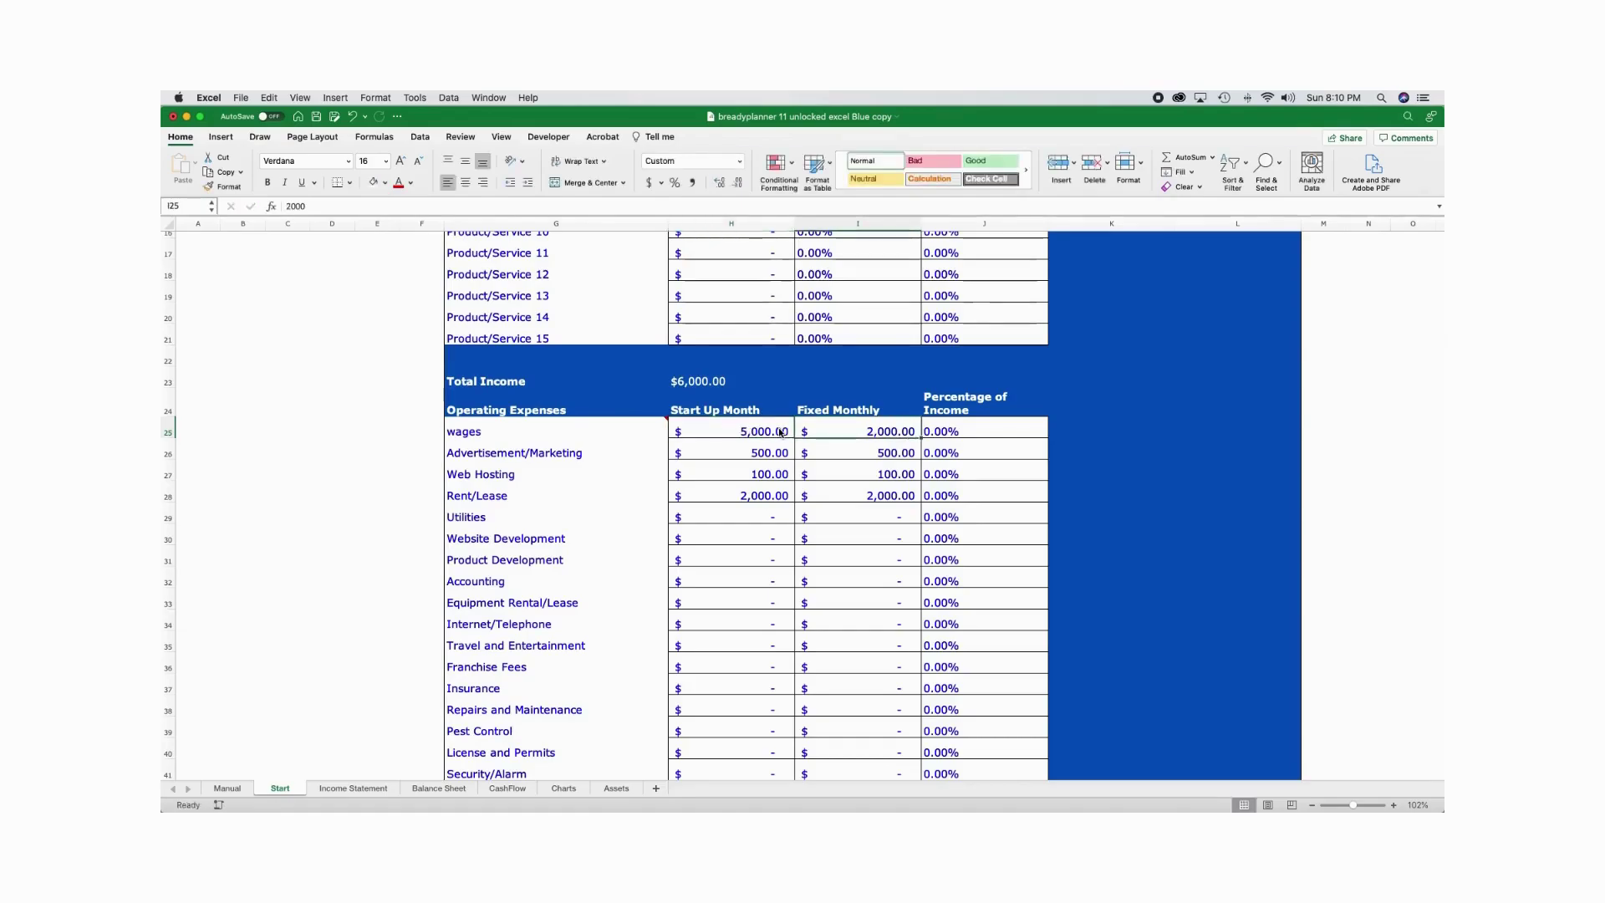
key(Down)
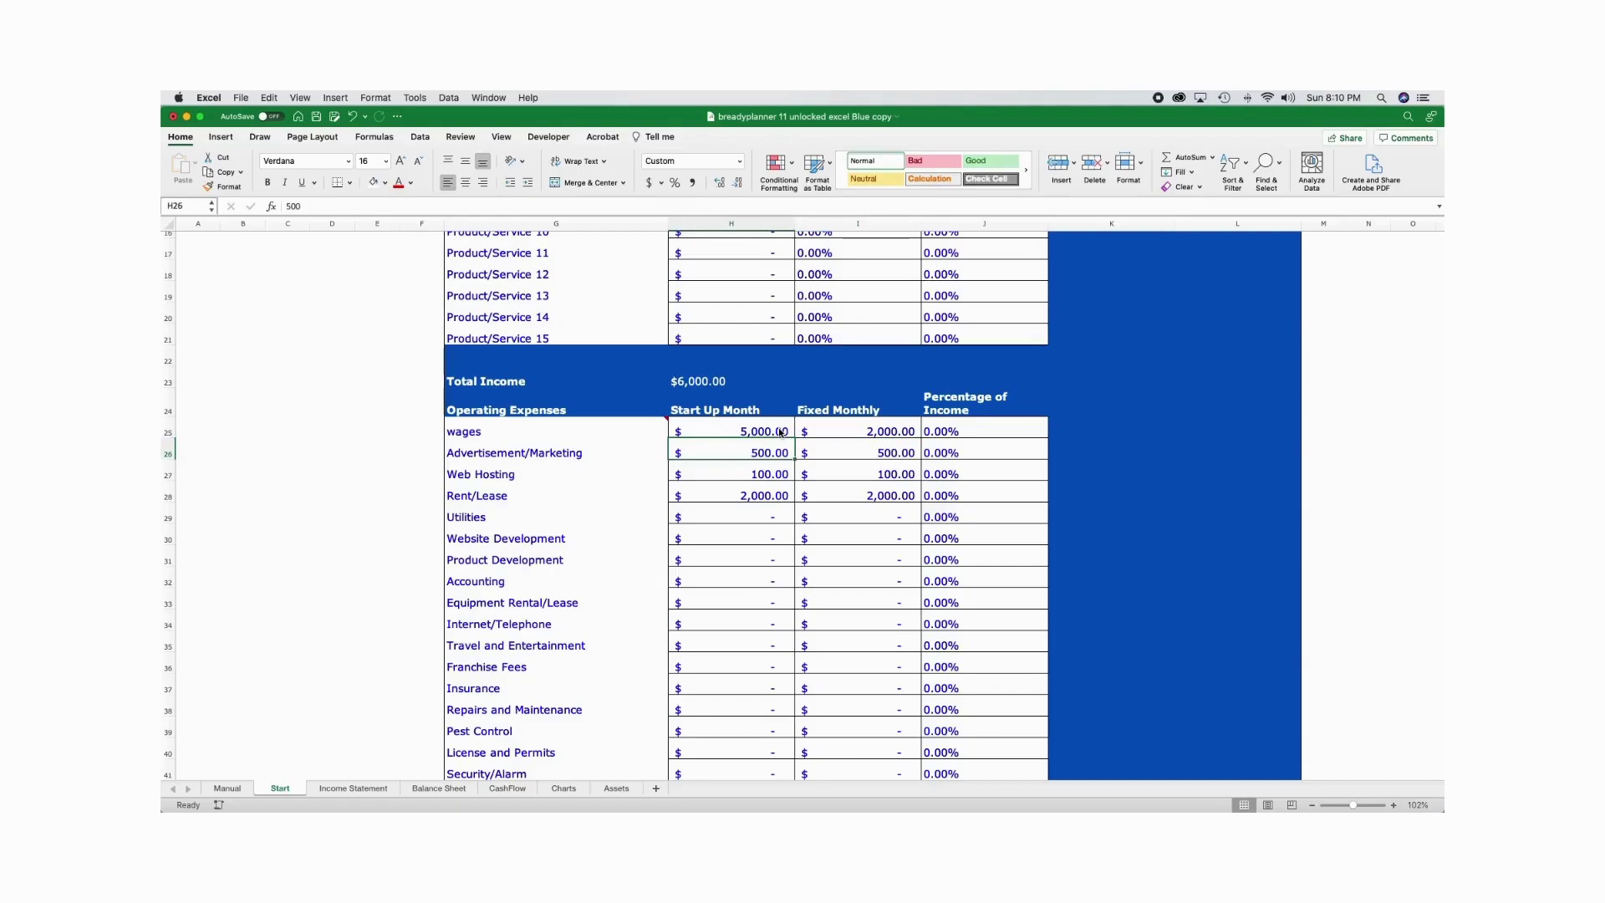
text(2,5)
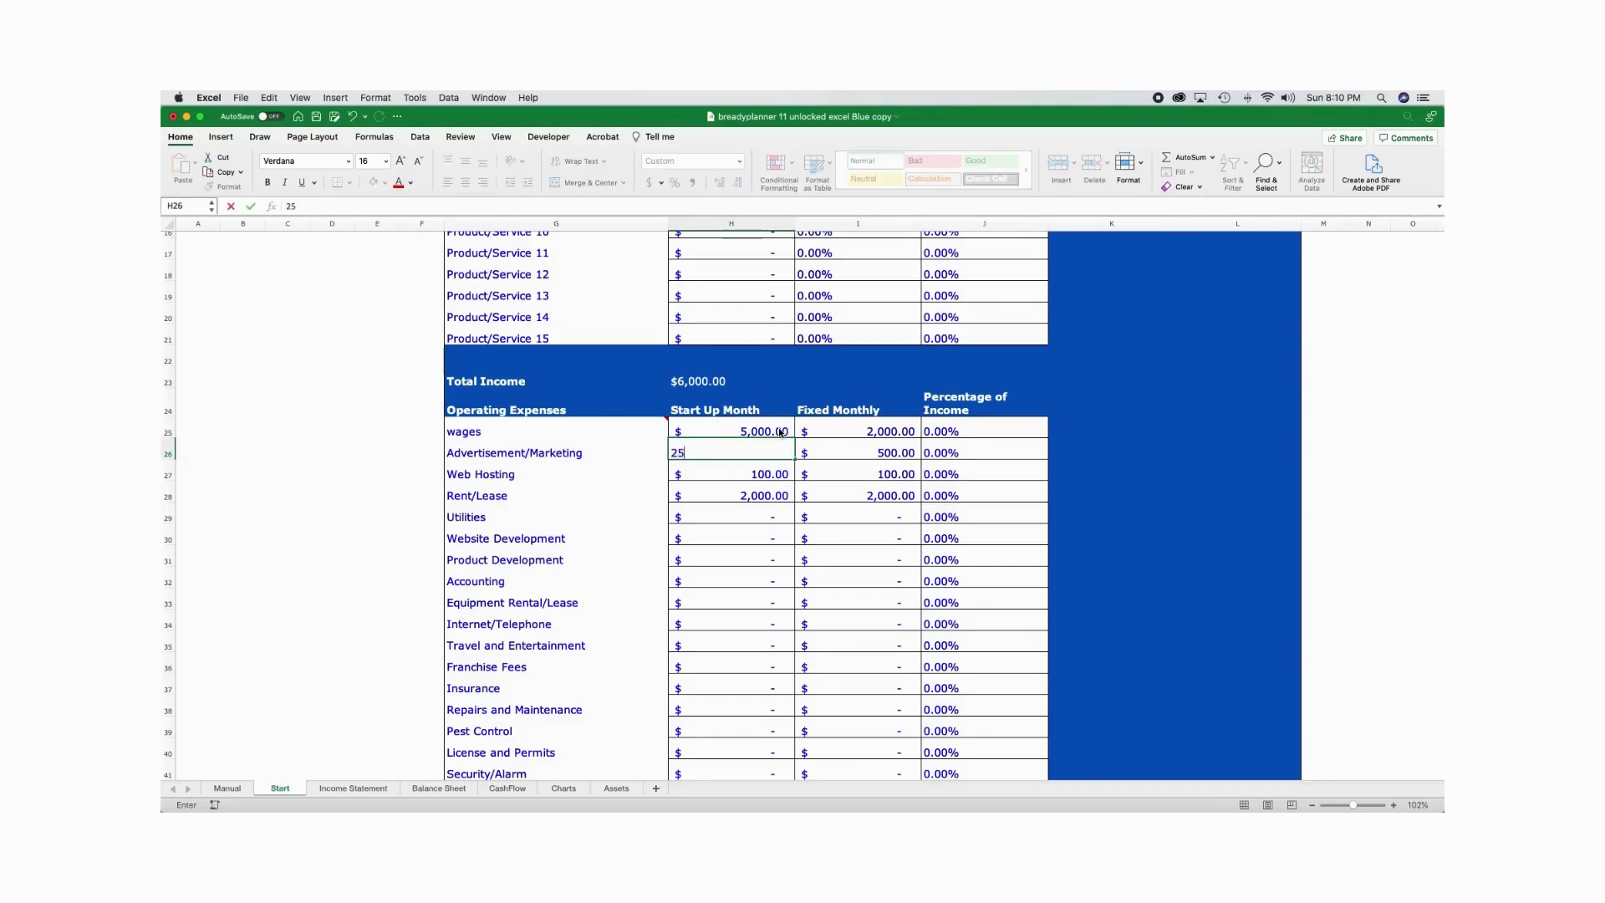
text(00)
key(Return)
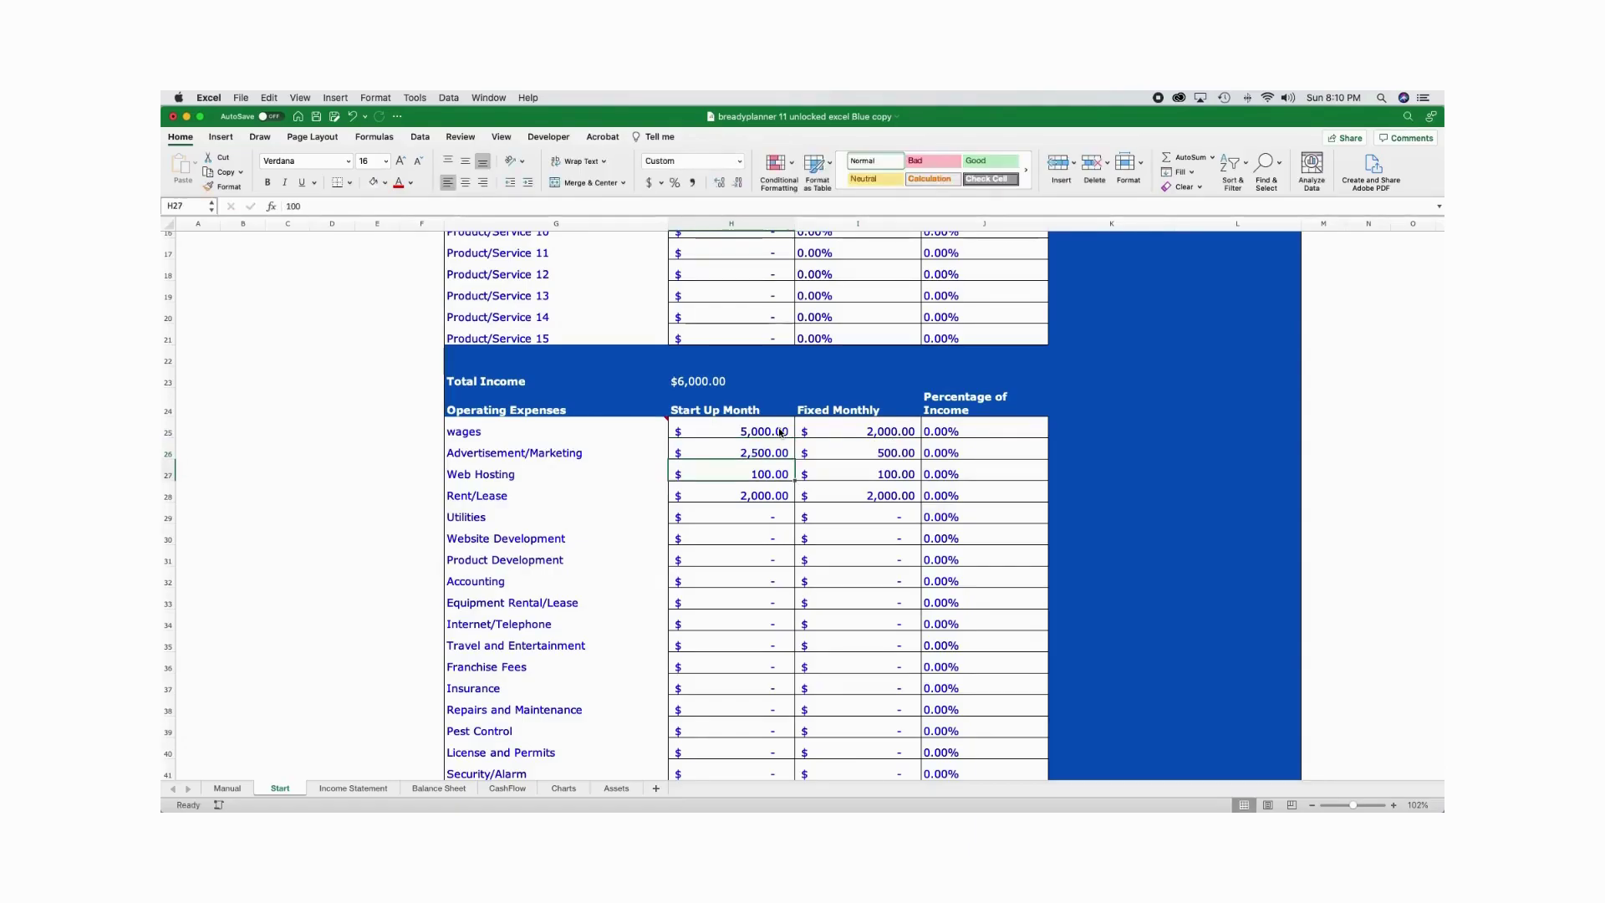
Set the Start Up Month expense to 500 for Web Hosting and 5,000 for Rent/Lease
text(500)
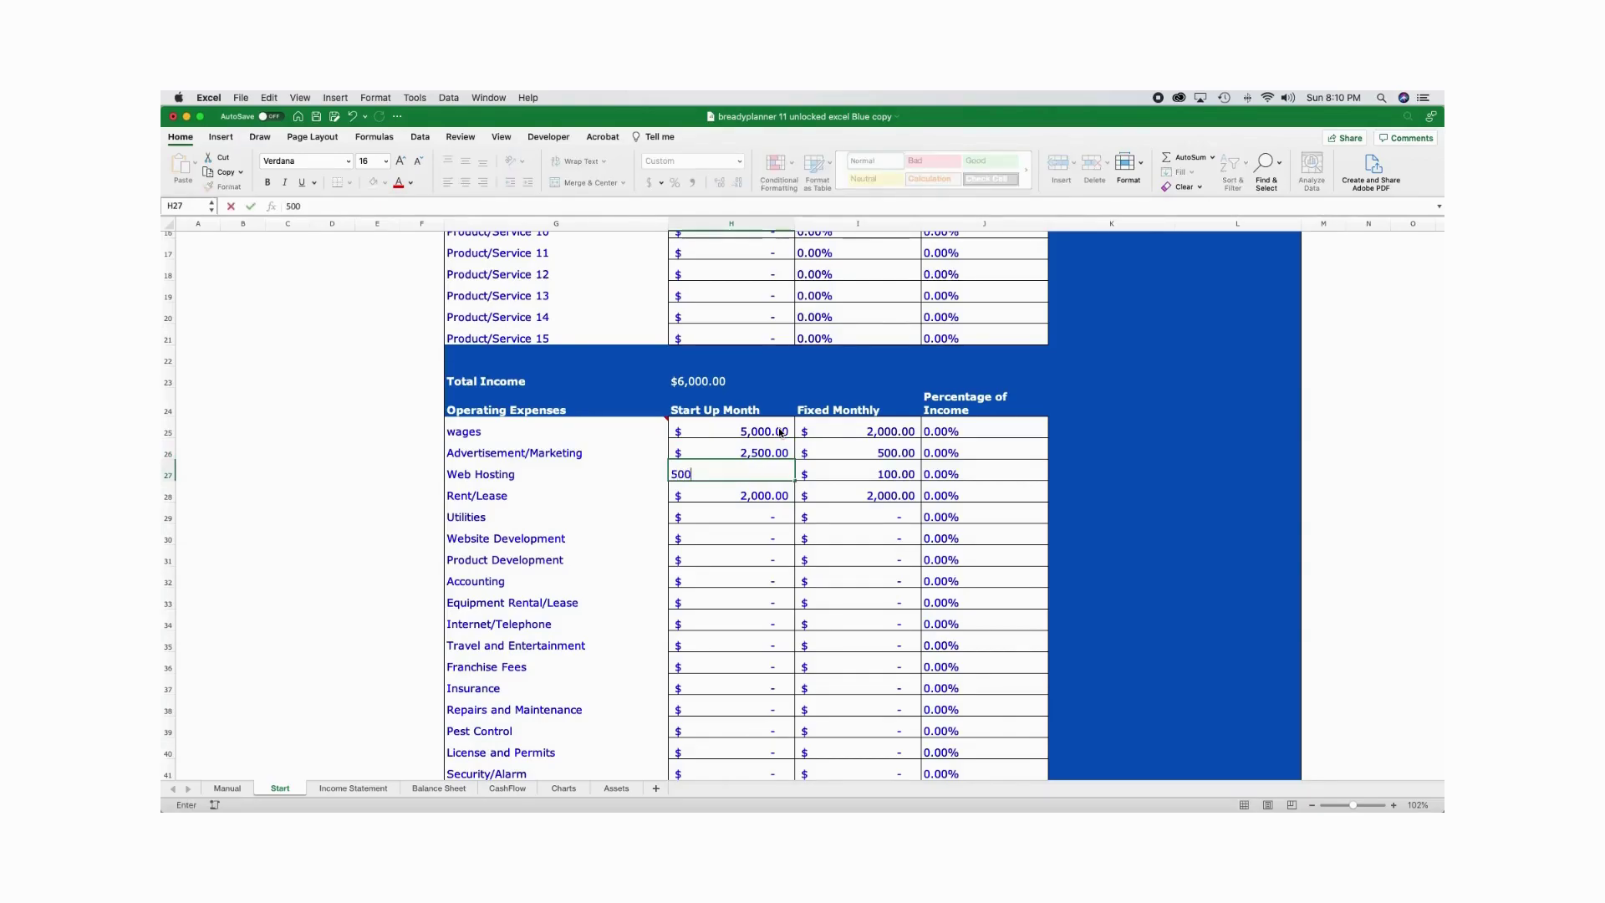
key(Return)
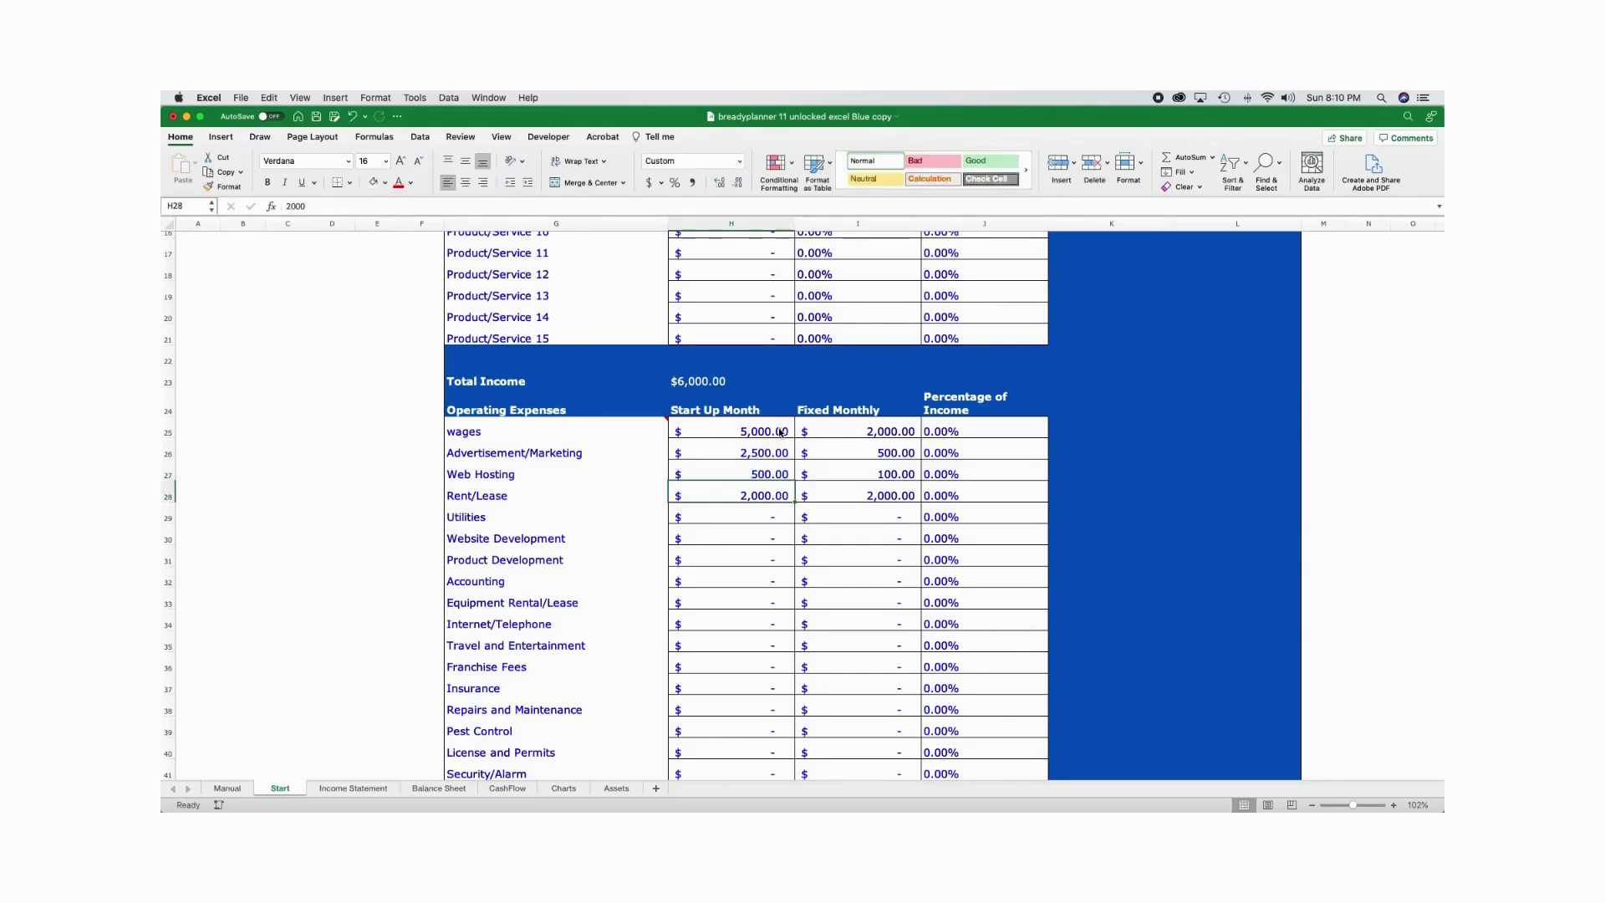
text(5,00)
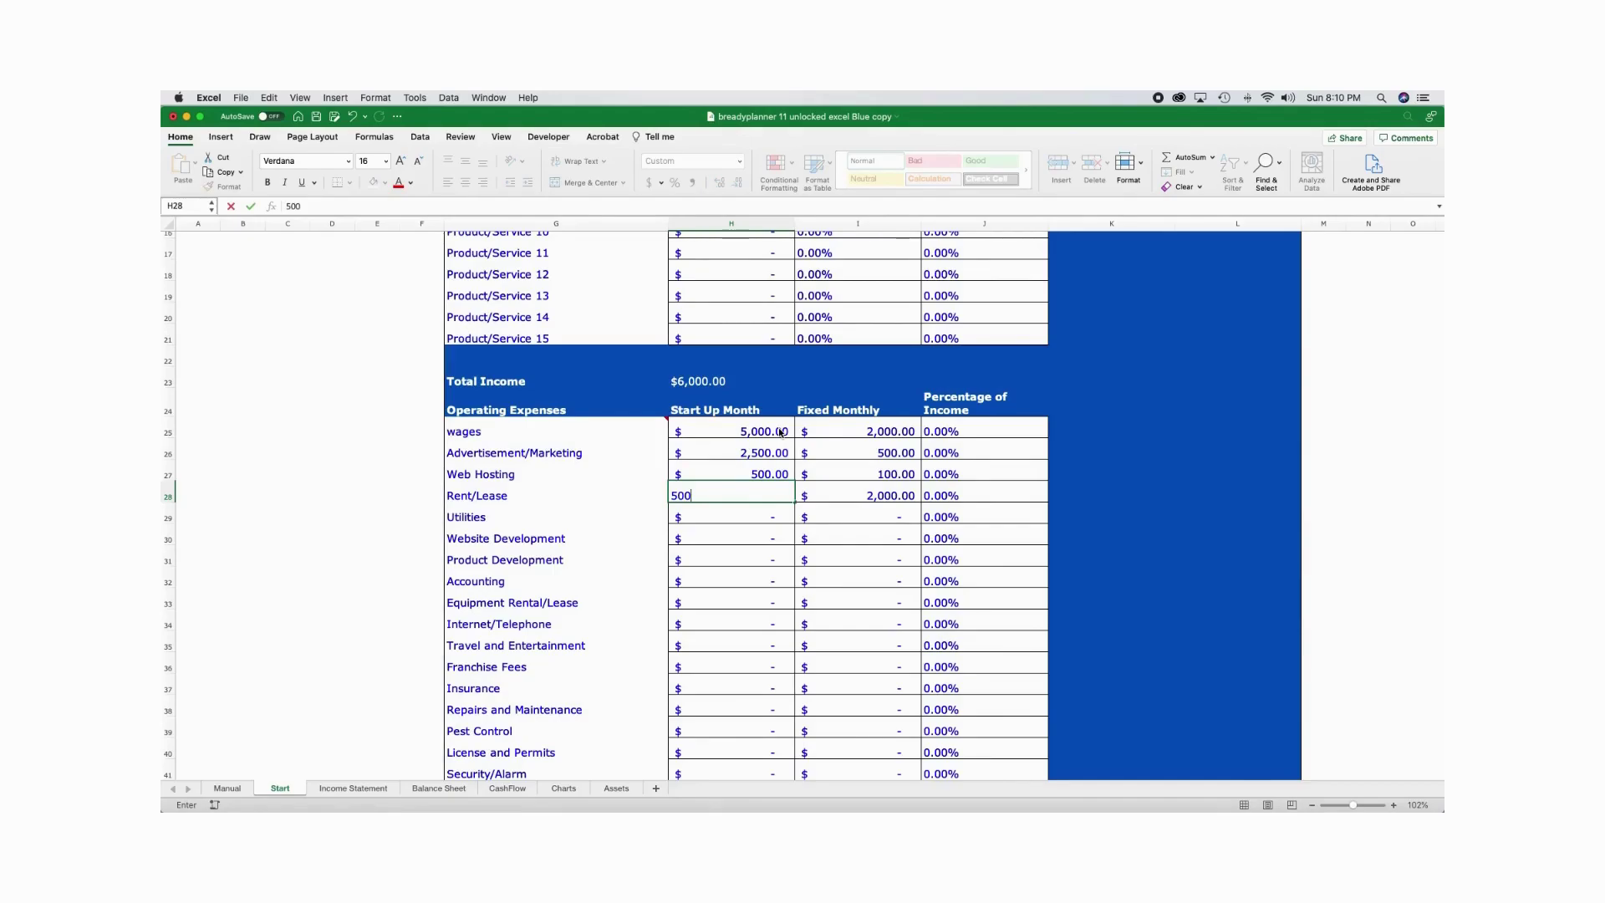
text(0)
key(Return)
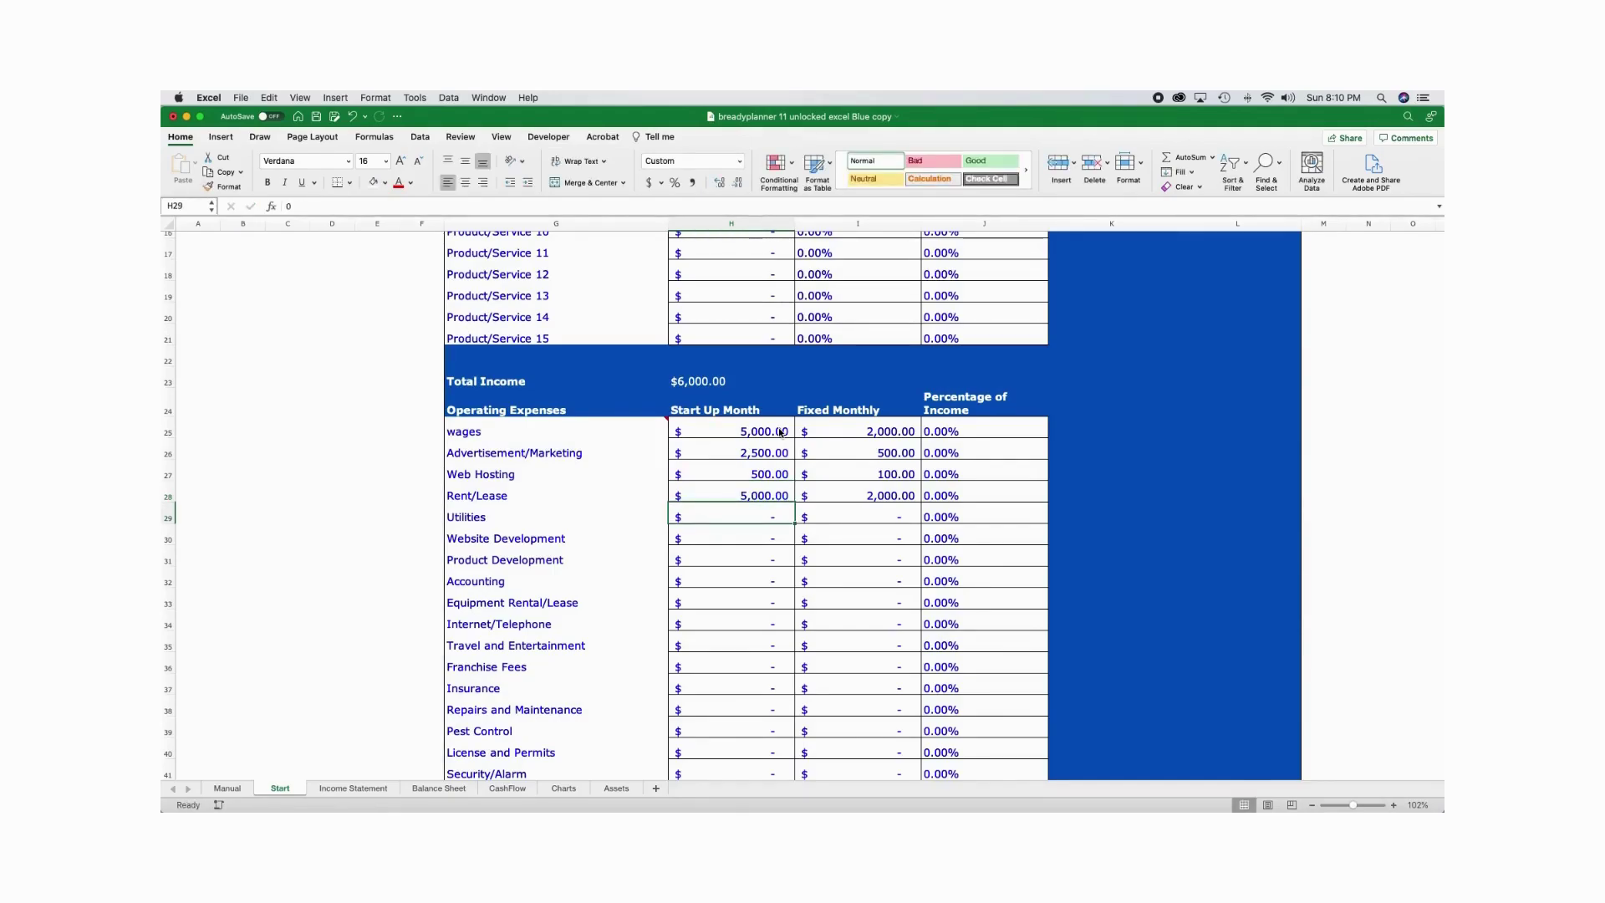
Look through the operating expense categories from Utilities down to the Other rows and the expense totals
key(Left)
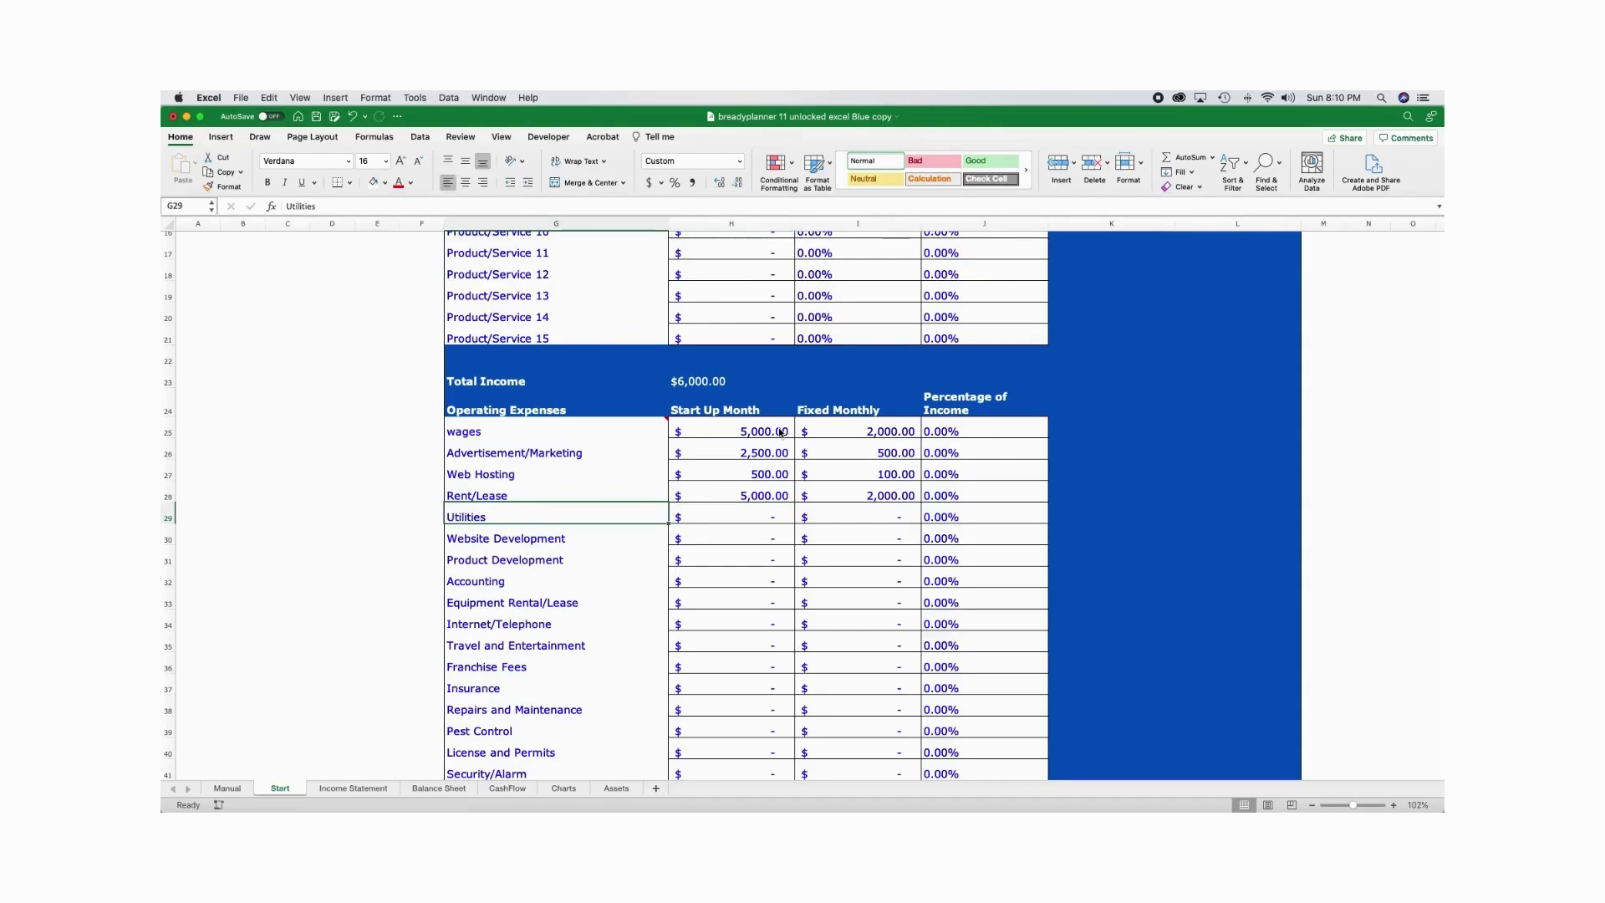
key(Down)
key(Down)
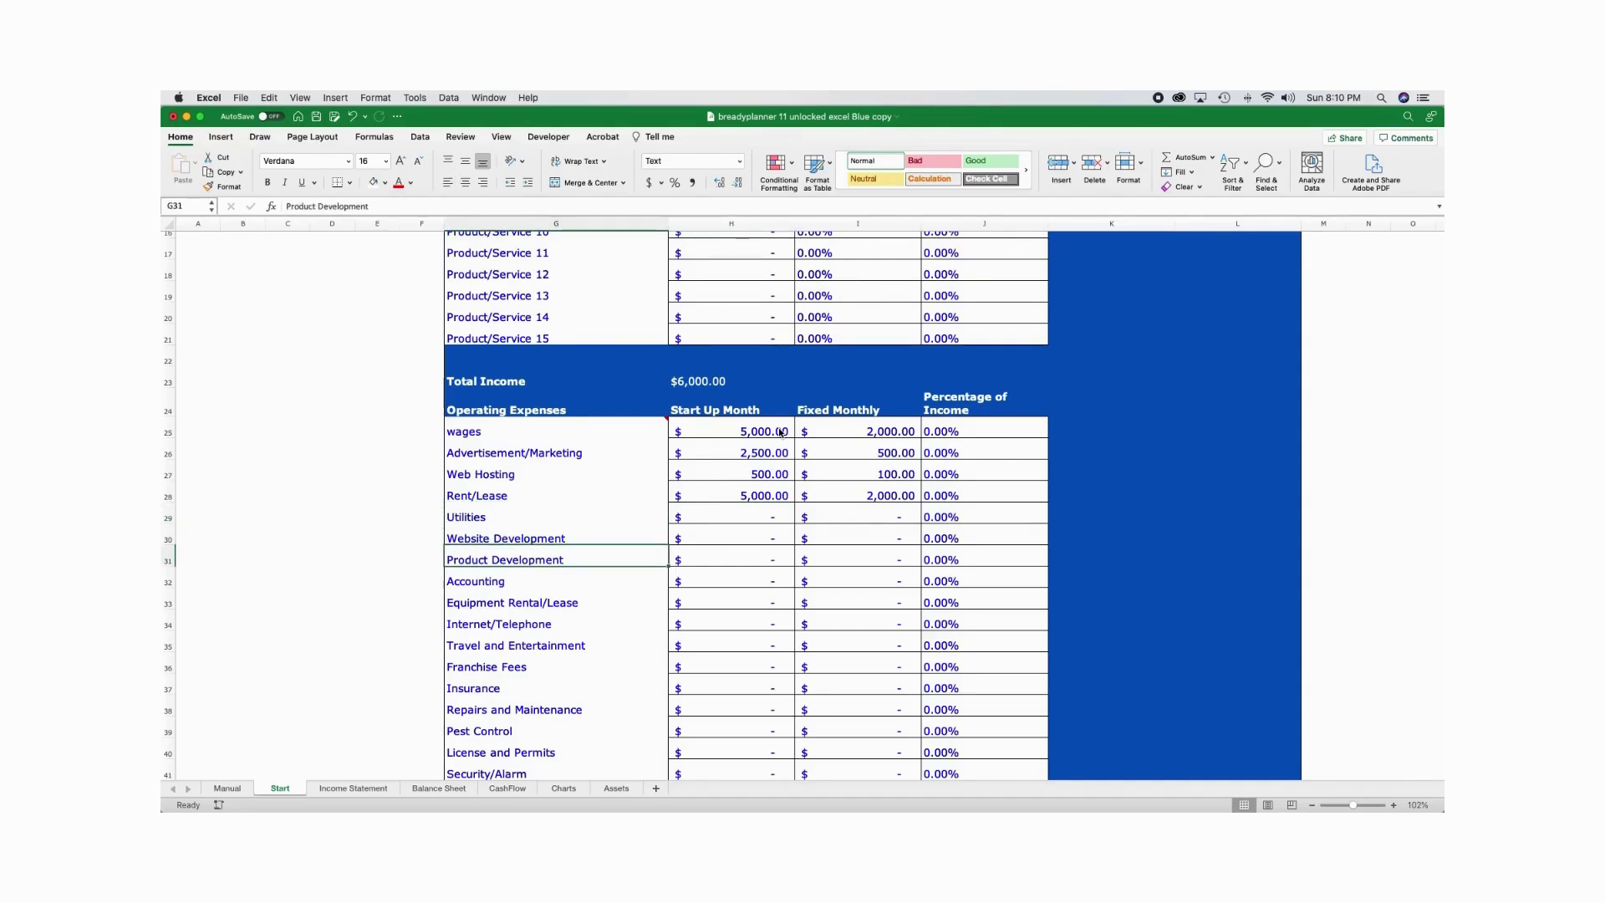
scroll(526, 570, down, 3)
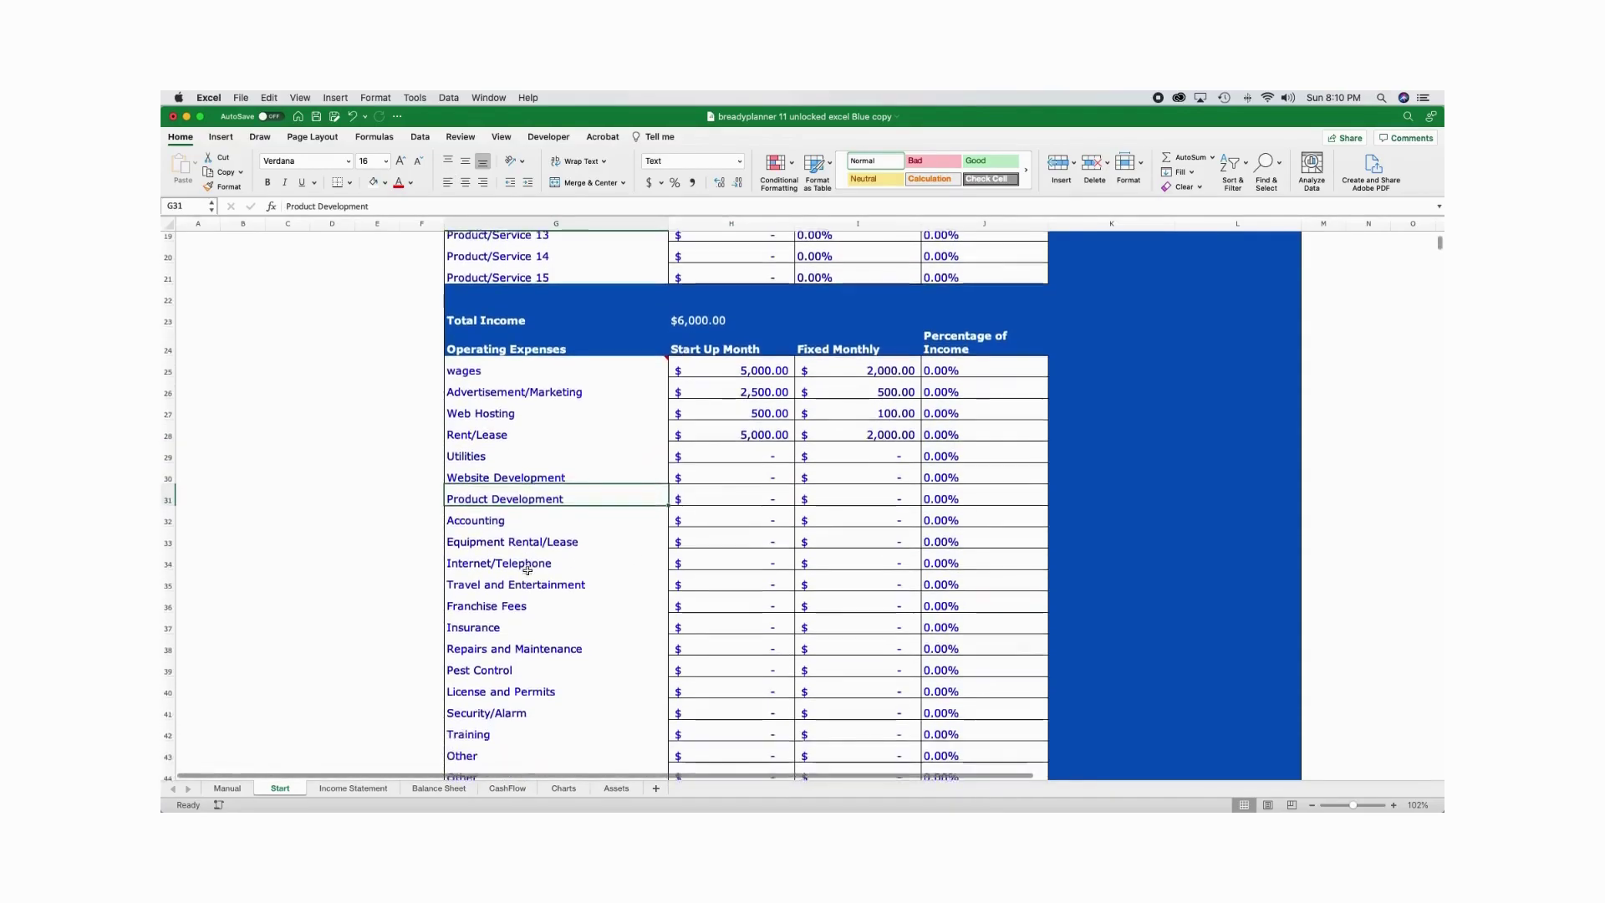
scroll(526, 570, down, 8)
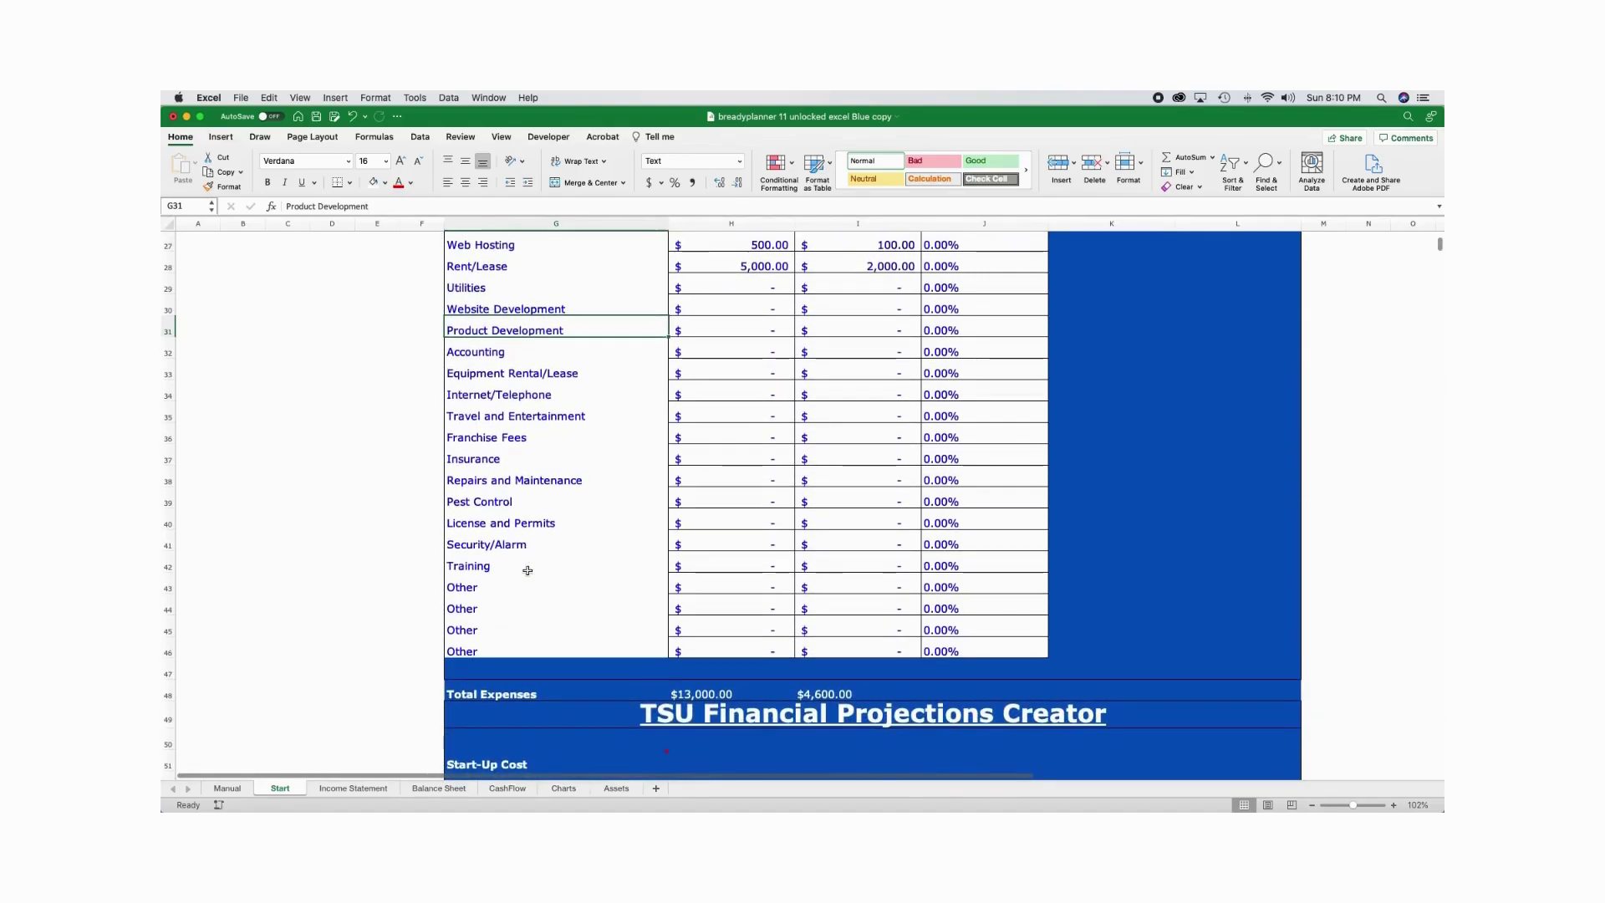
scroll(527, 571, up, 1)
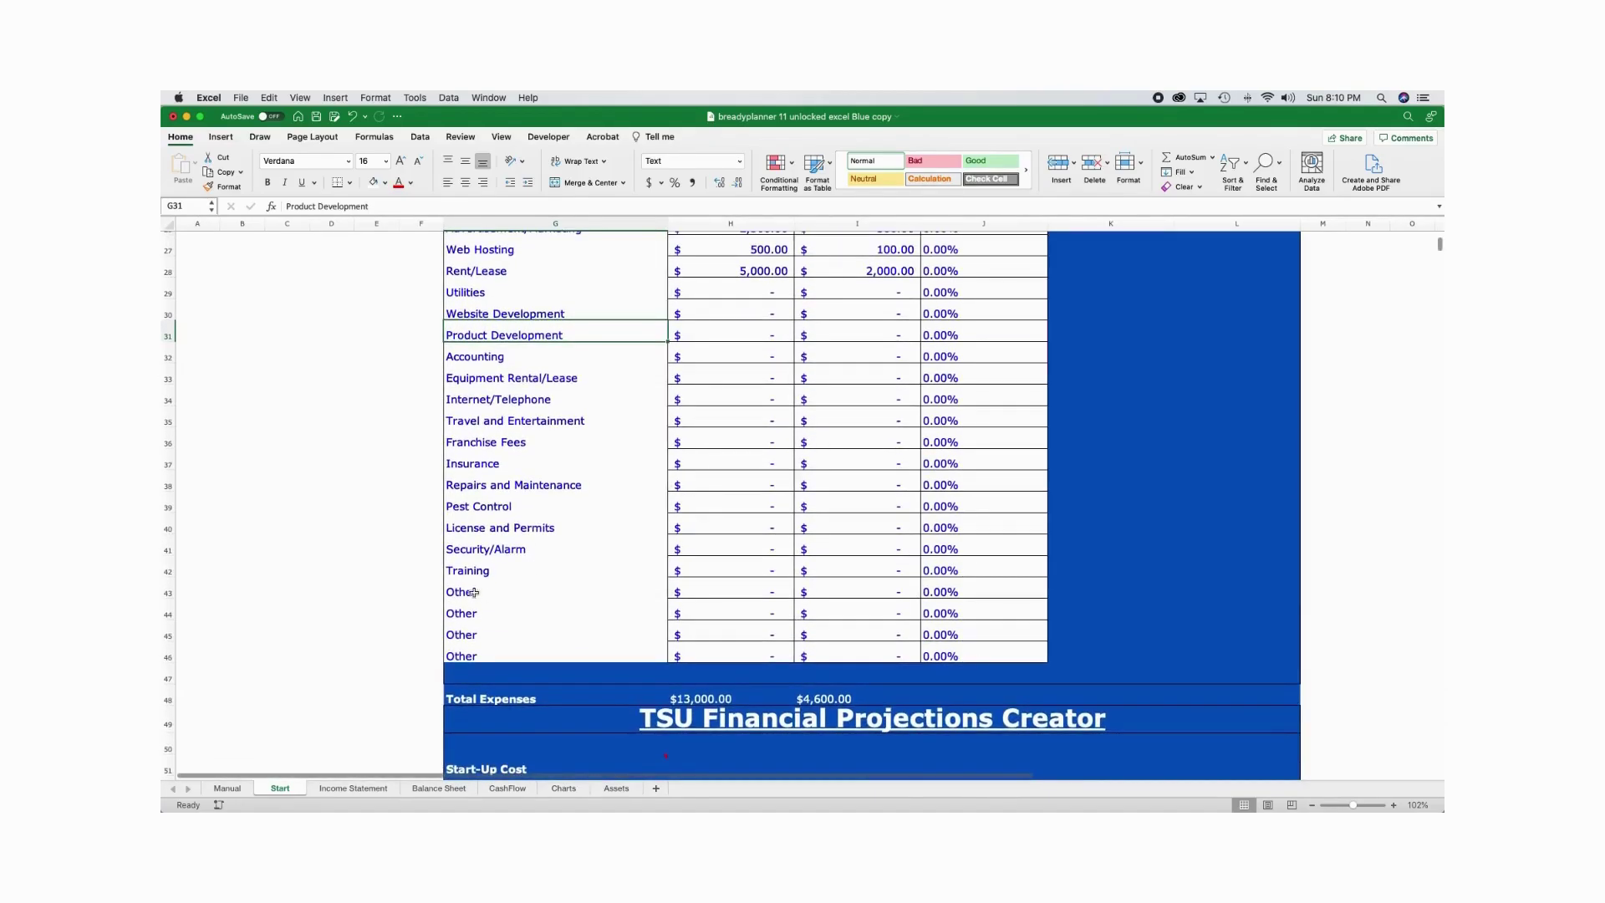
scroll(509, 570, up, 3)
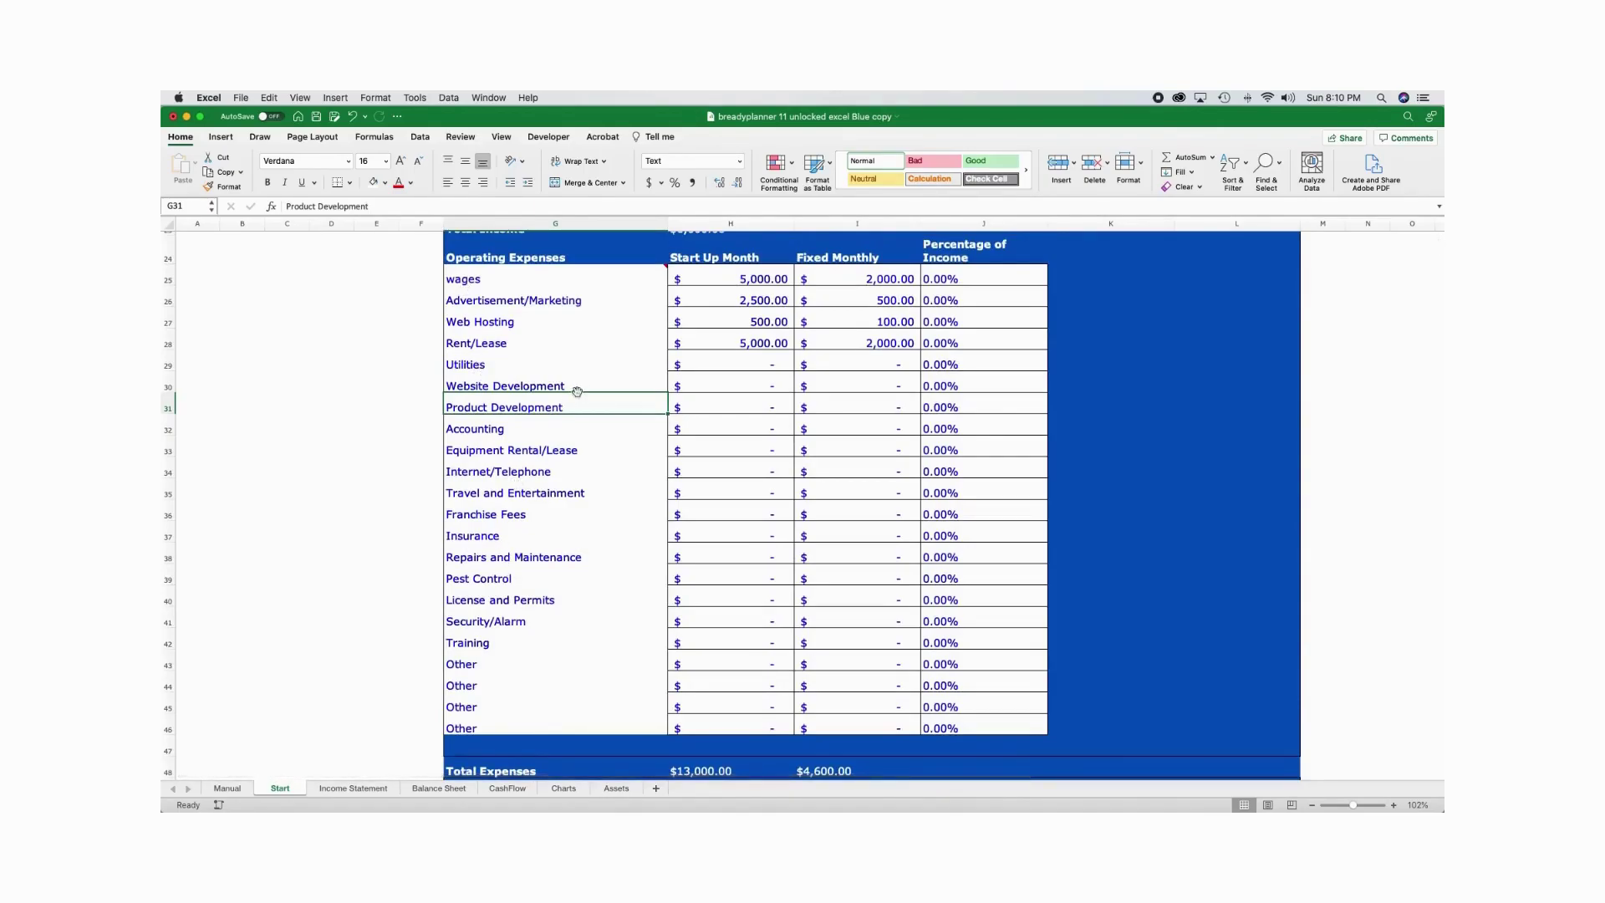
scroll(768, 345, up, 5)
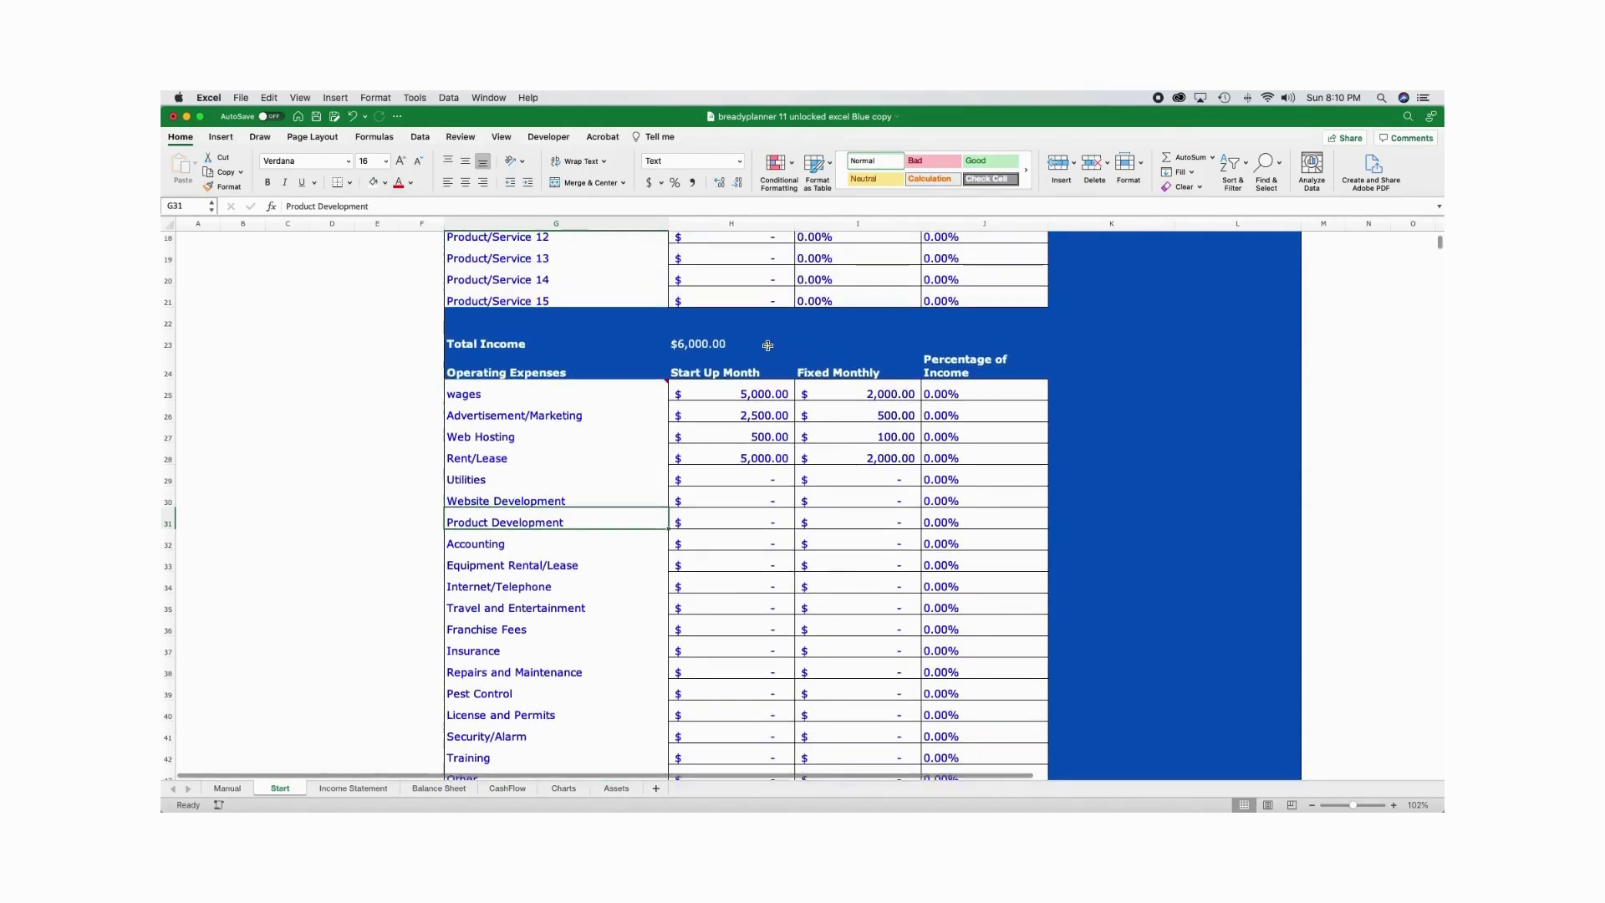
Set the Fixed Monthly amount for wages to 0 and its Percentage of Income to 30%
click(728, 399)
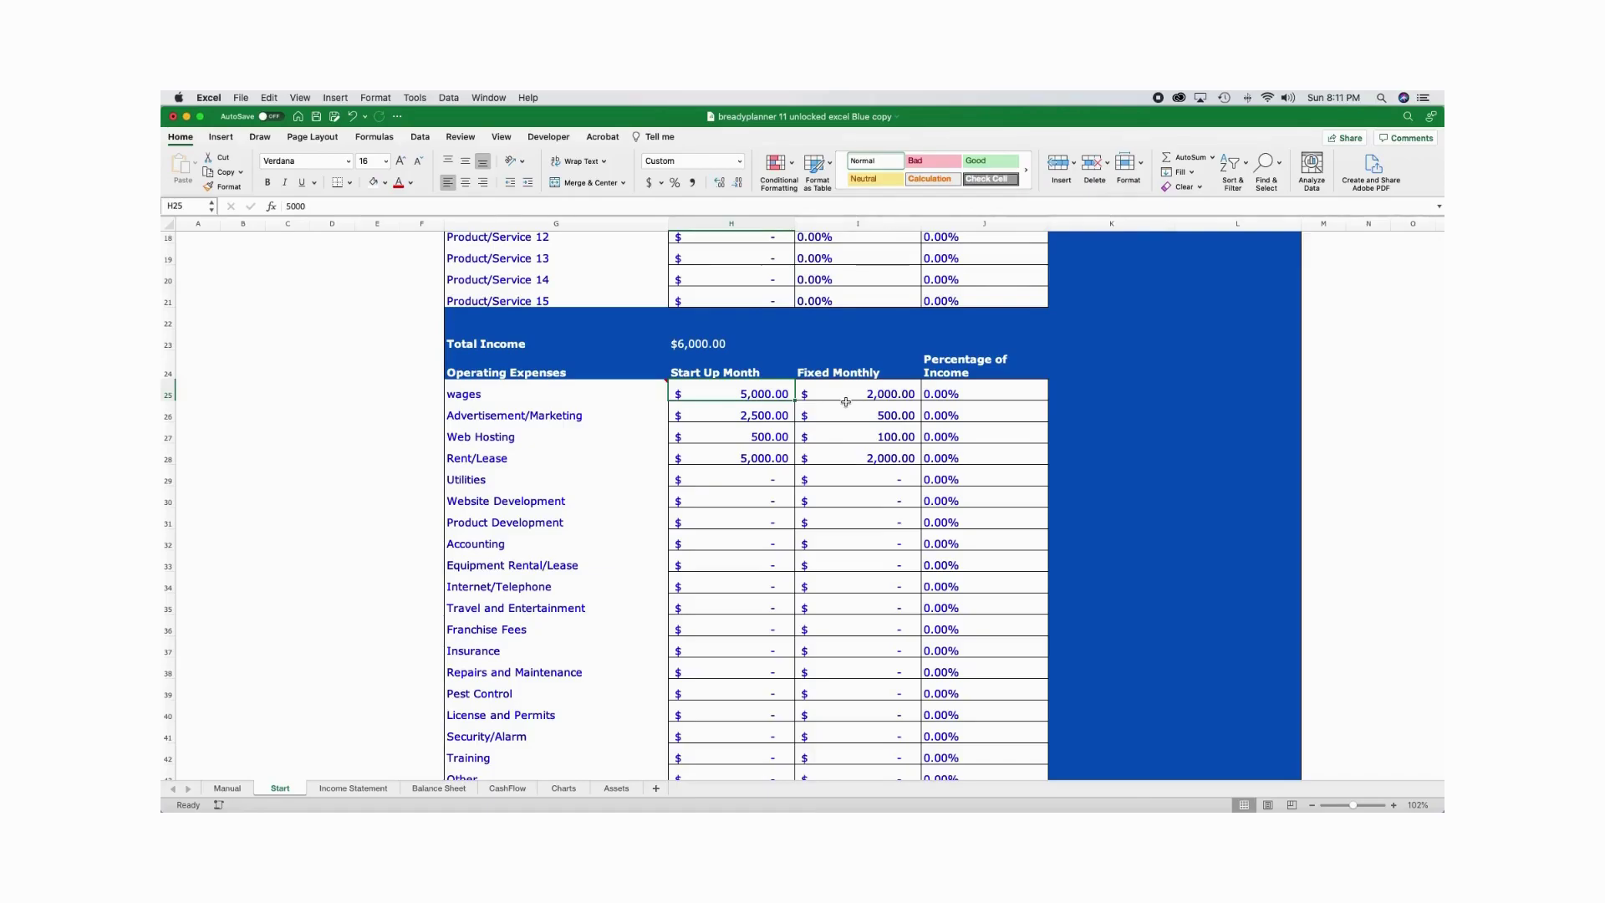
click(845, 402)
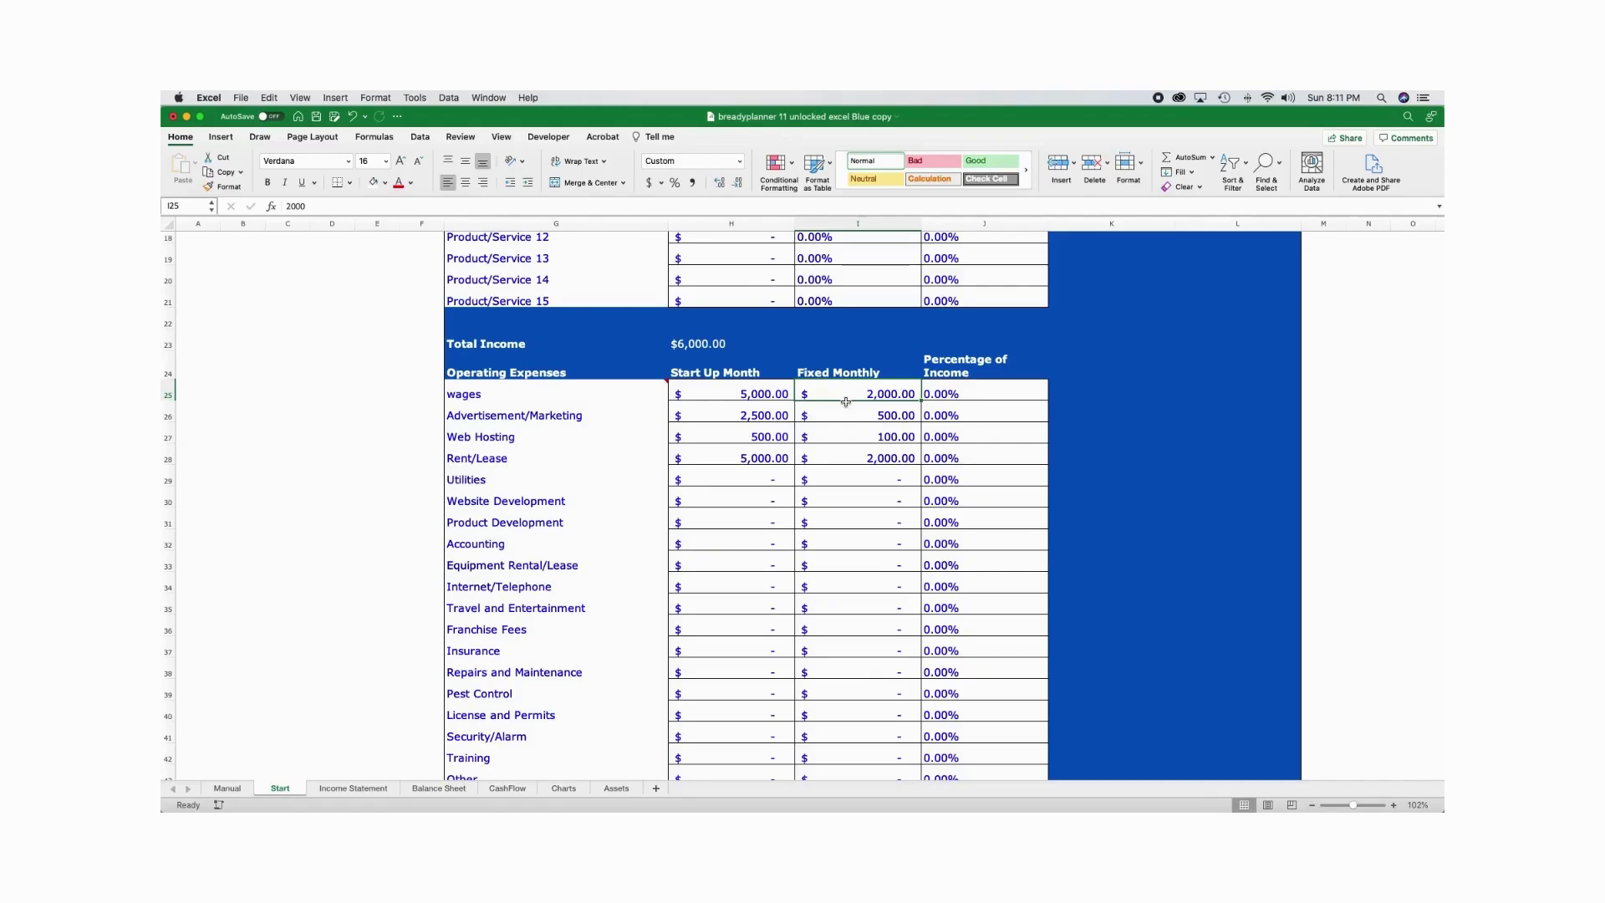
key(Tab)
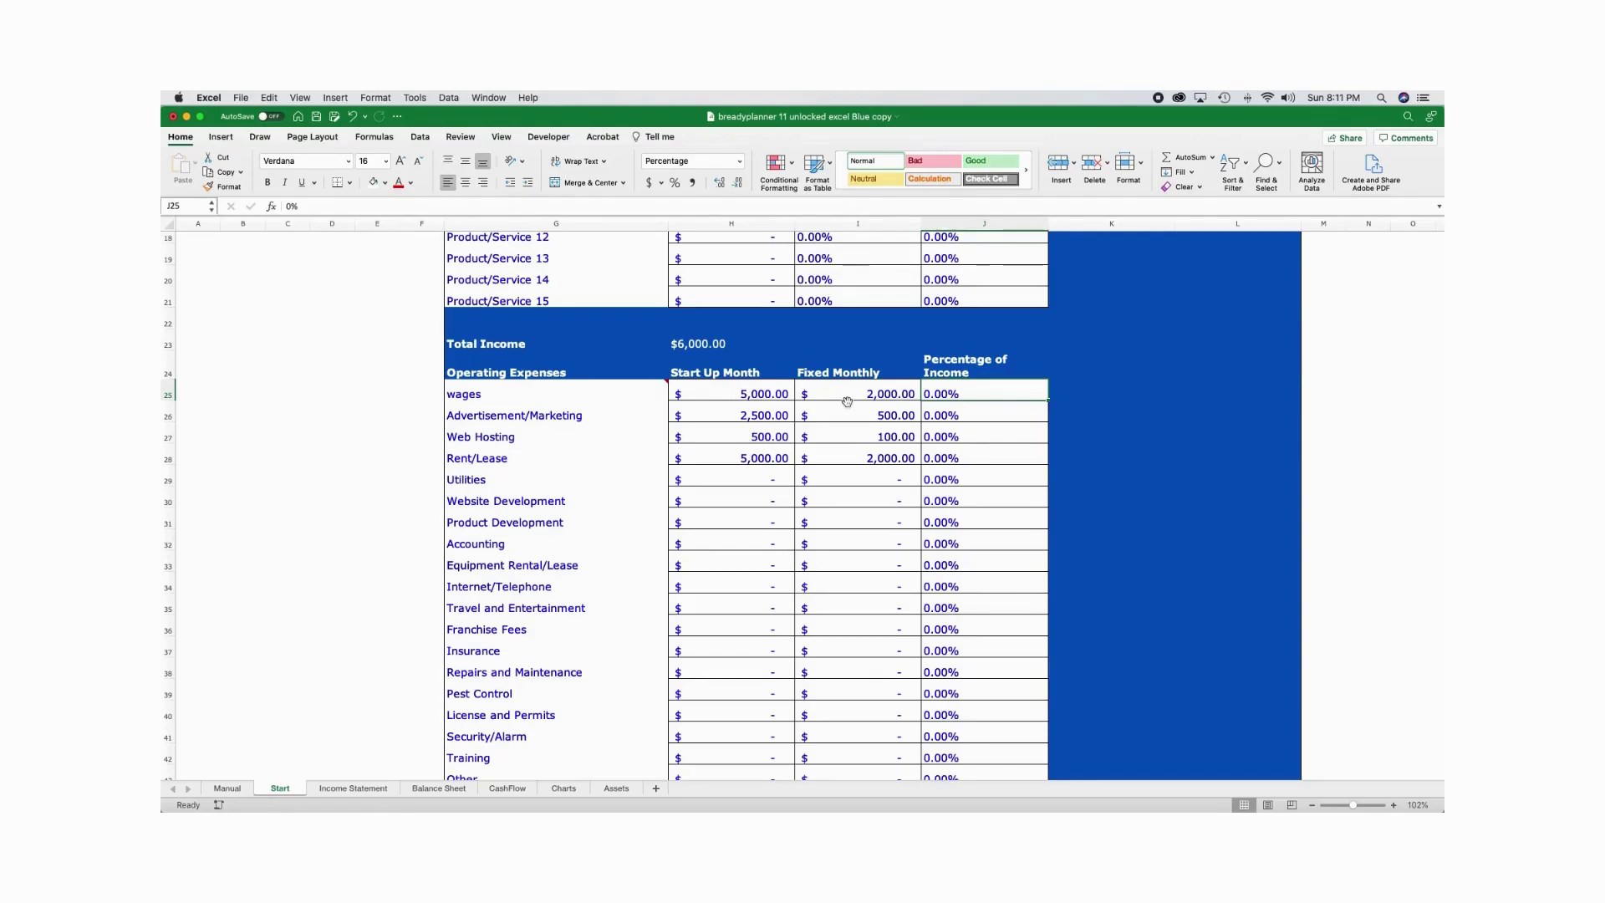
click(847, 402)
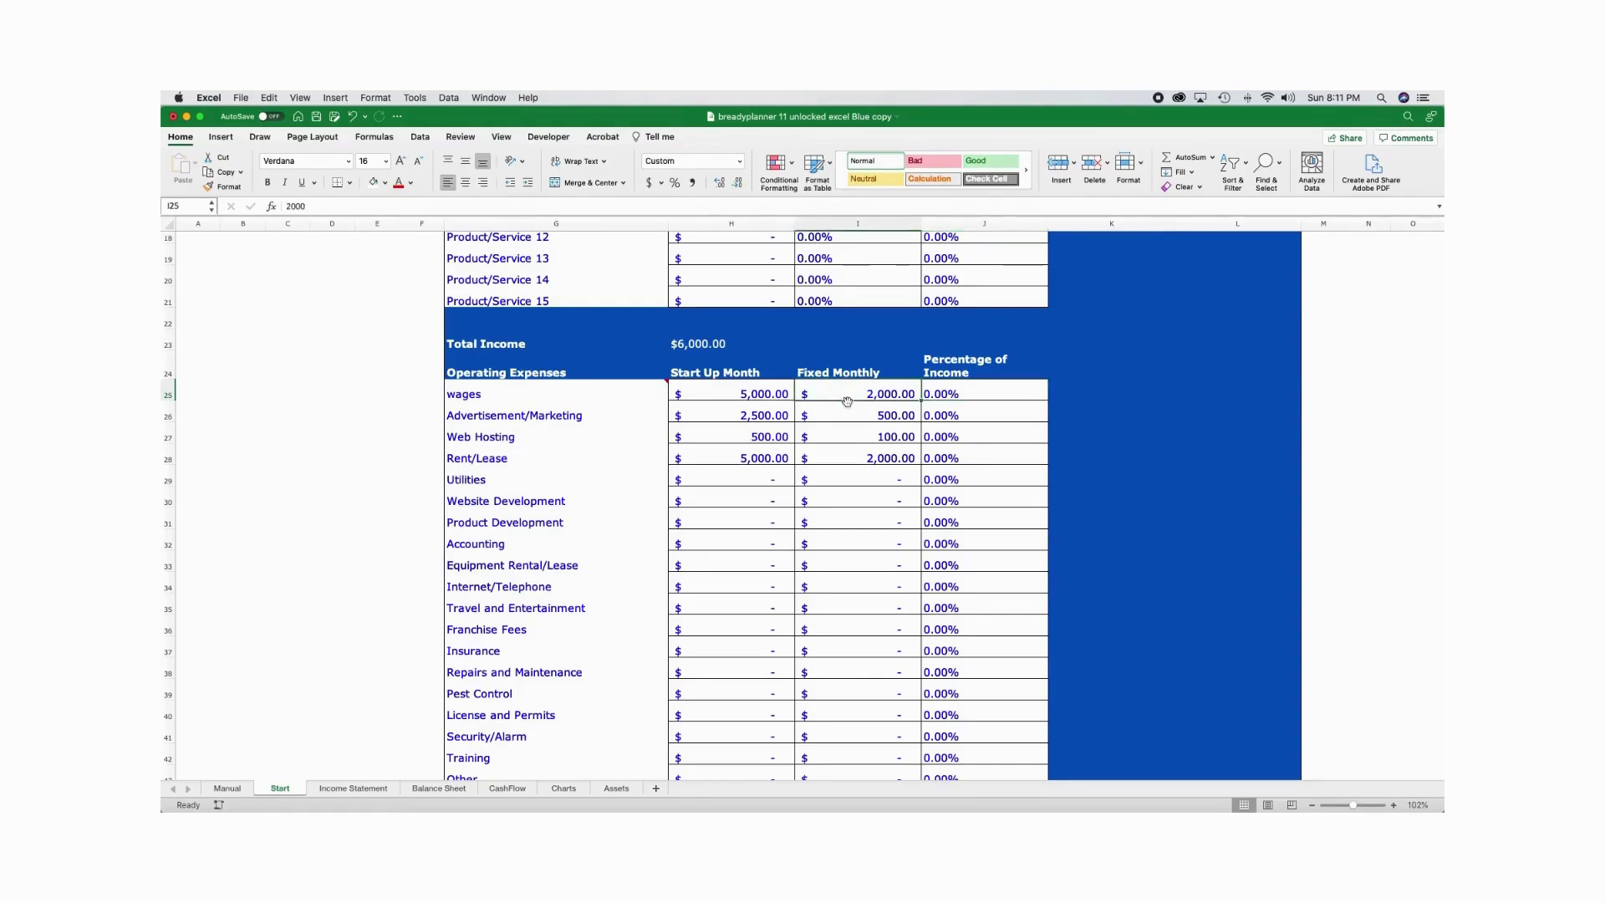
key(Down)
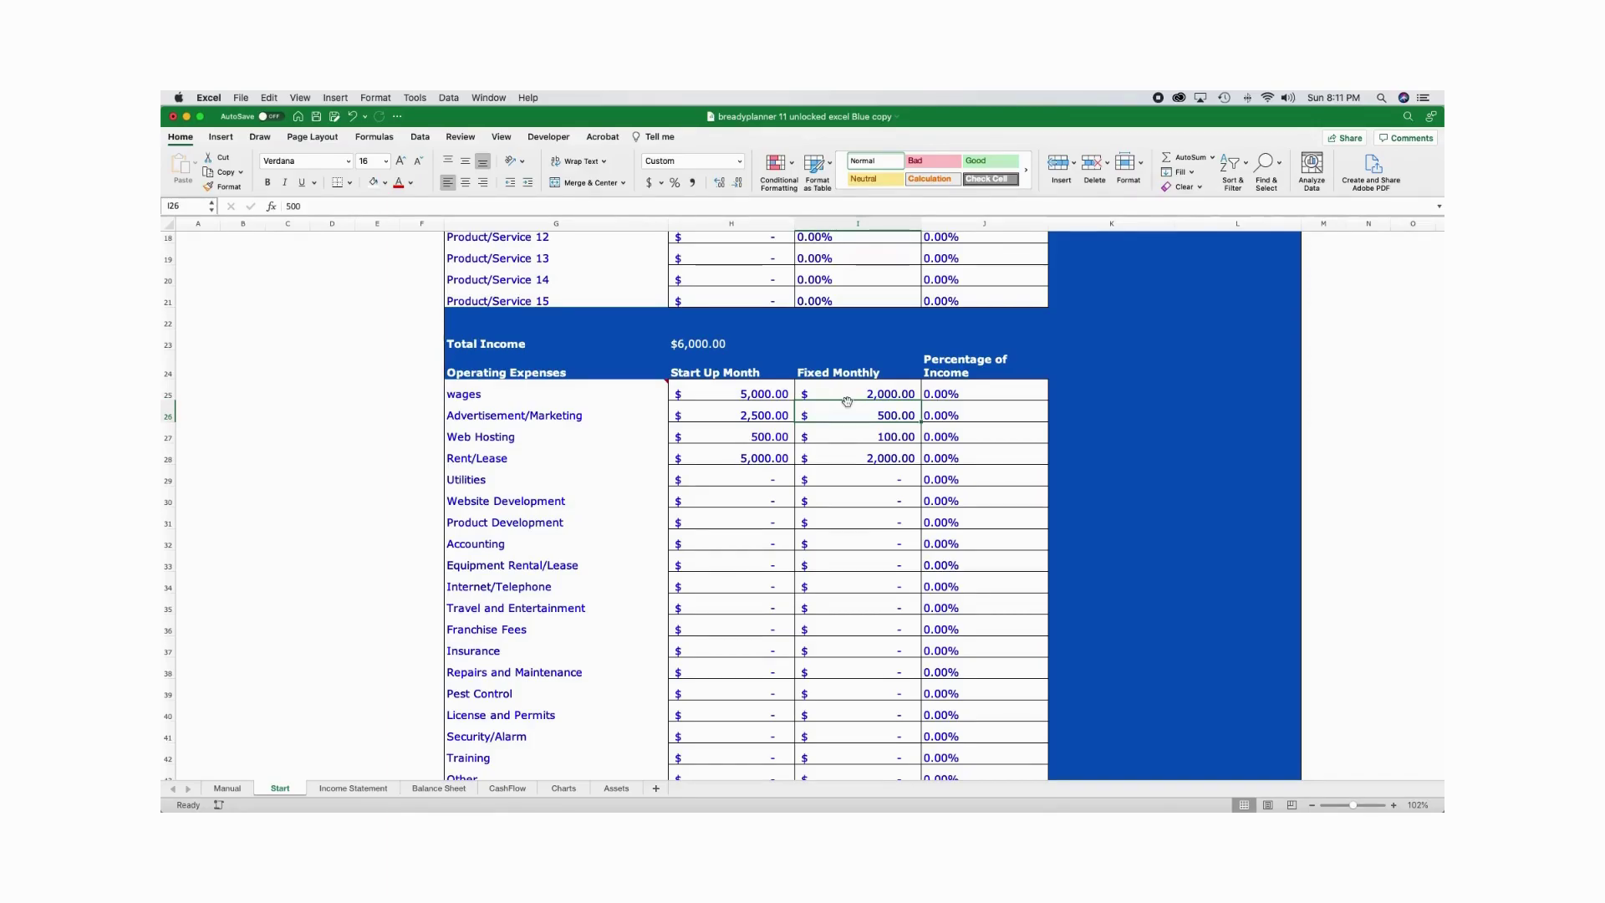
click(878, 392)
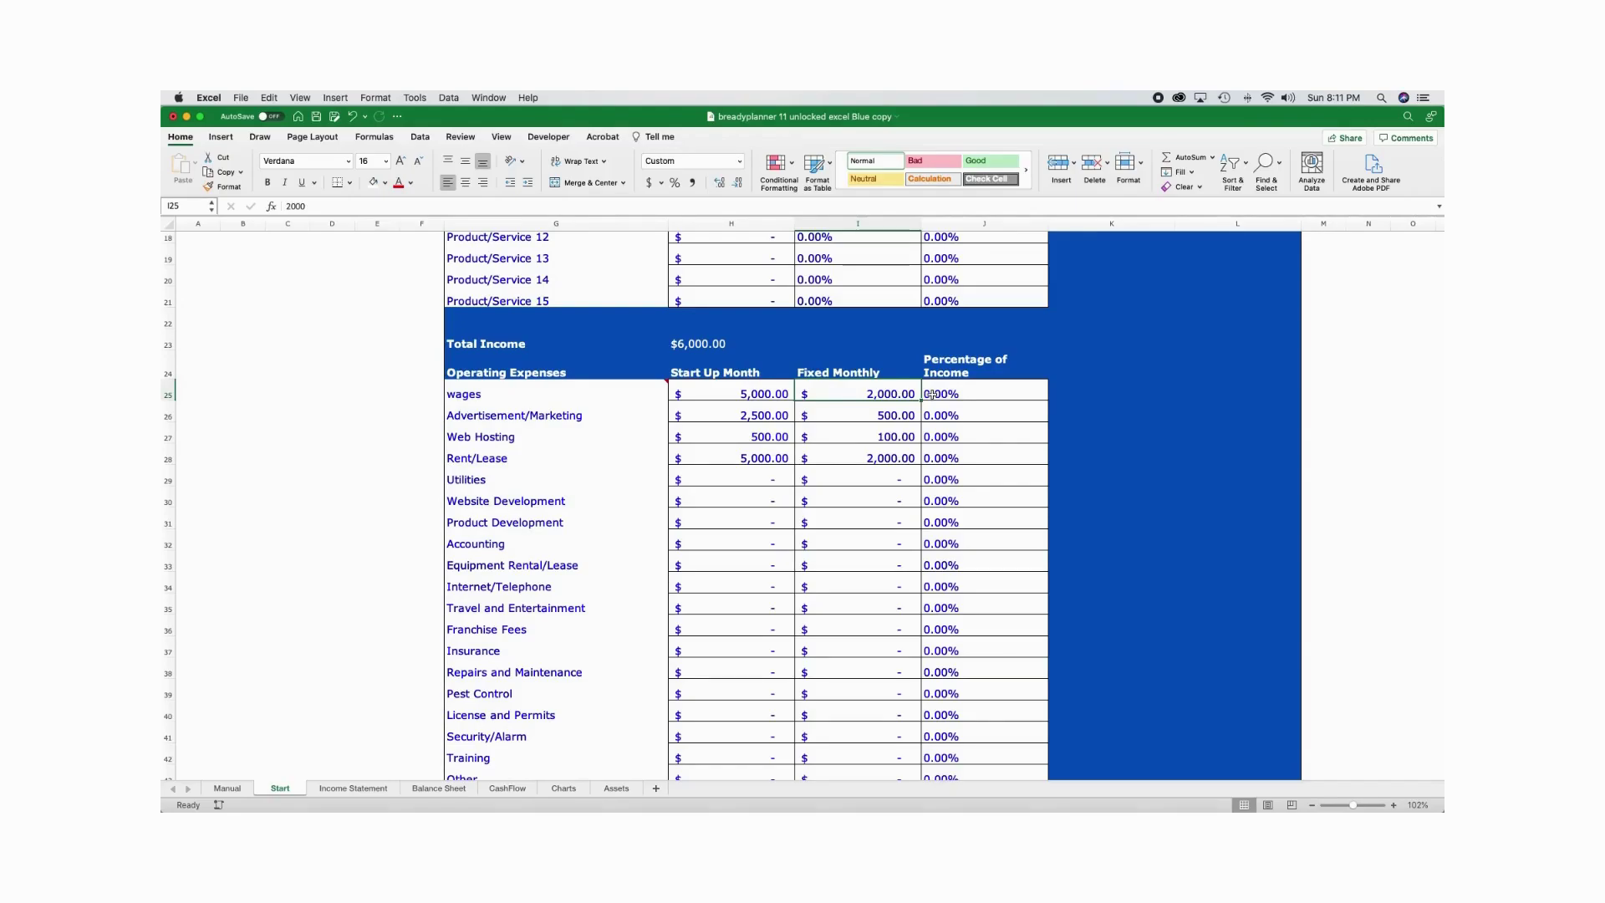
text(0)
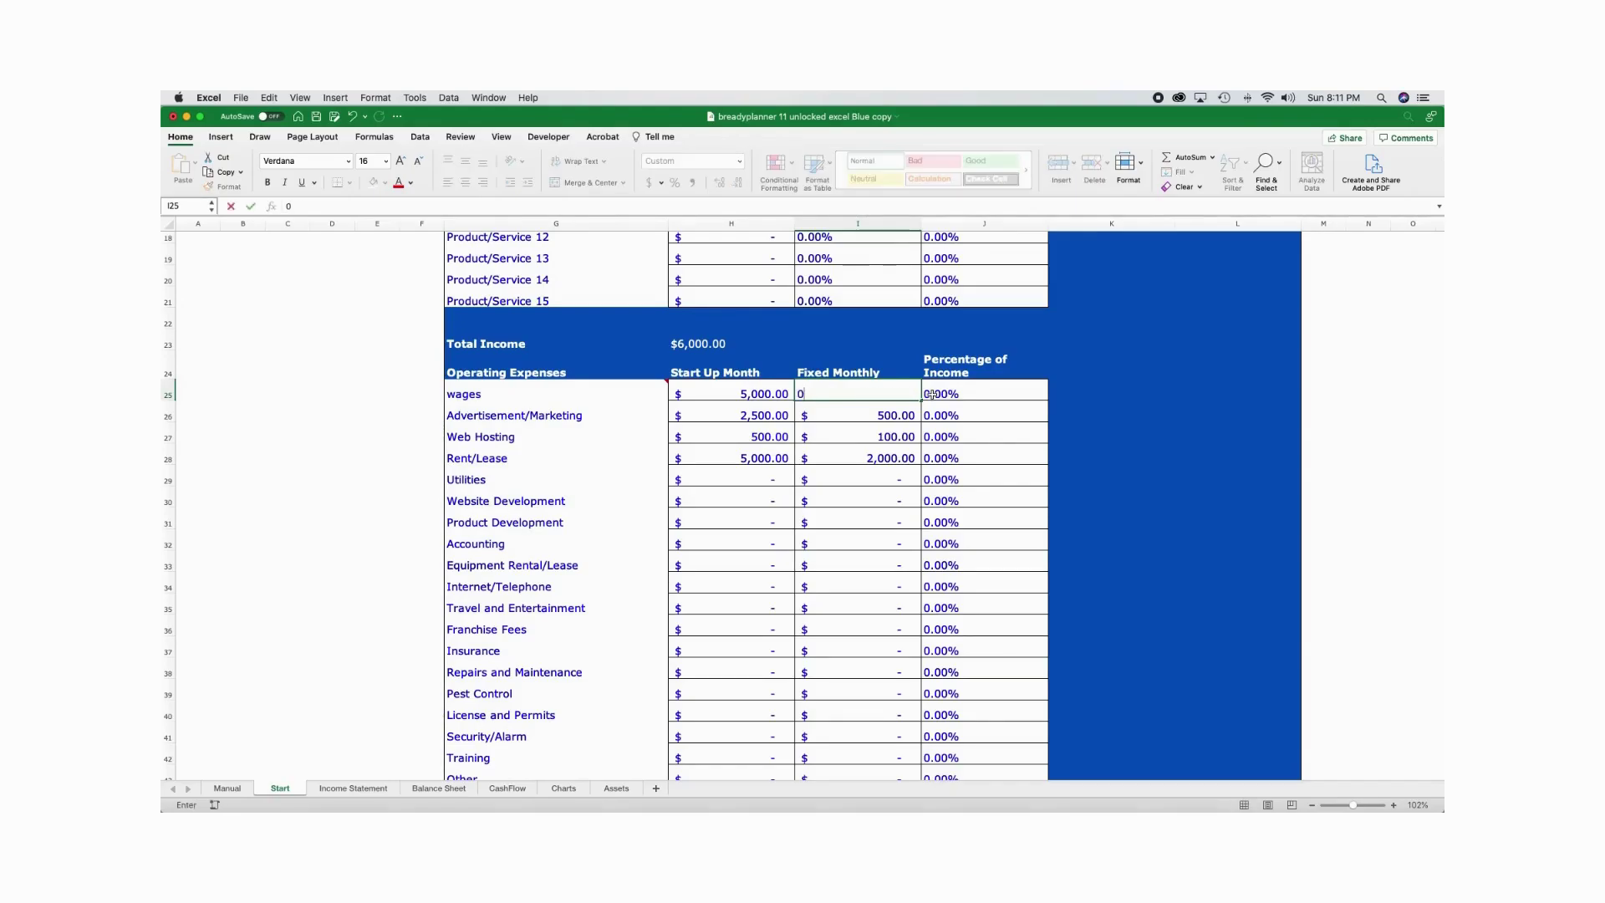
click(932, 395)
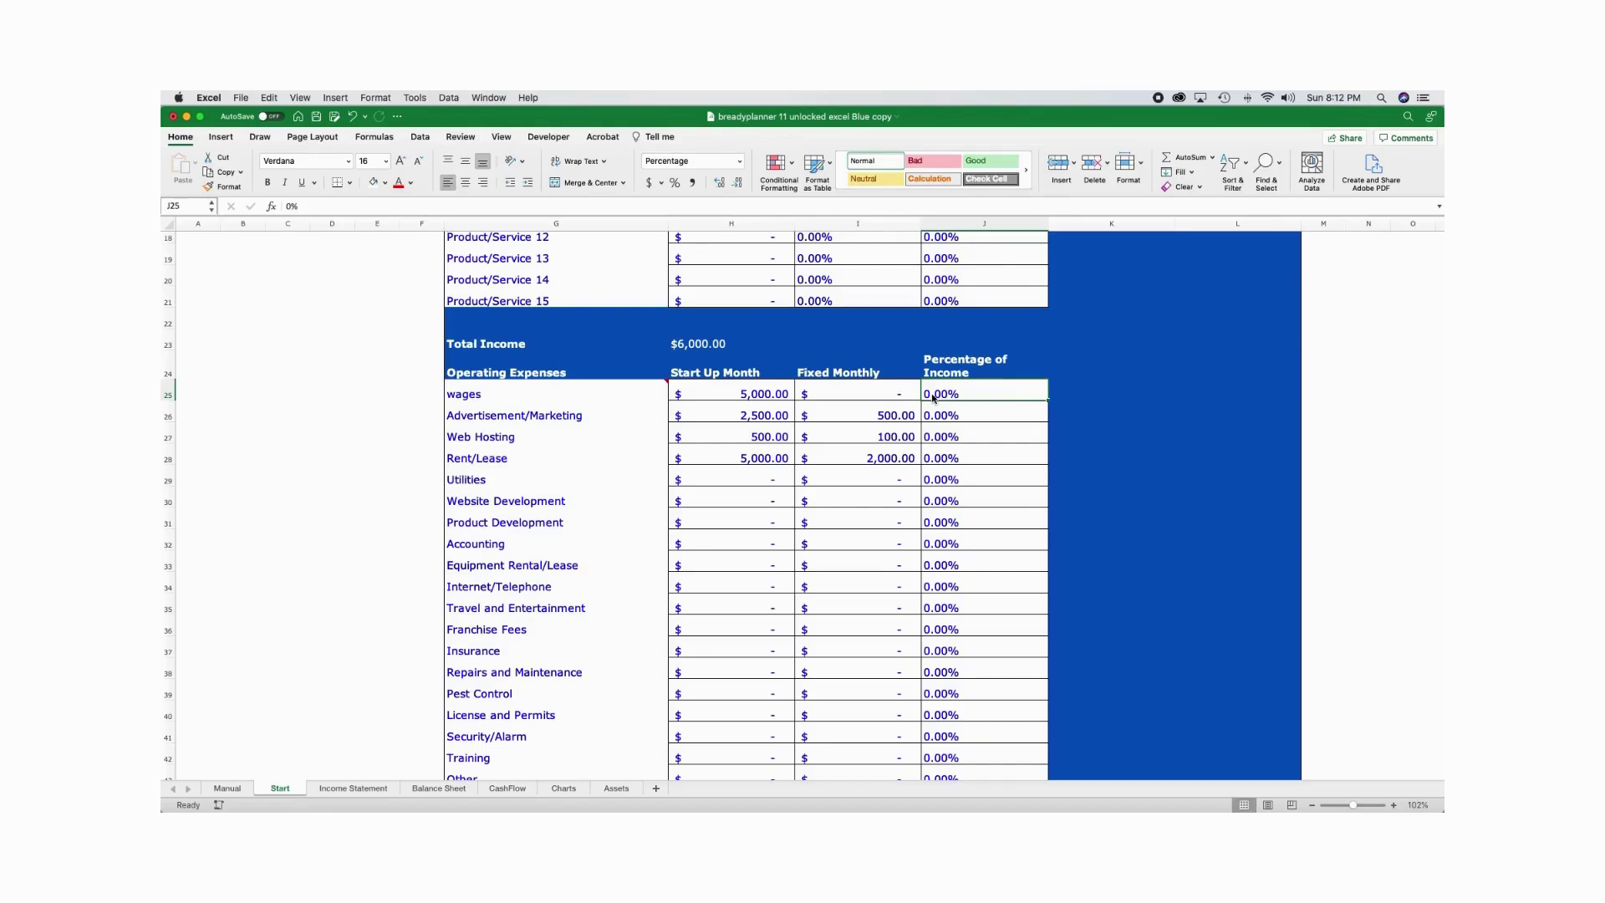
text(30)
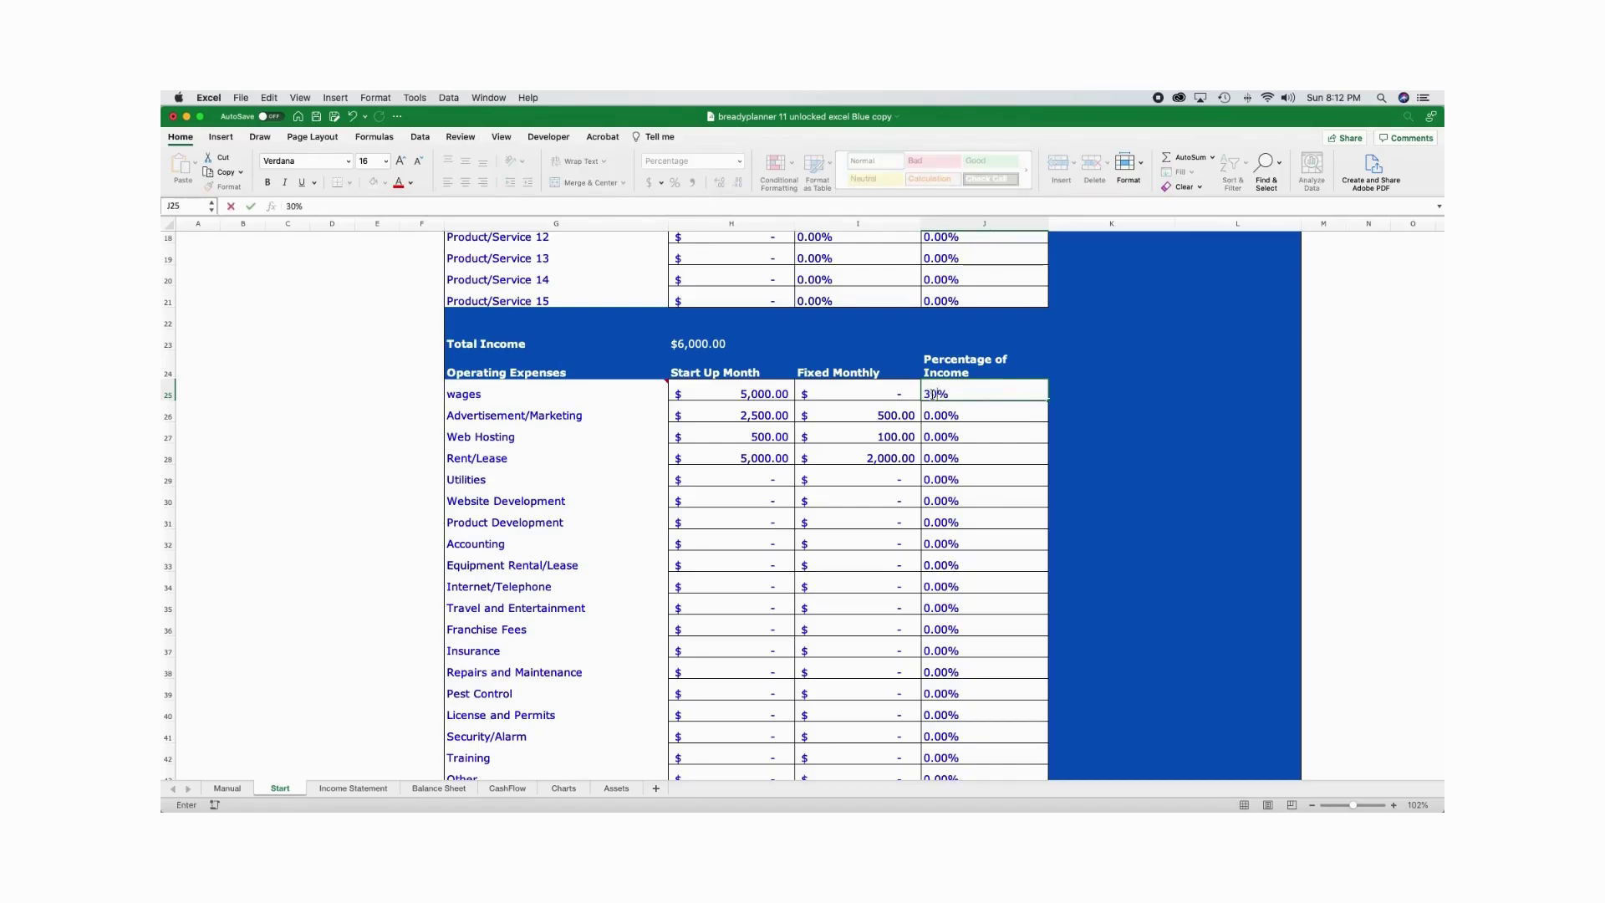
key(Return)
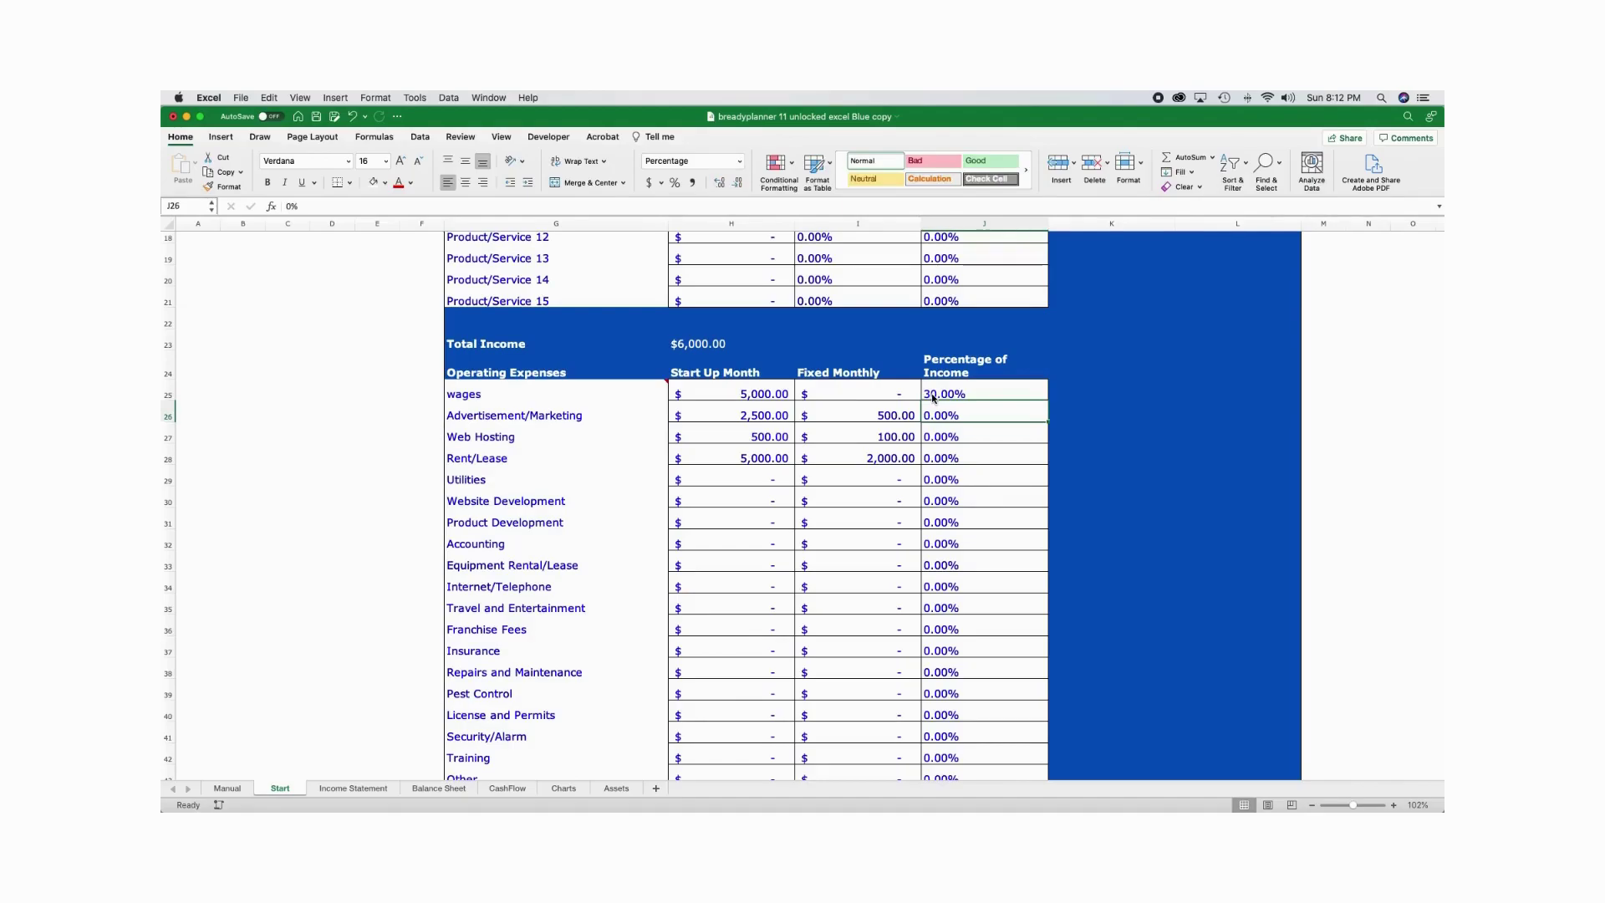
Examine the Start-Up Cost section below the expenses, including Inventory and the fixed assets to be purchased
scroll(886, 452, down, 2)
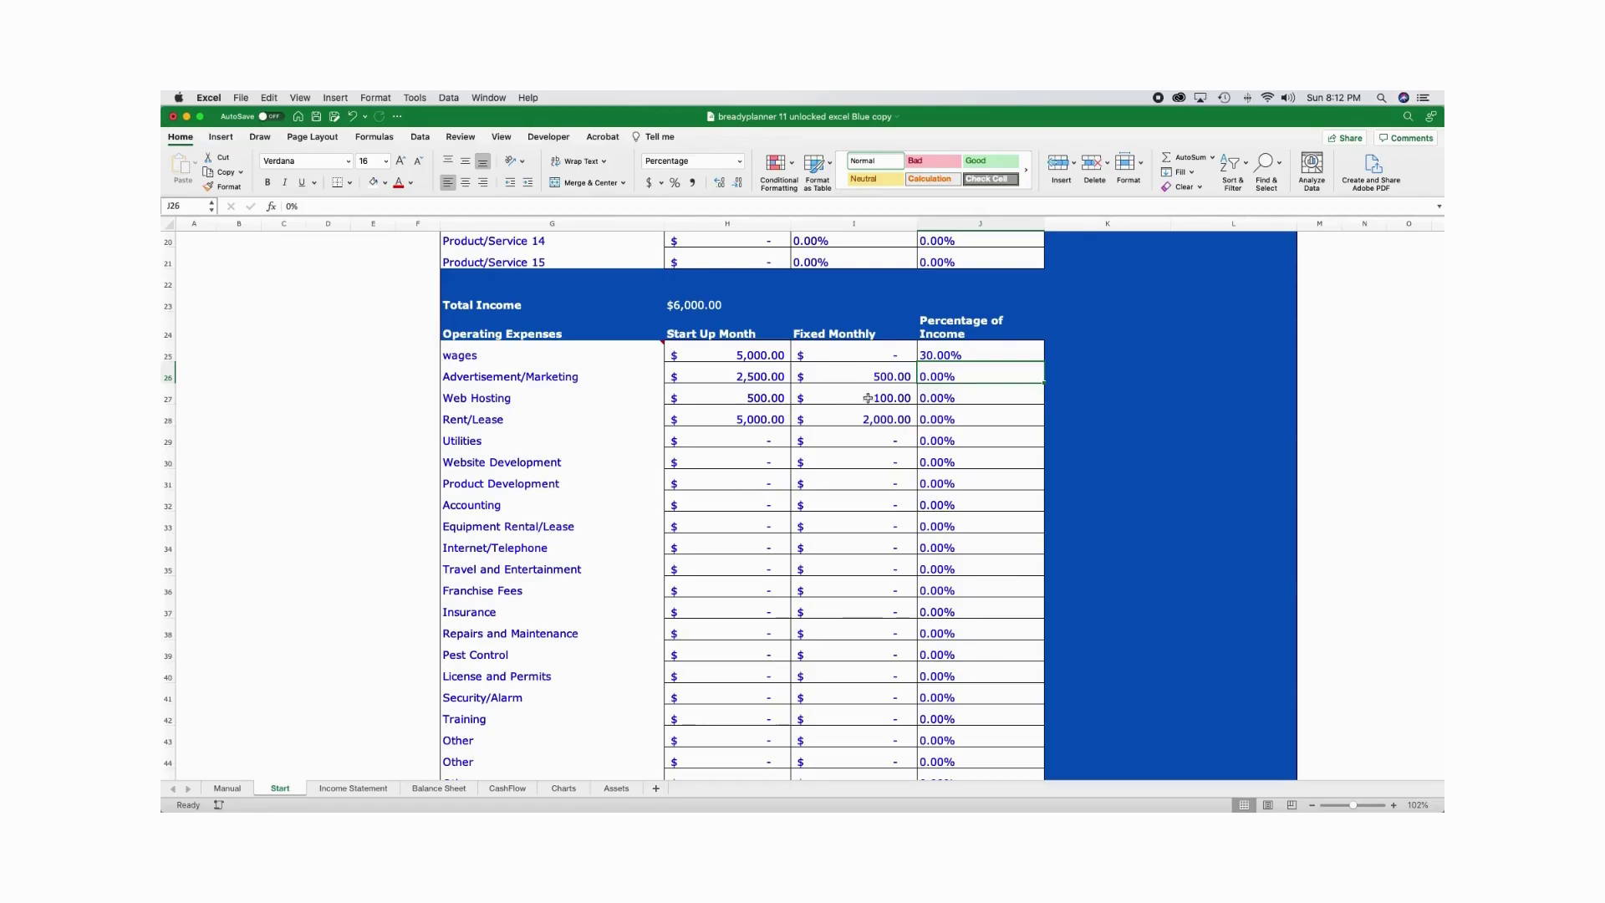
scroll(962, 357, down, 5)
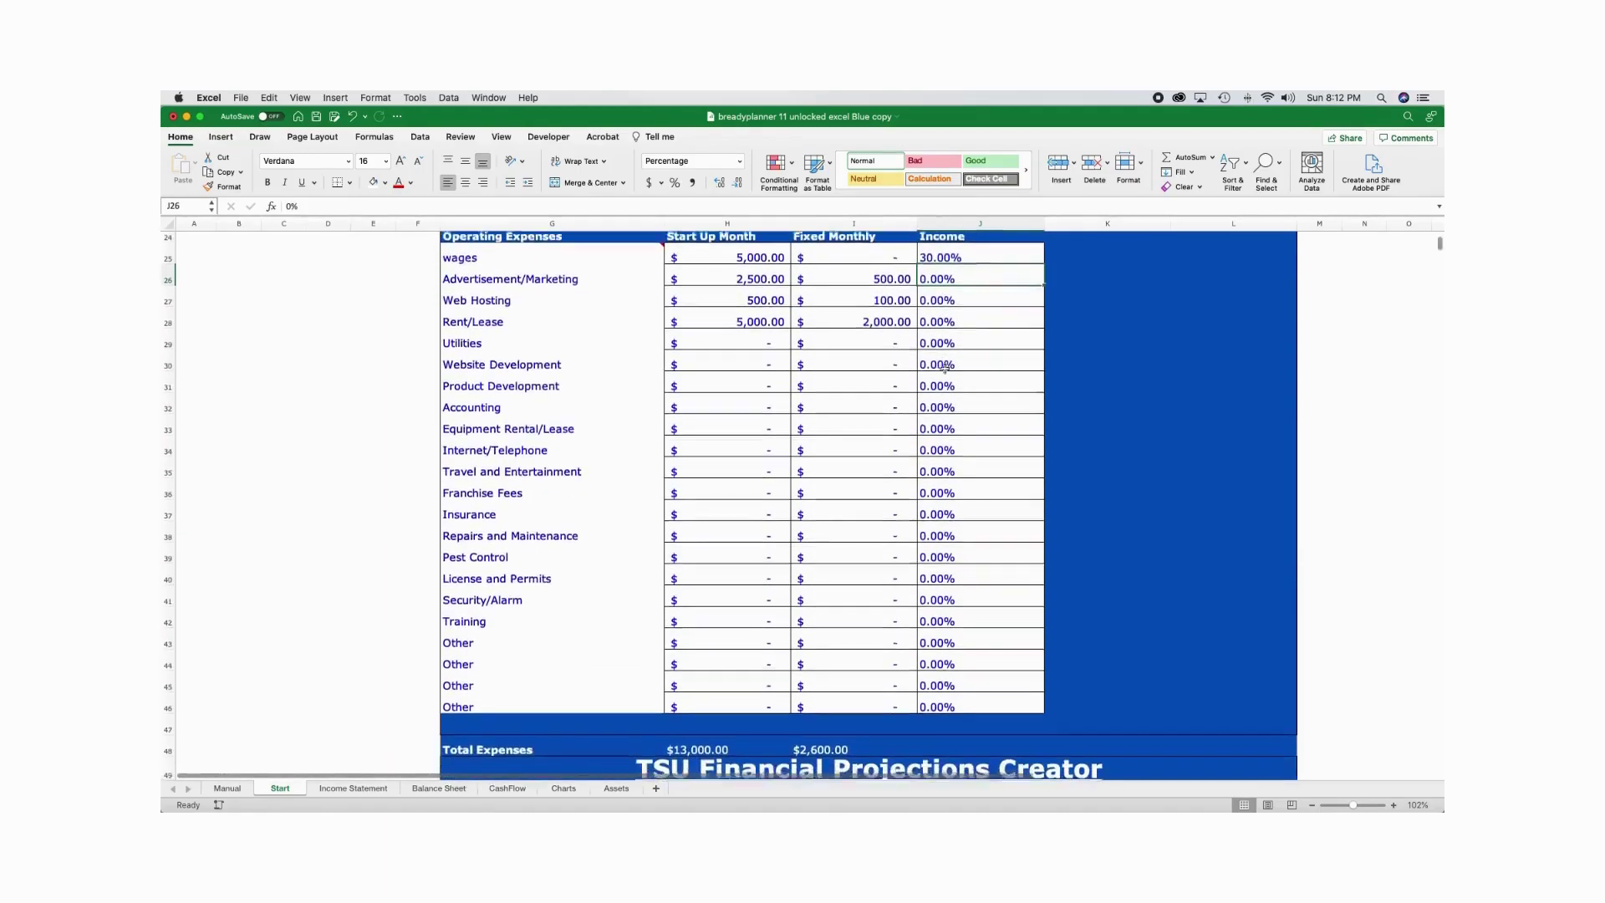
scroll(930, 418, up, 4)
scroll(930, 418, down, 8)
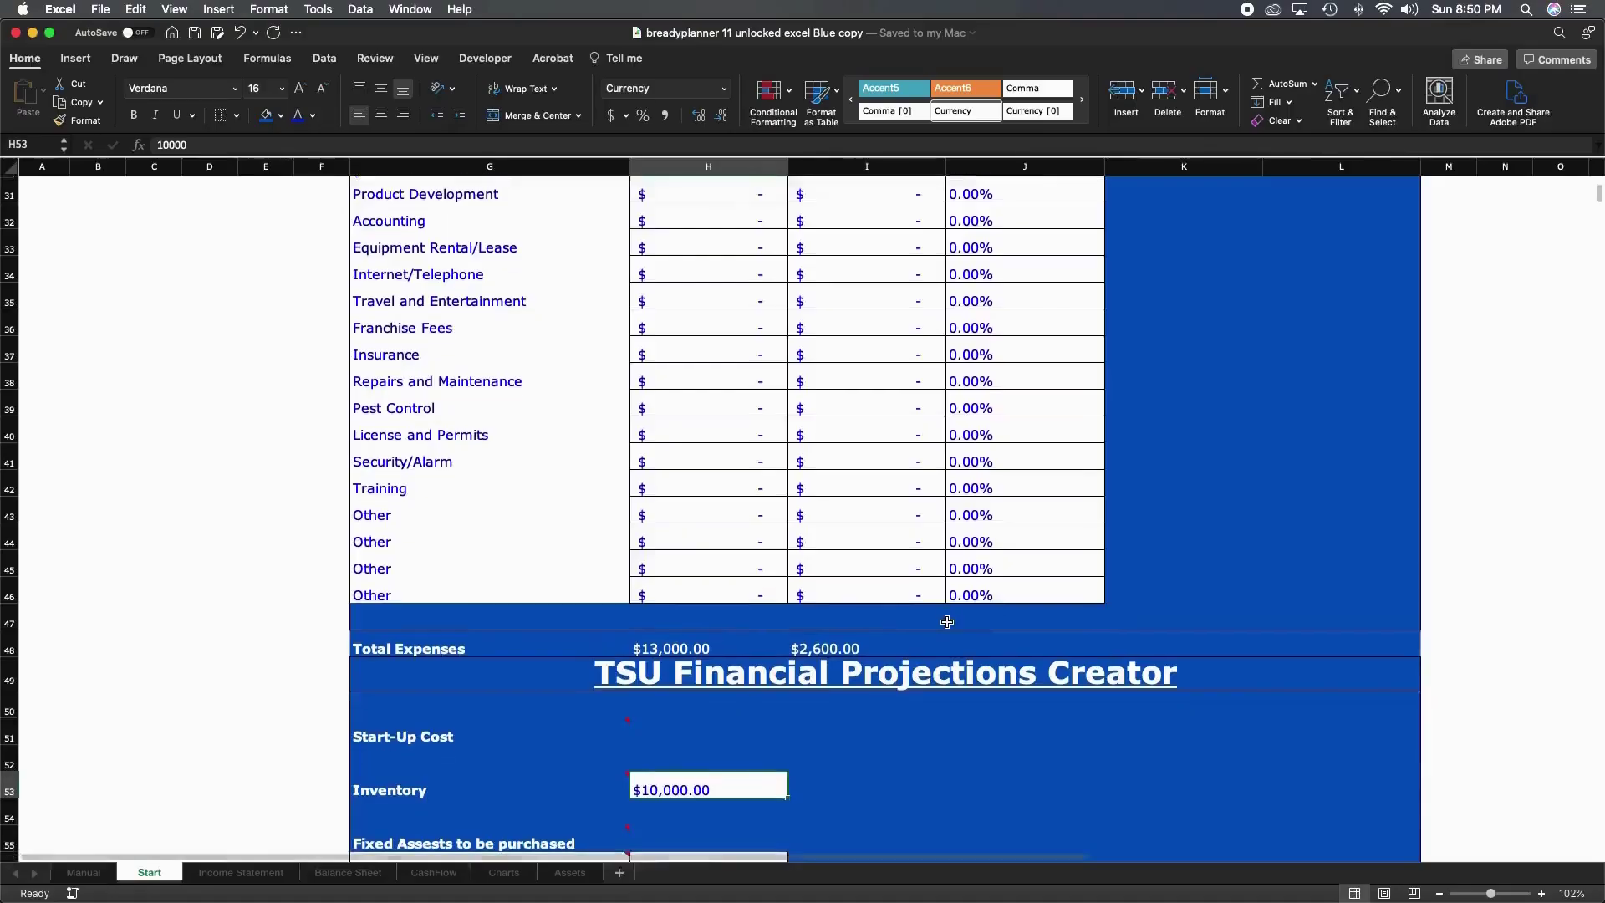
scroll(946, 622, down, 2)
scroll(947, 622, down, 5)
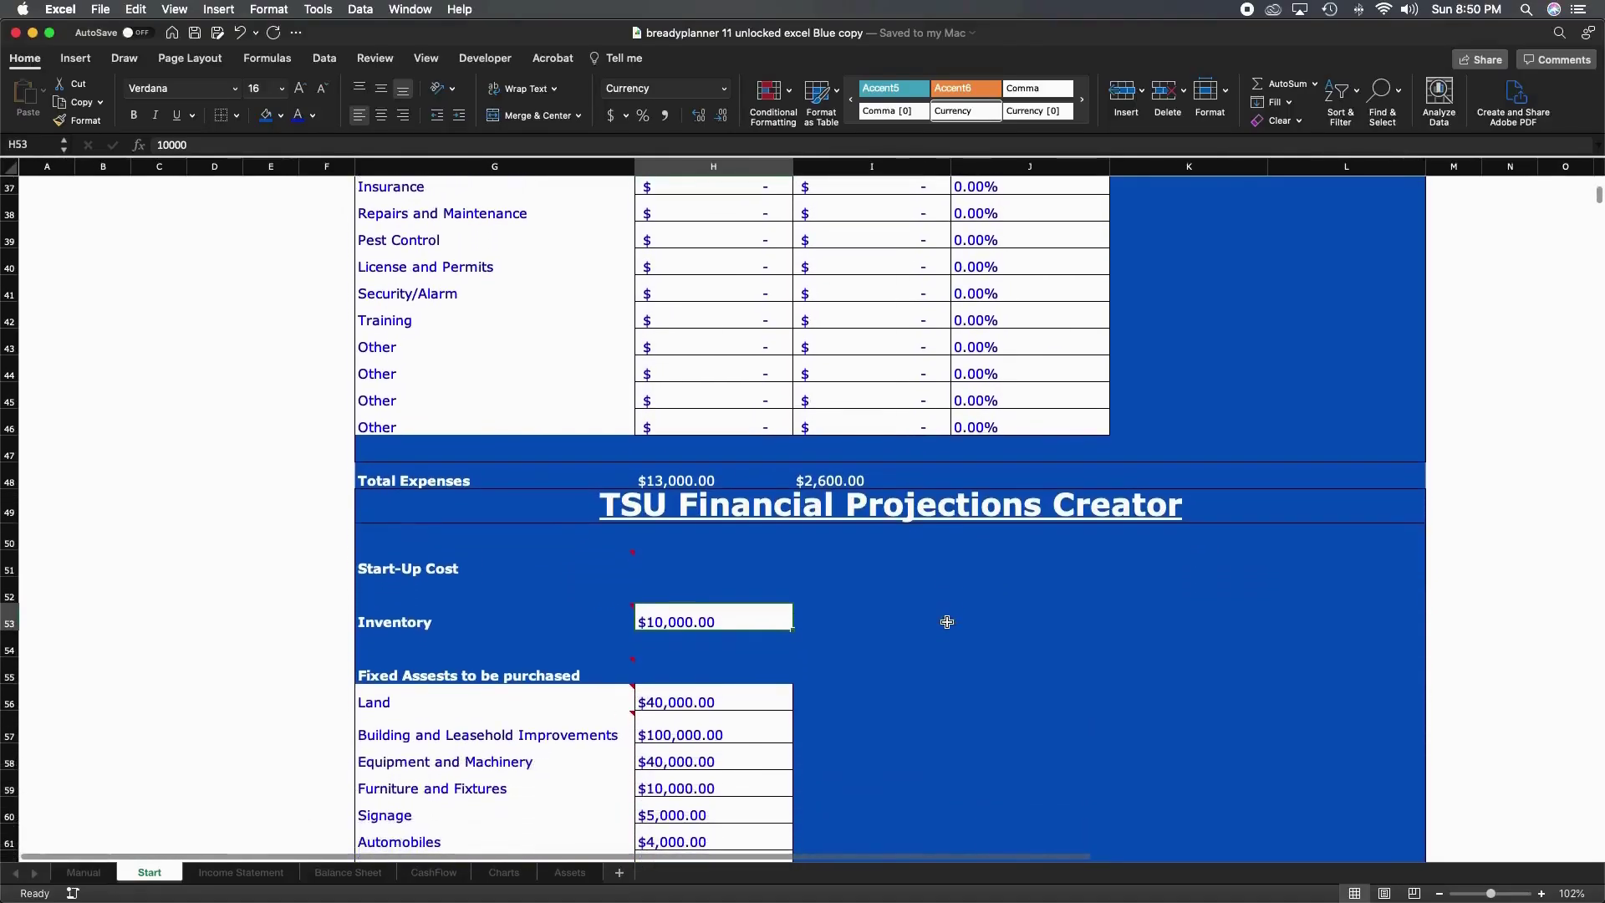
scroll(947, 622, down, 5)
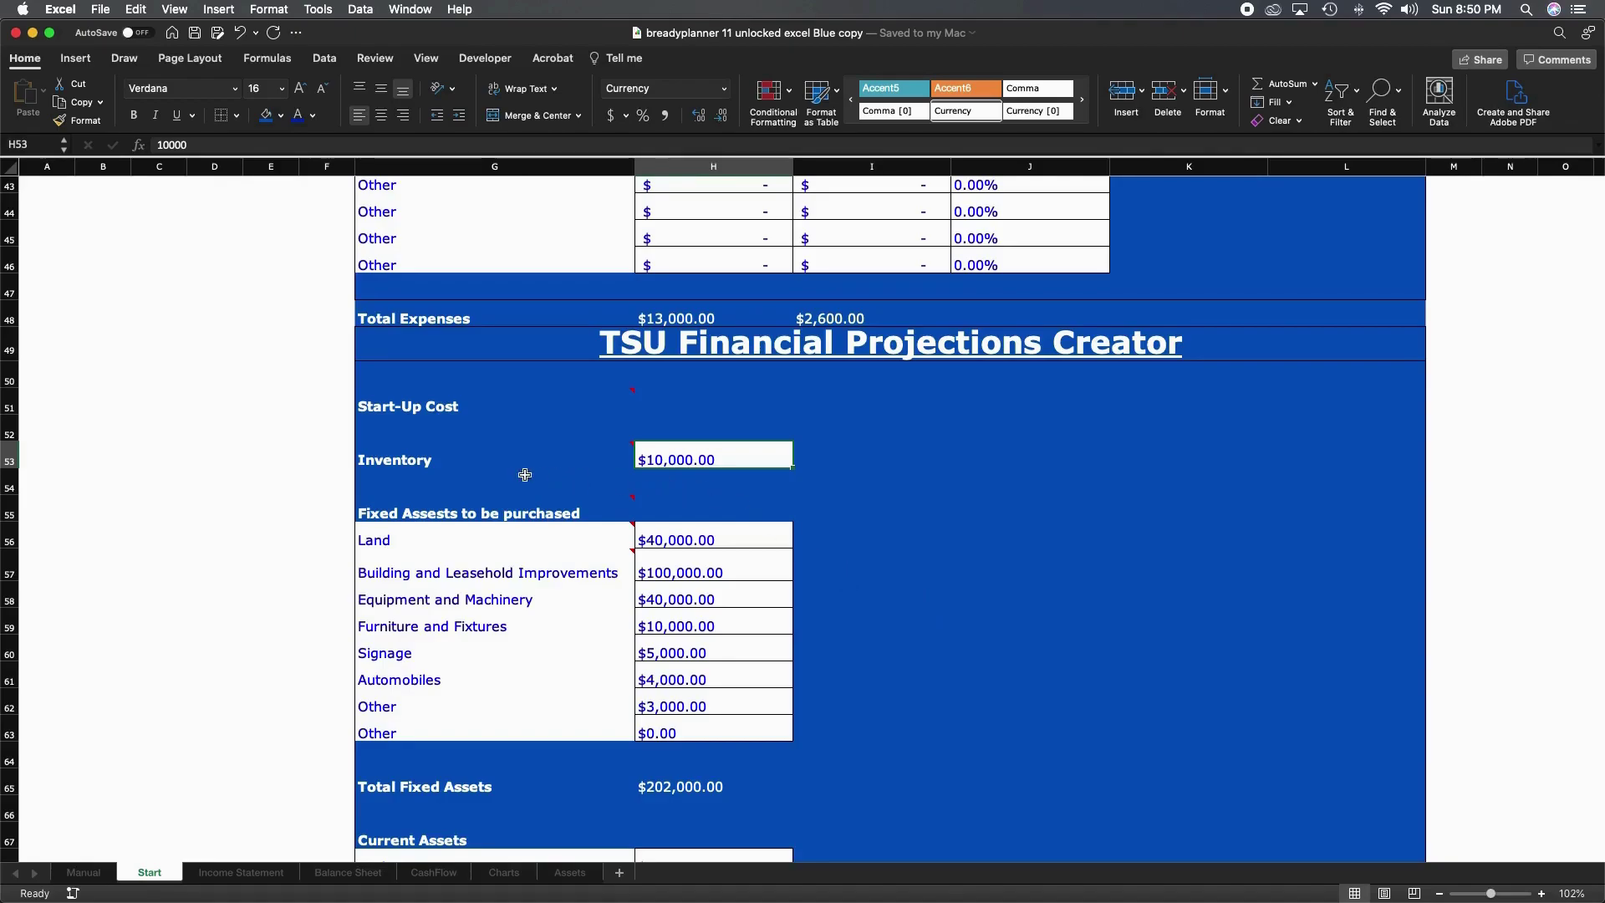
mouse_move(423, 465)
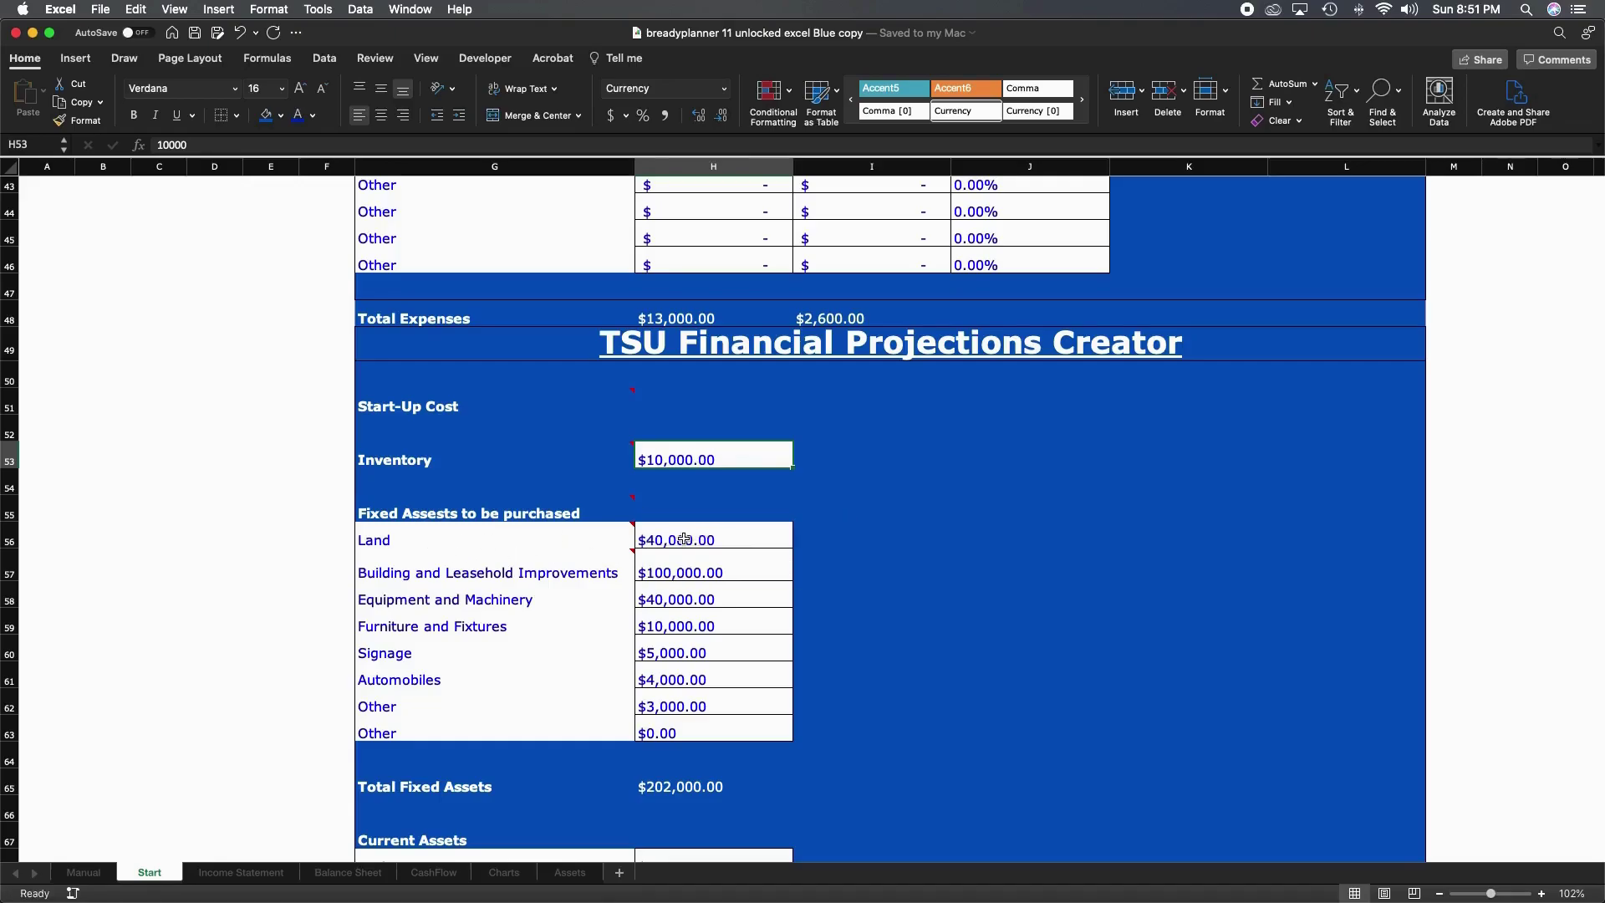
Read the notes on Land and Building and Leasehold Improvements, and review the costs of the fixed assets to be purchased
mouse_move(468, 570)
click(436, 545)
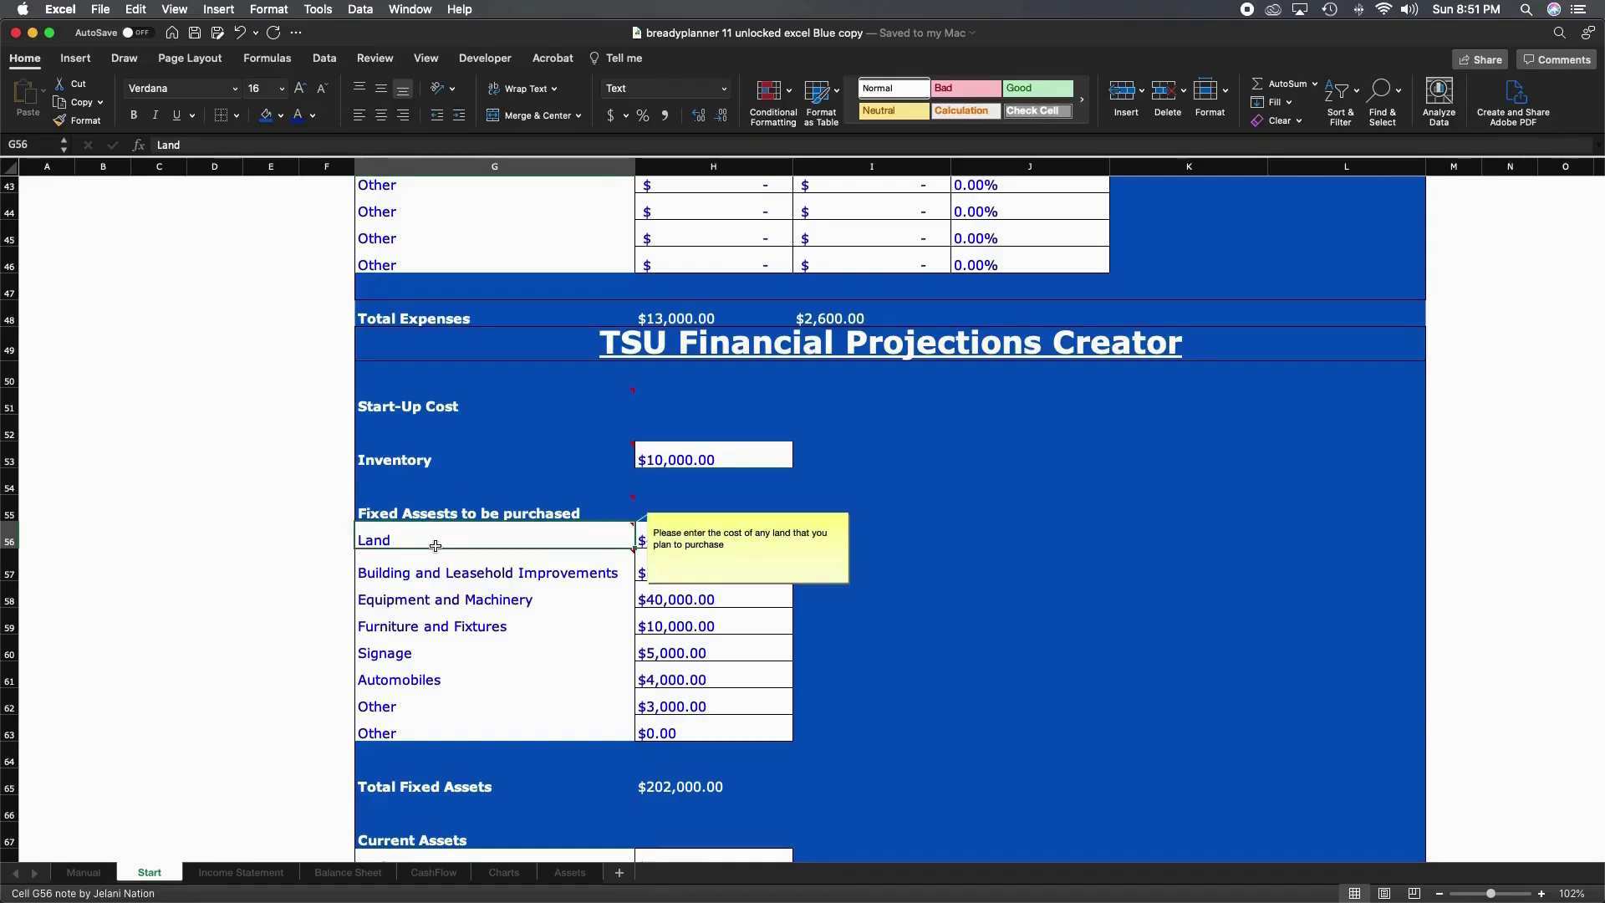
mouse_move(448, 562)
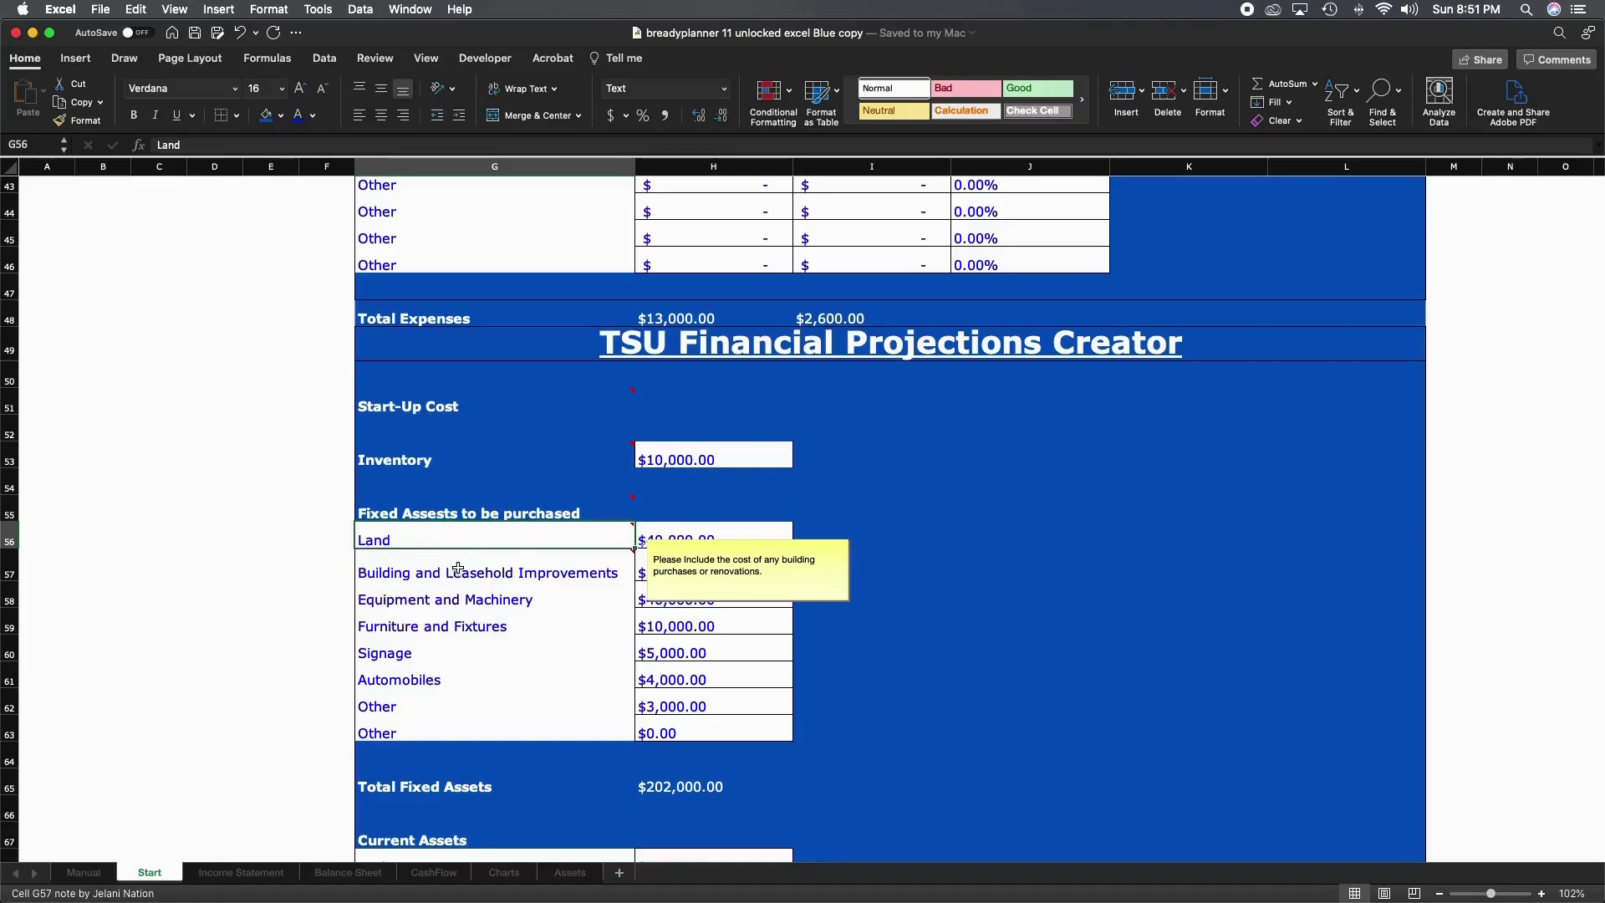
scroll(457, 573, down, 1)
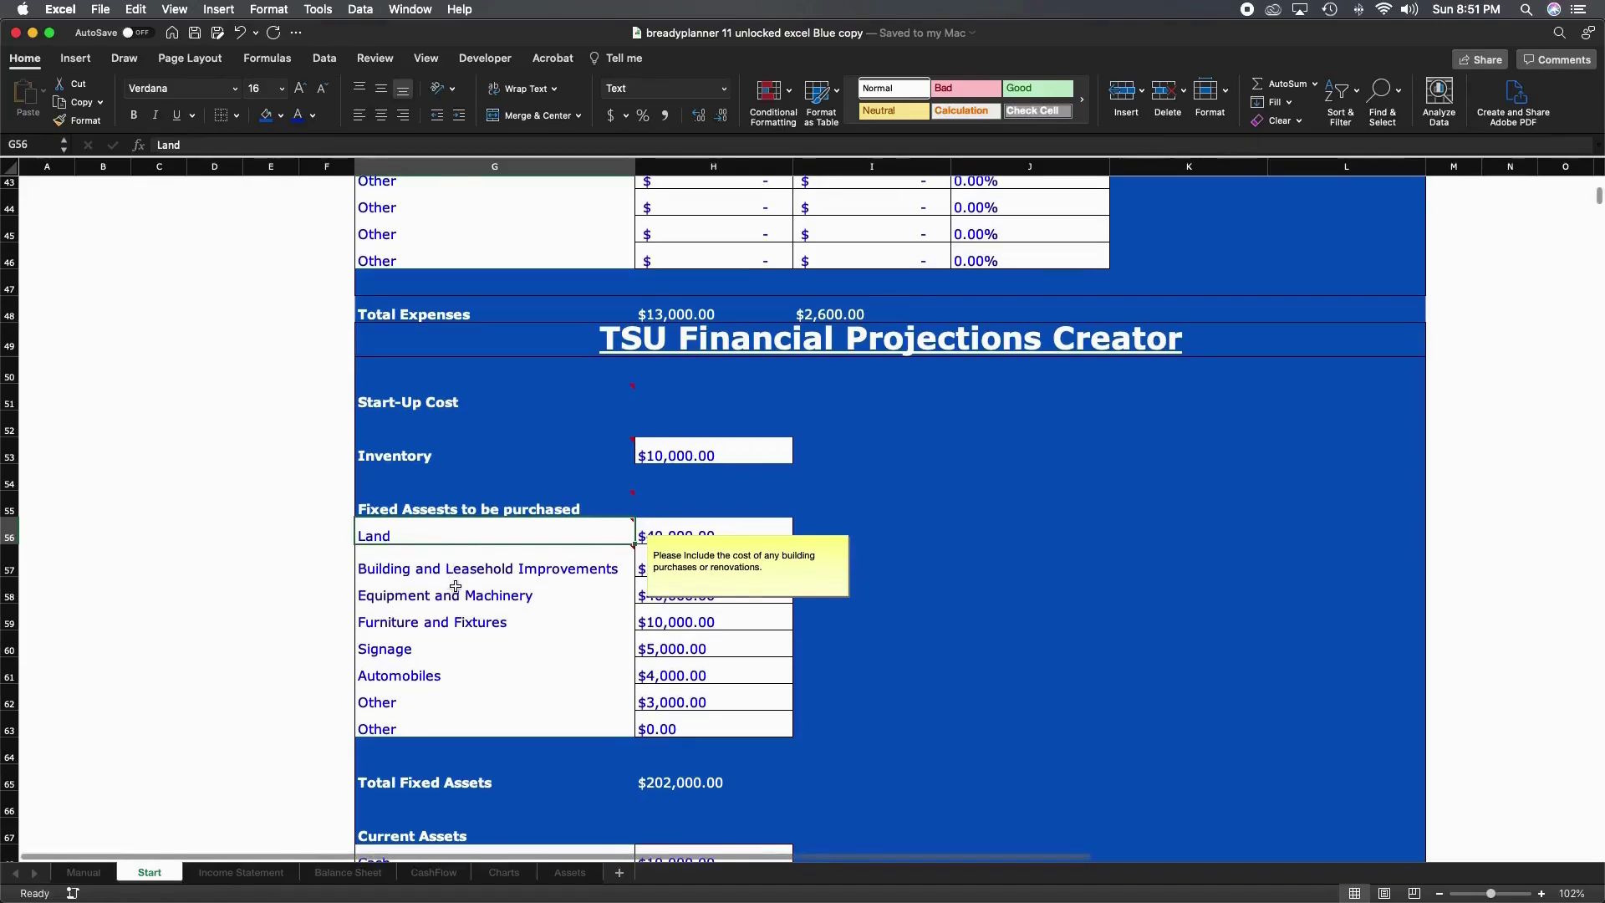
mouse_move(507, 540)
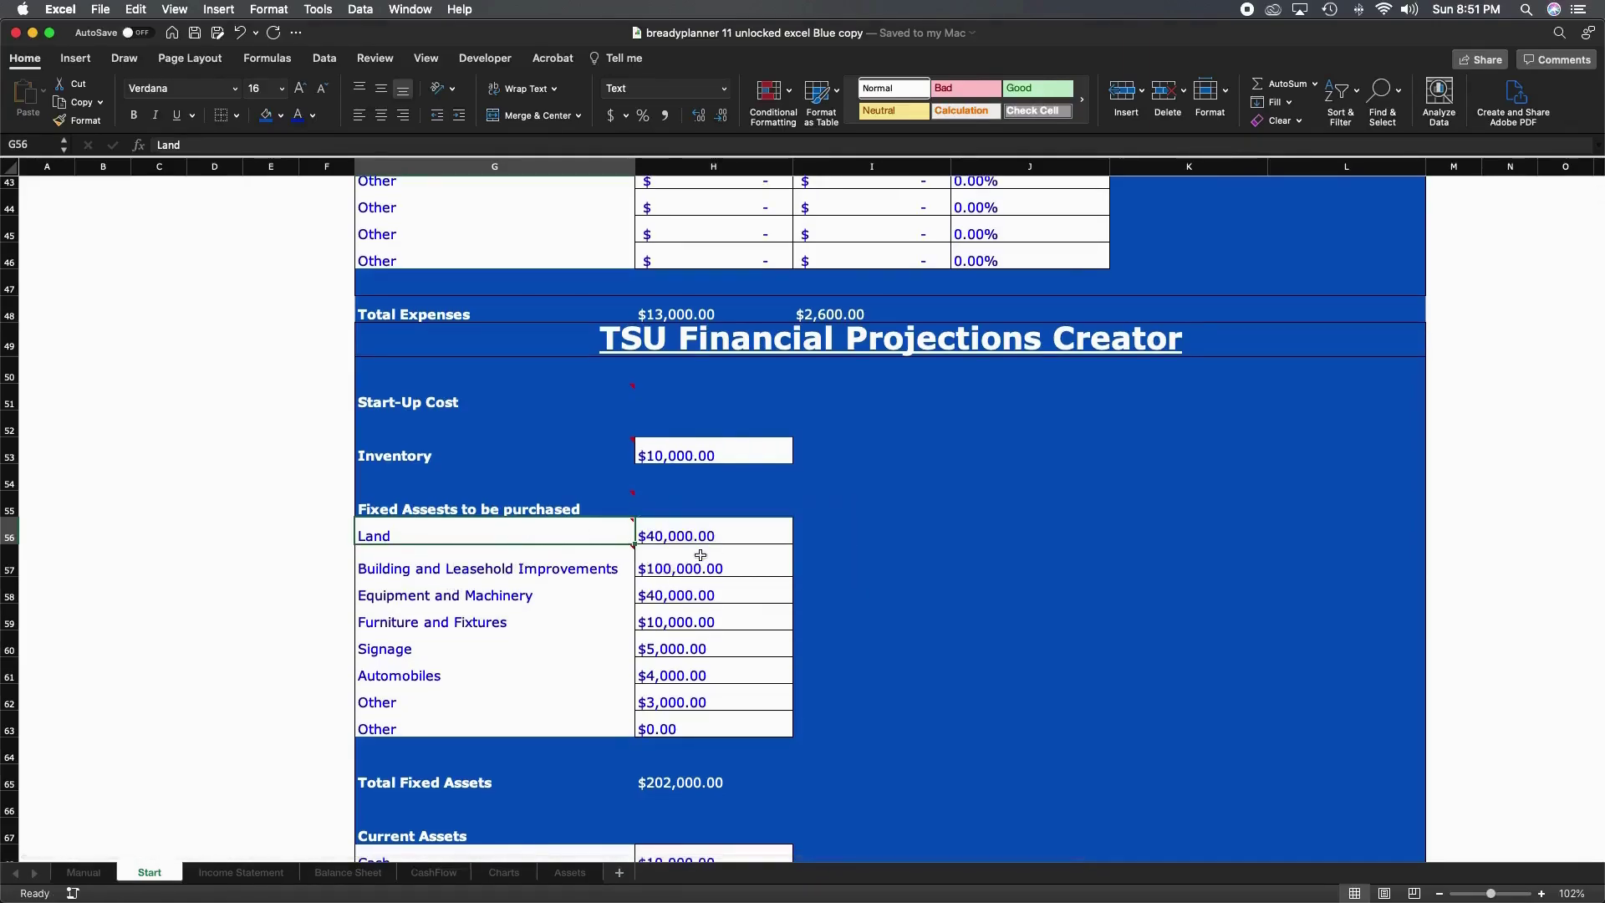
scroll(670, 574, down, 1)
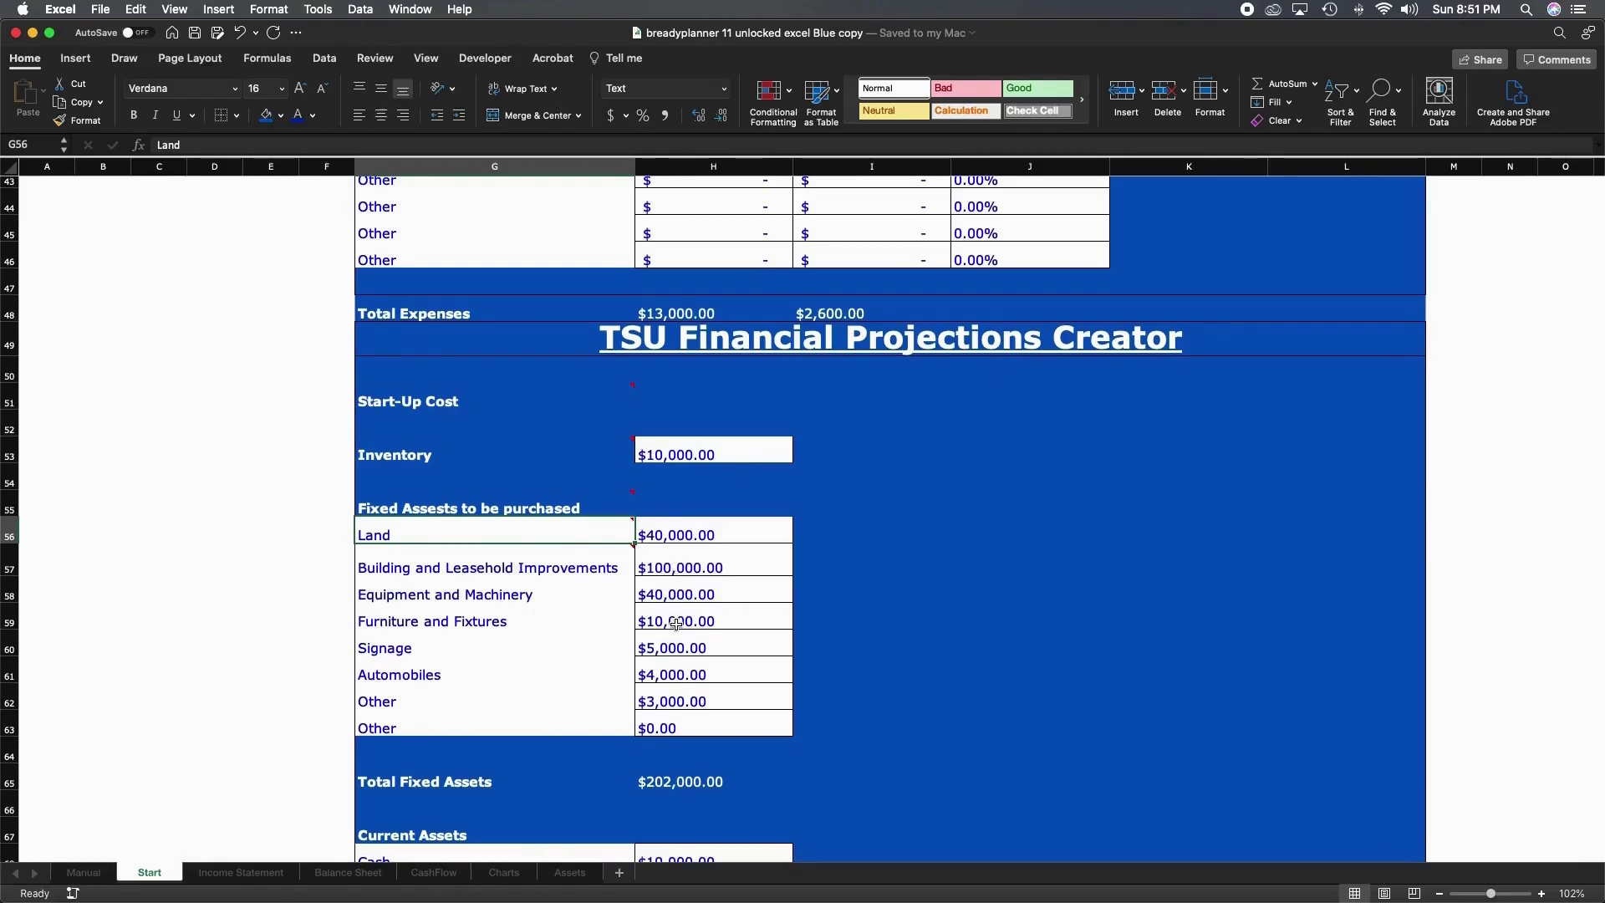
scroll(681, 618, down, 1)
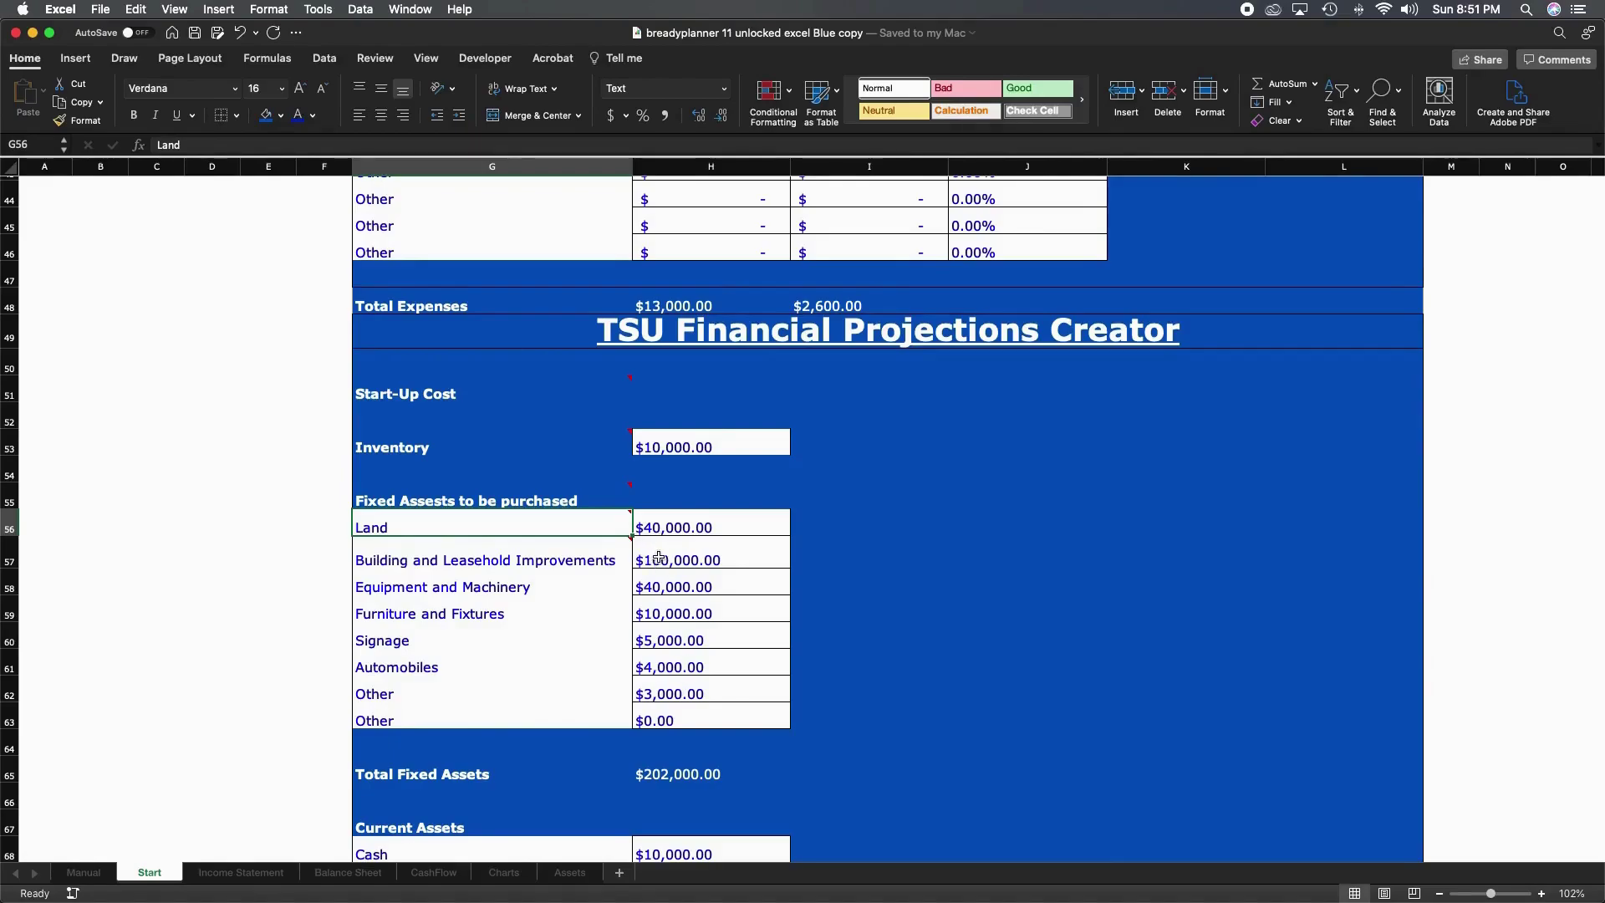
click(691, 562)
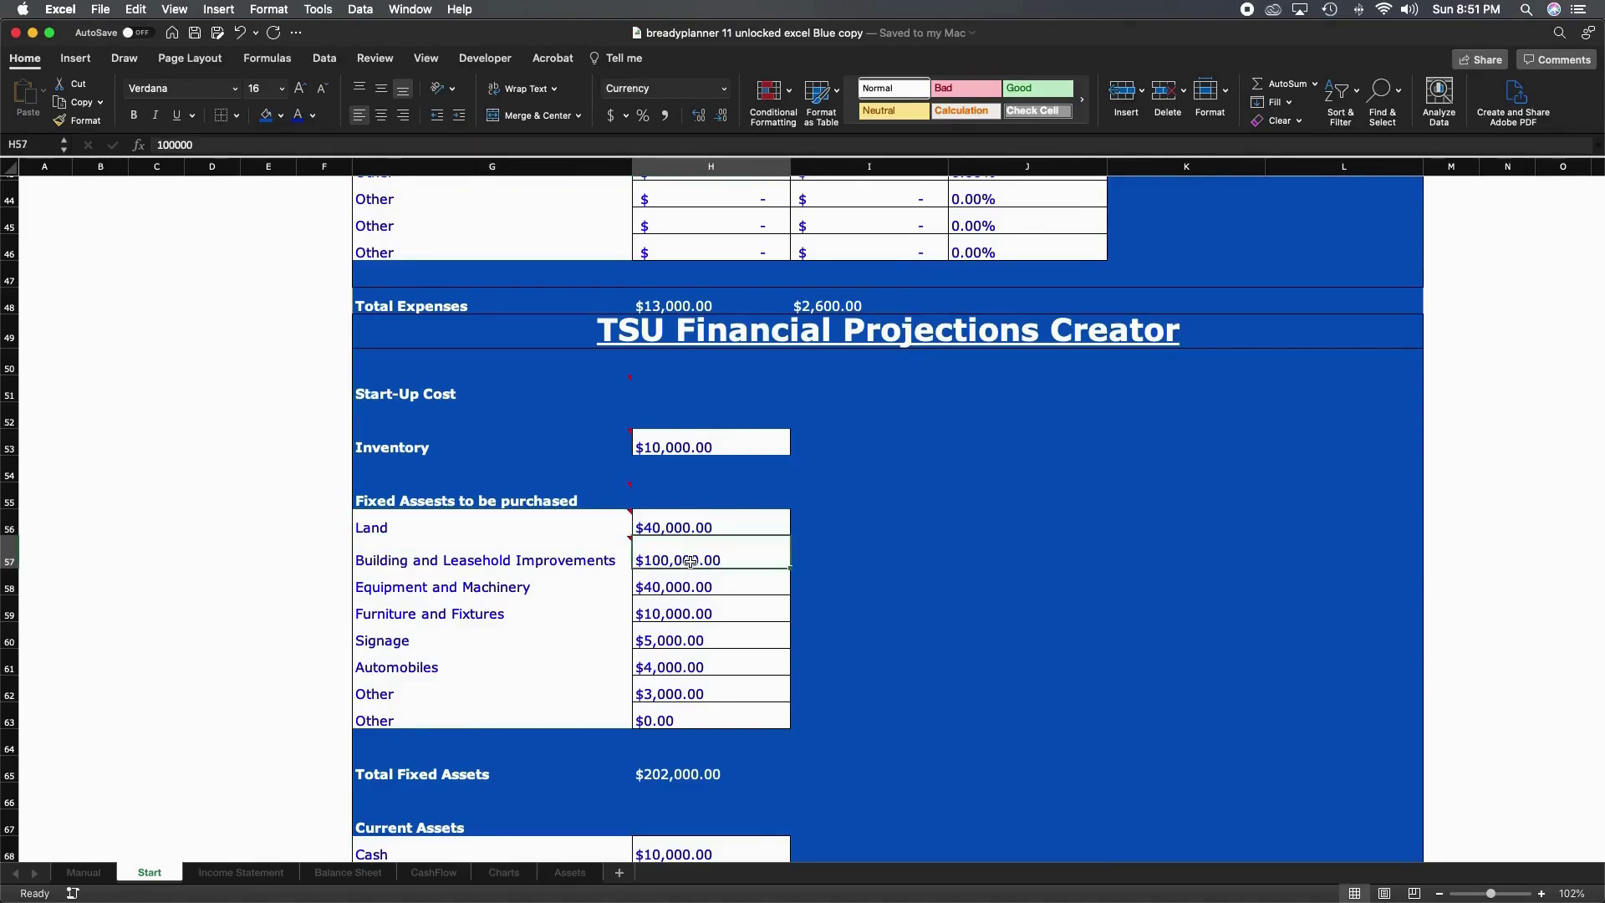
Examine the Current Assets and Existing Fixed Assets sections, including Accumulated Depreciation and the Years Remaining on Depreciation column
scroll(690, 561, down, 5)
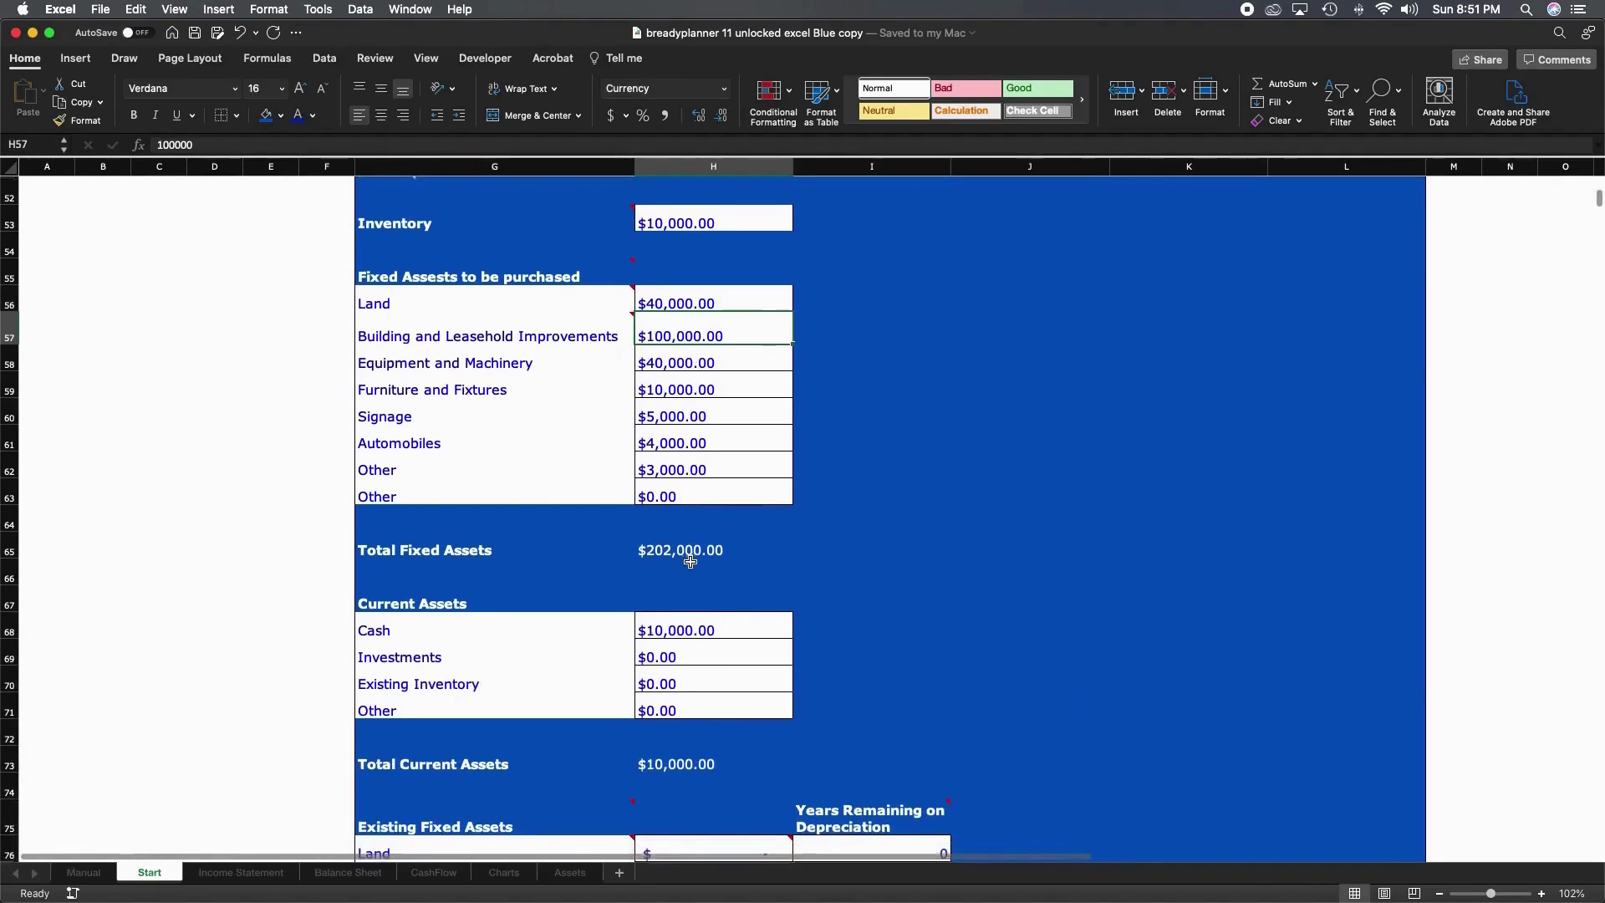
scroll(690, 562, down, 2)
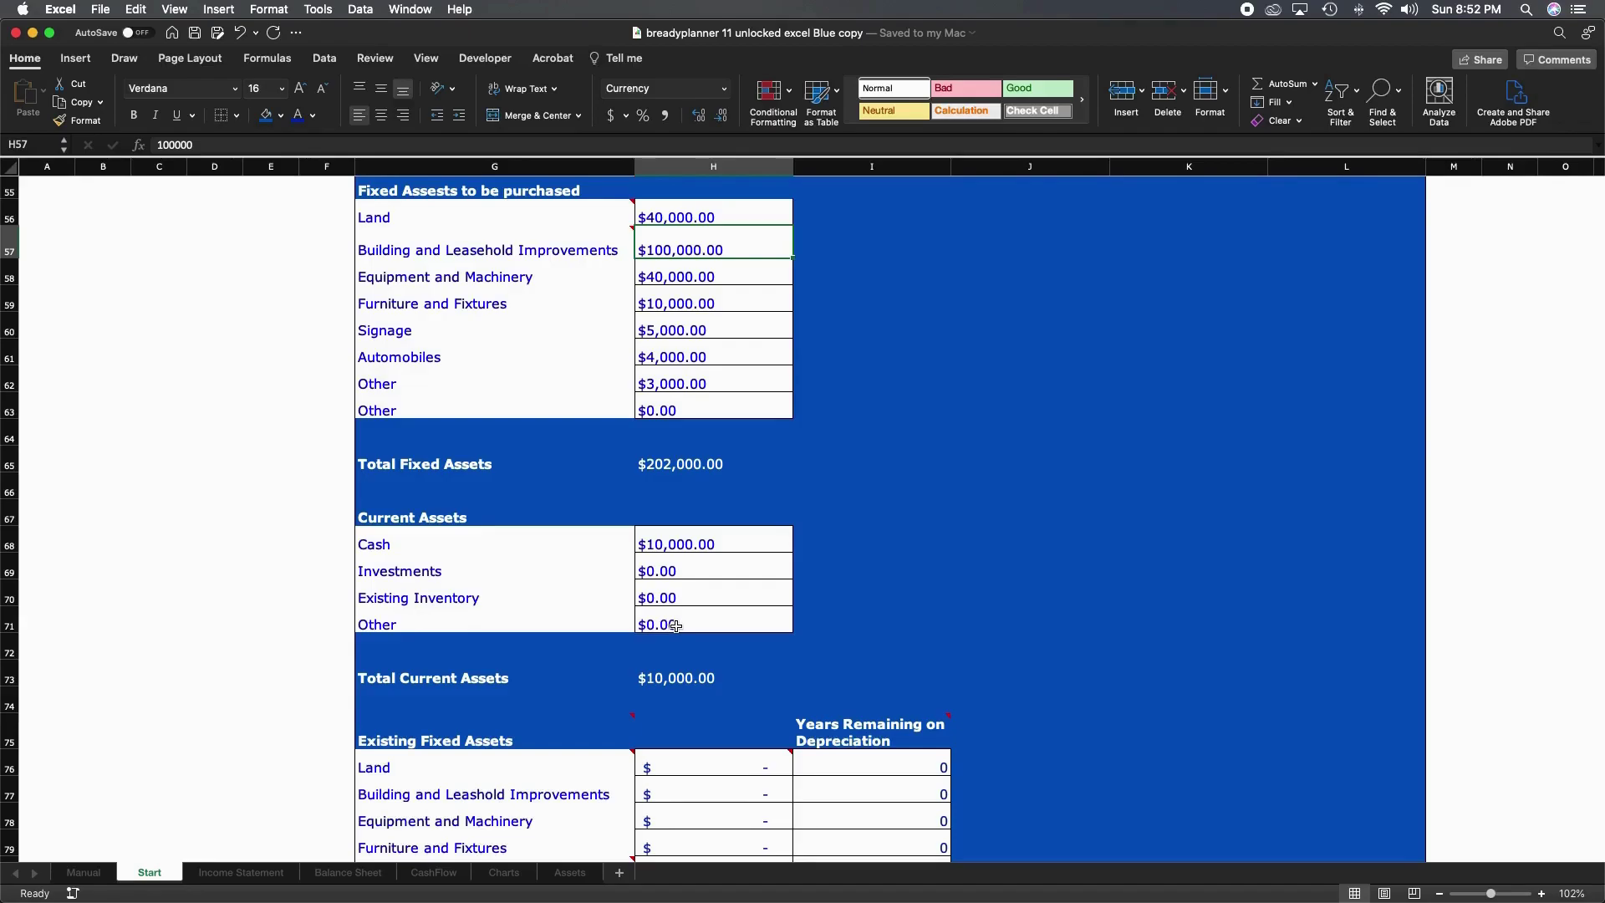
scroll(675, 626, down, 3)
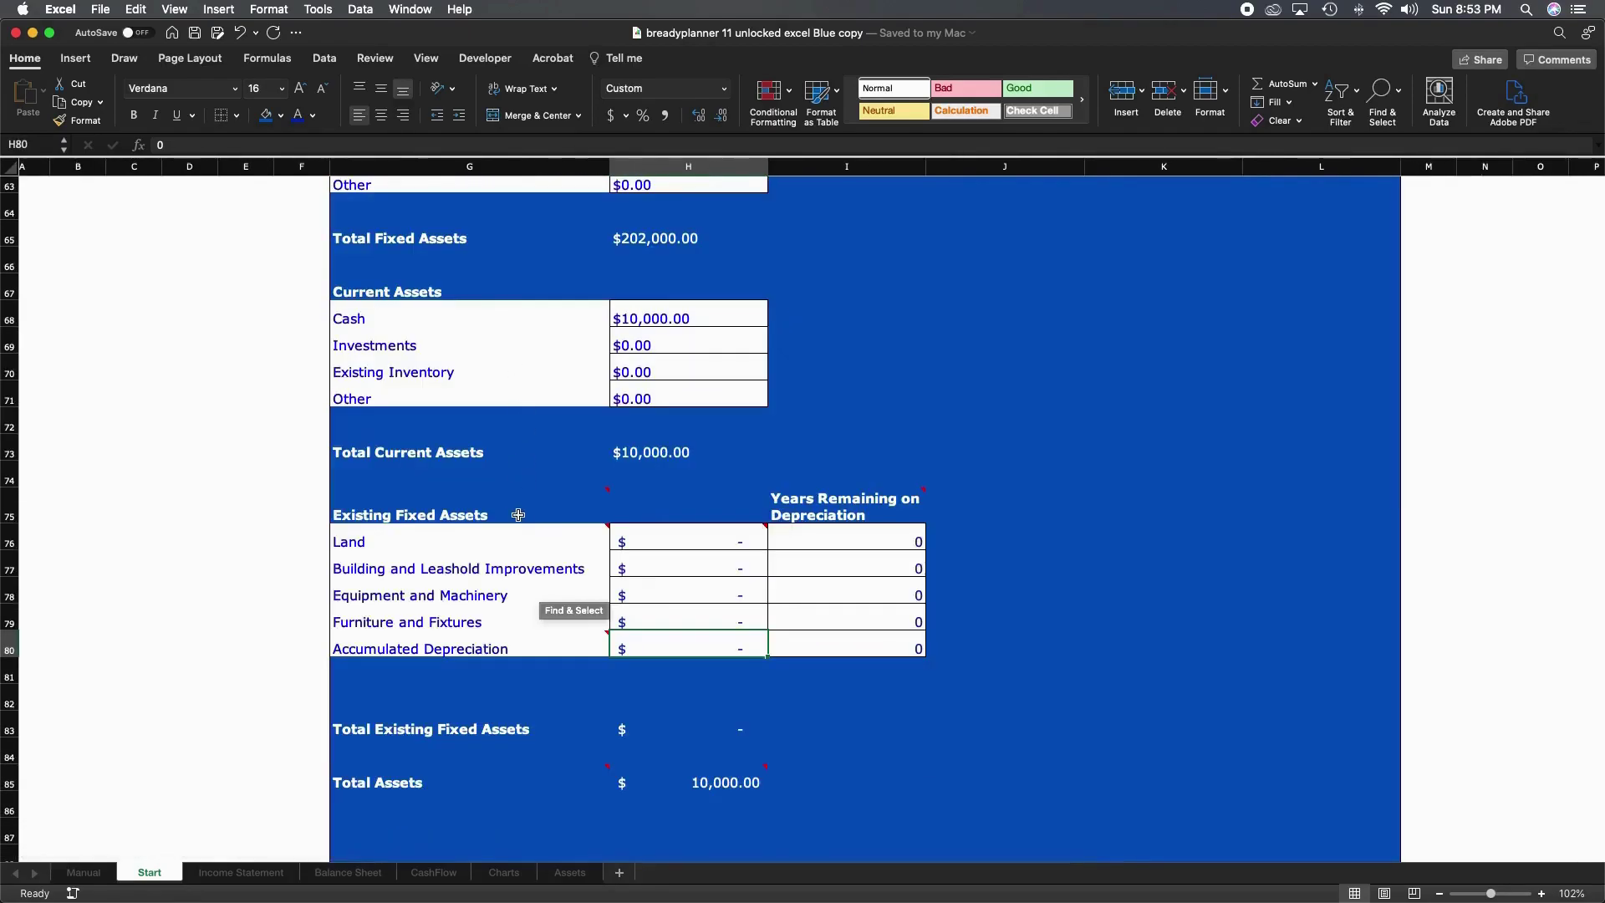
mouse_move(479, 515)
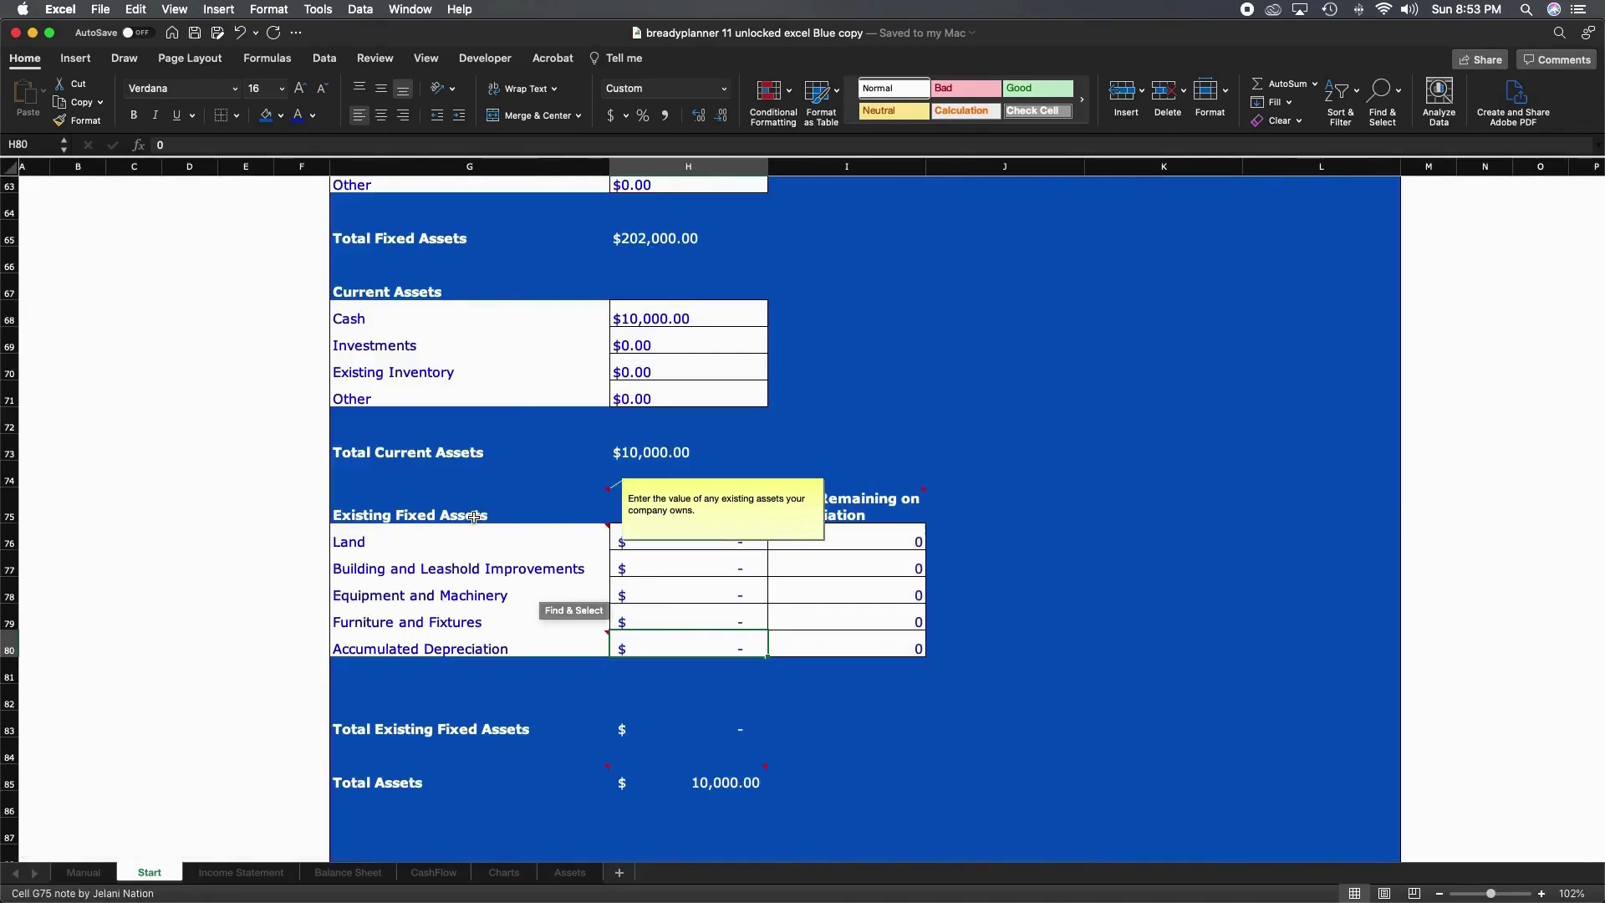
scroll(474, 517, up, 5)
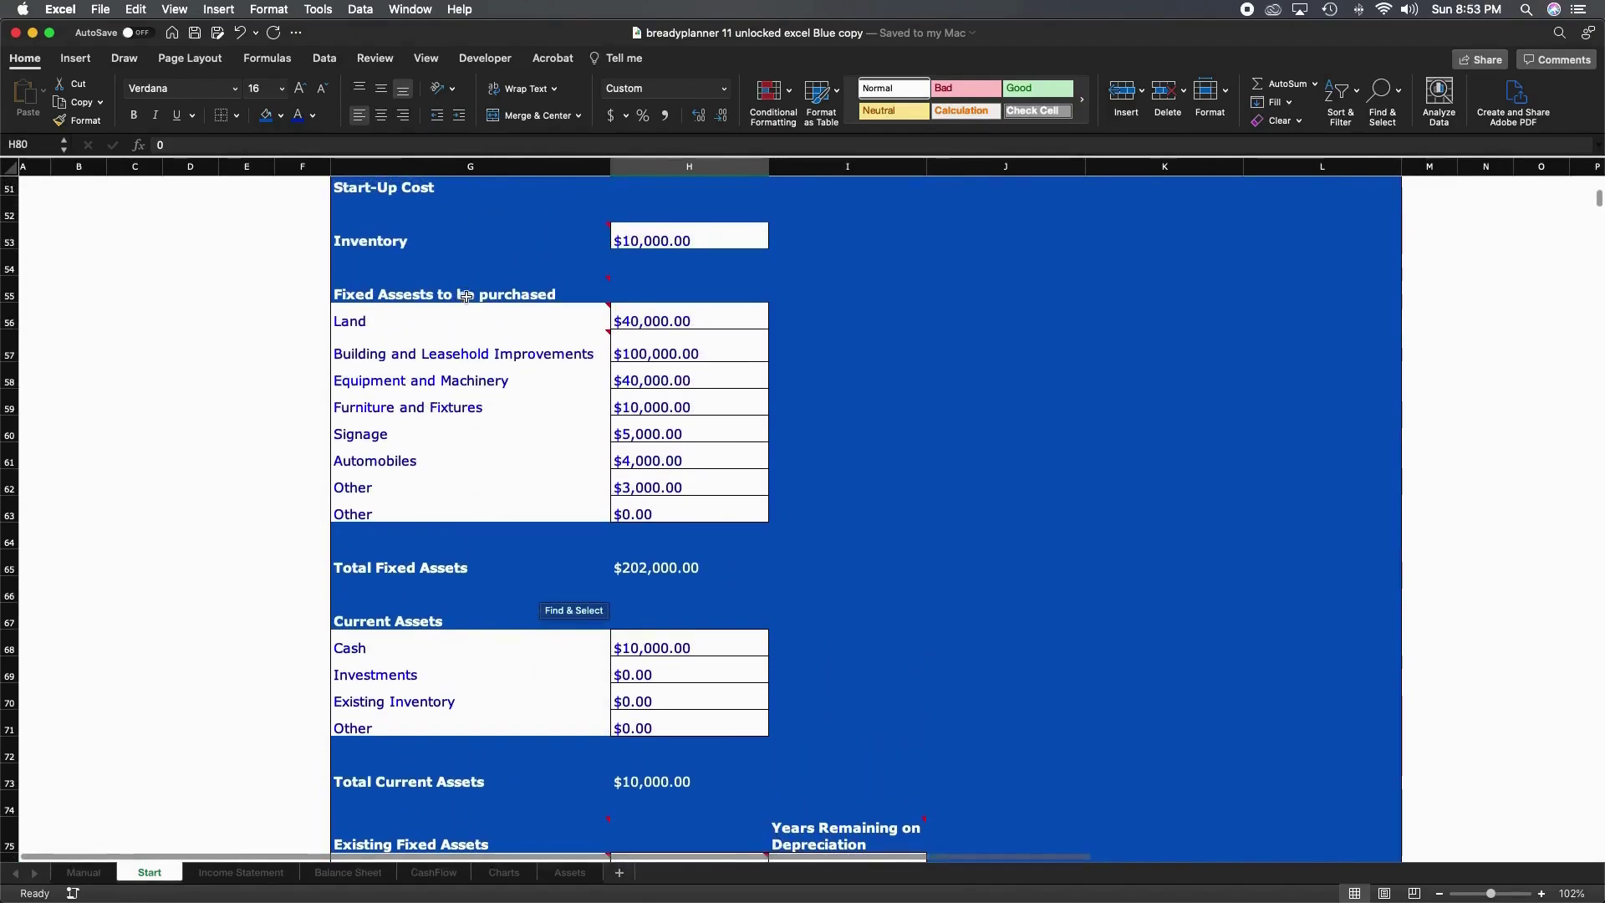
mouse_move(465, 295)
scroll(466, 295, down, 7)
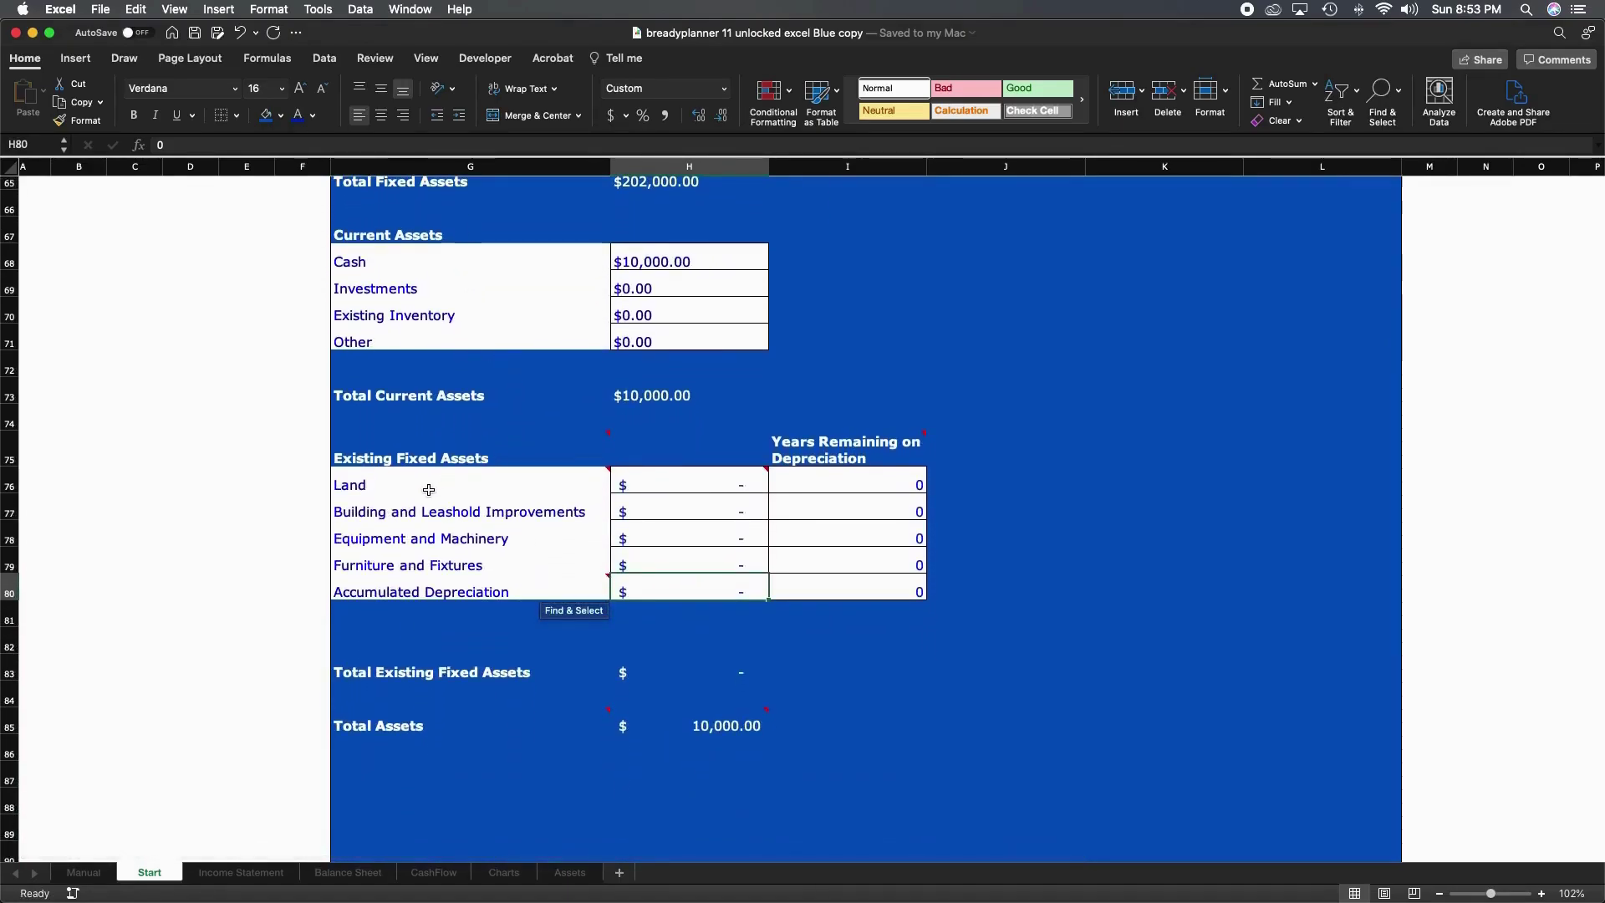
mouse_move(429, 486)
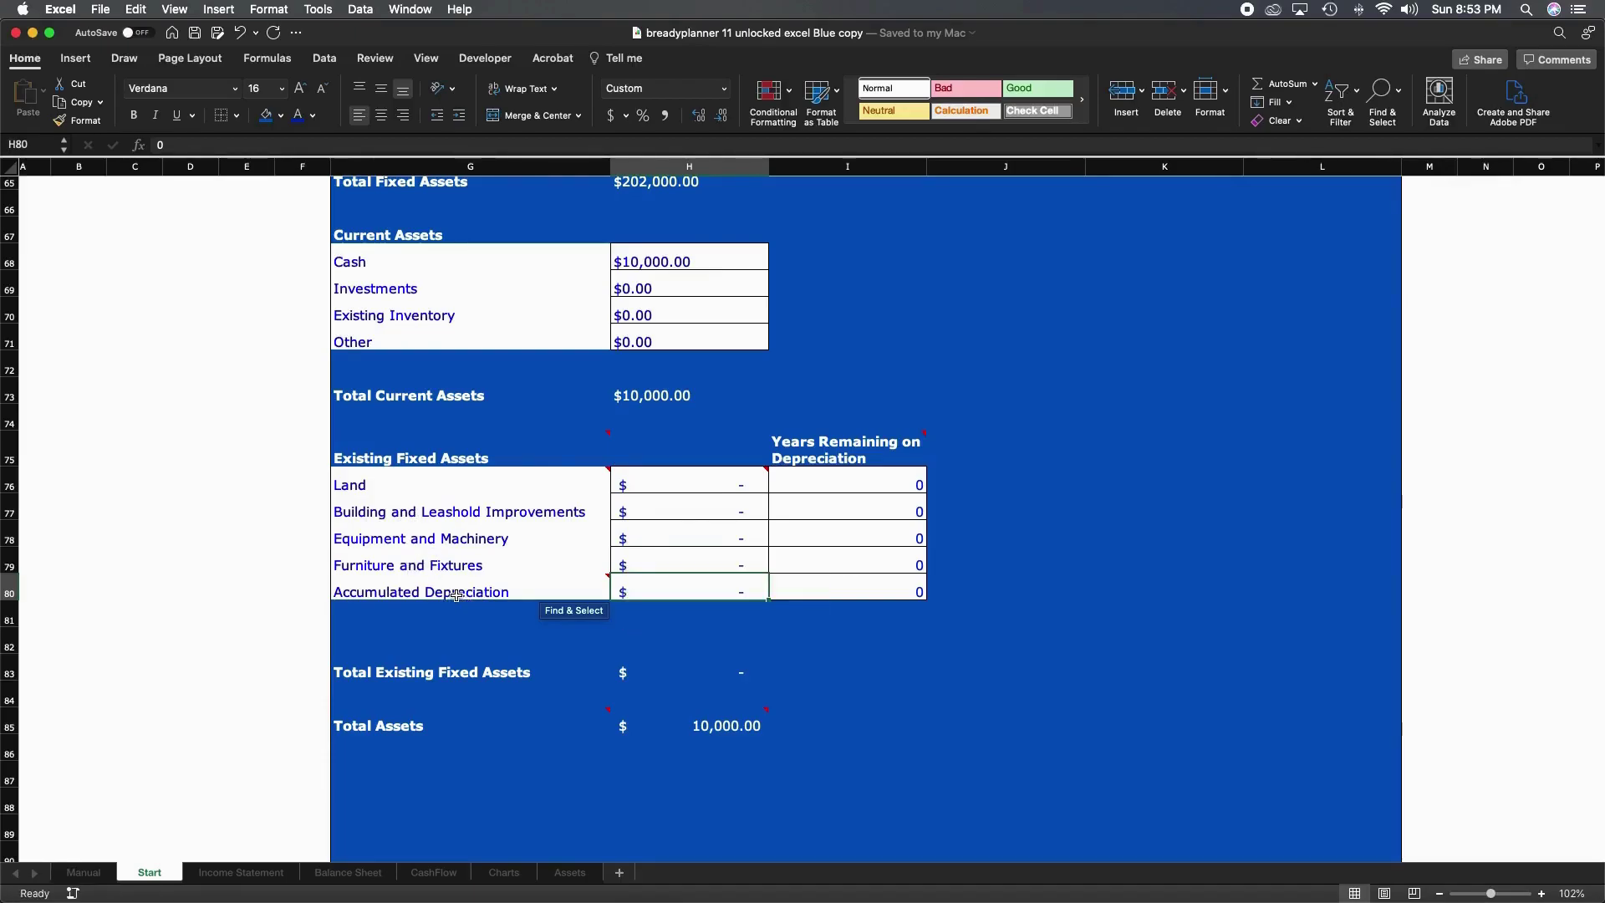
mouse_move(455, 595)
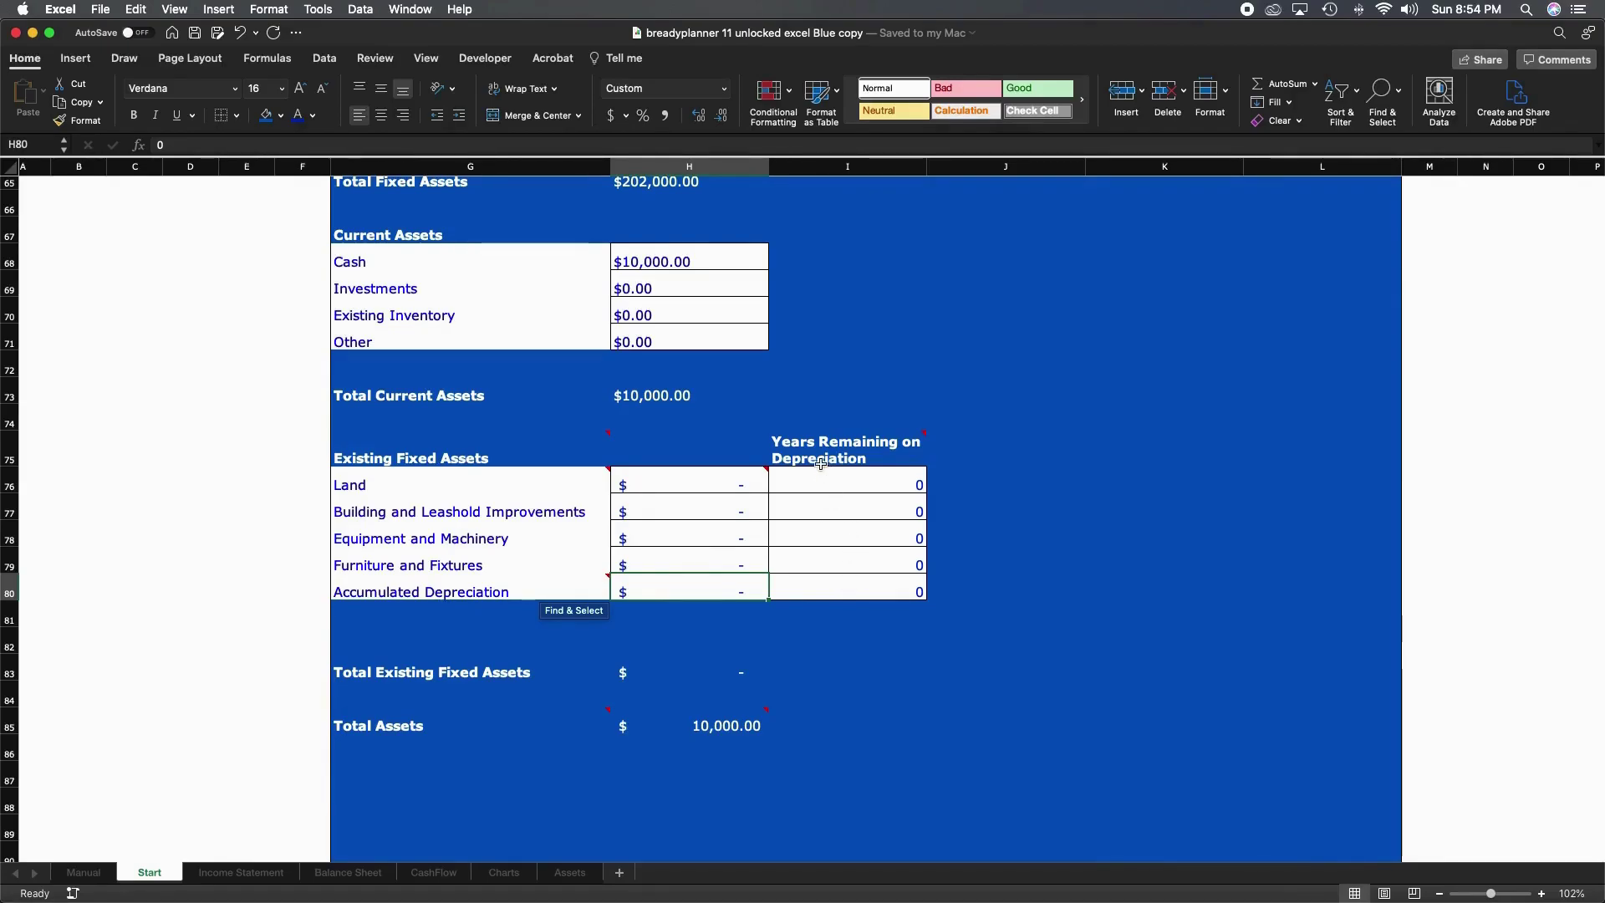
click(859, 484)
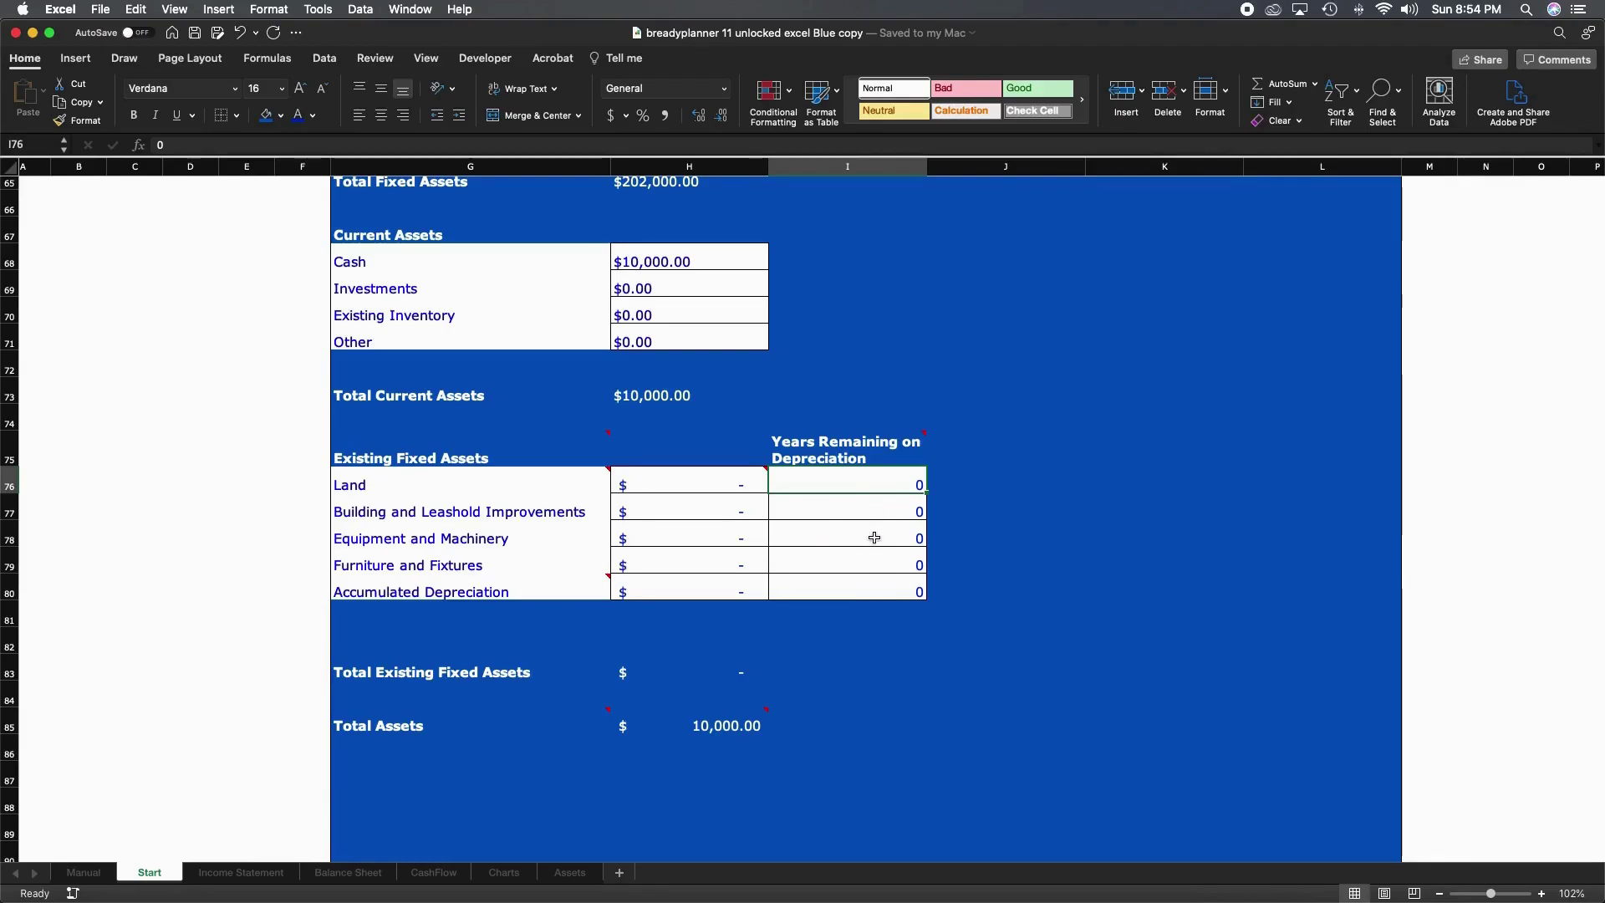
click(825, 532)
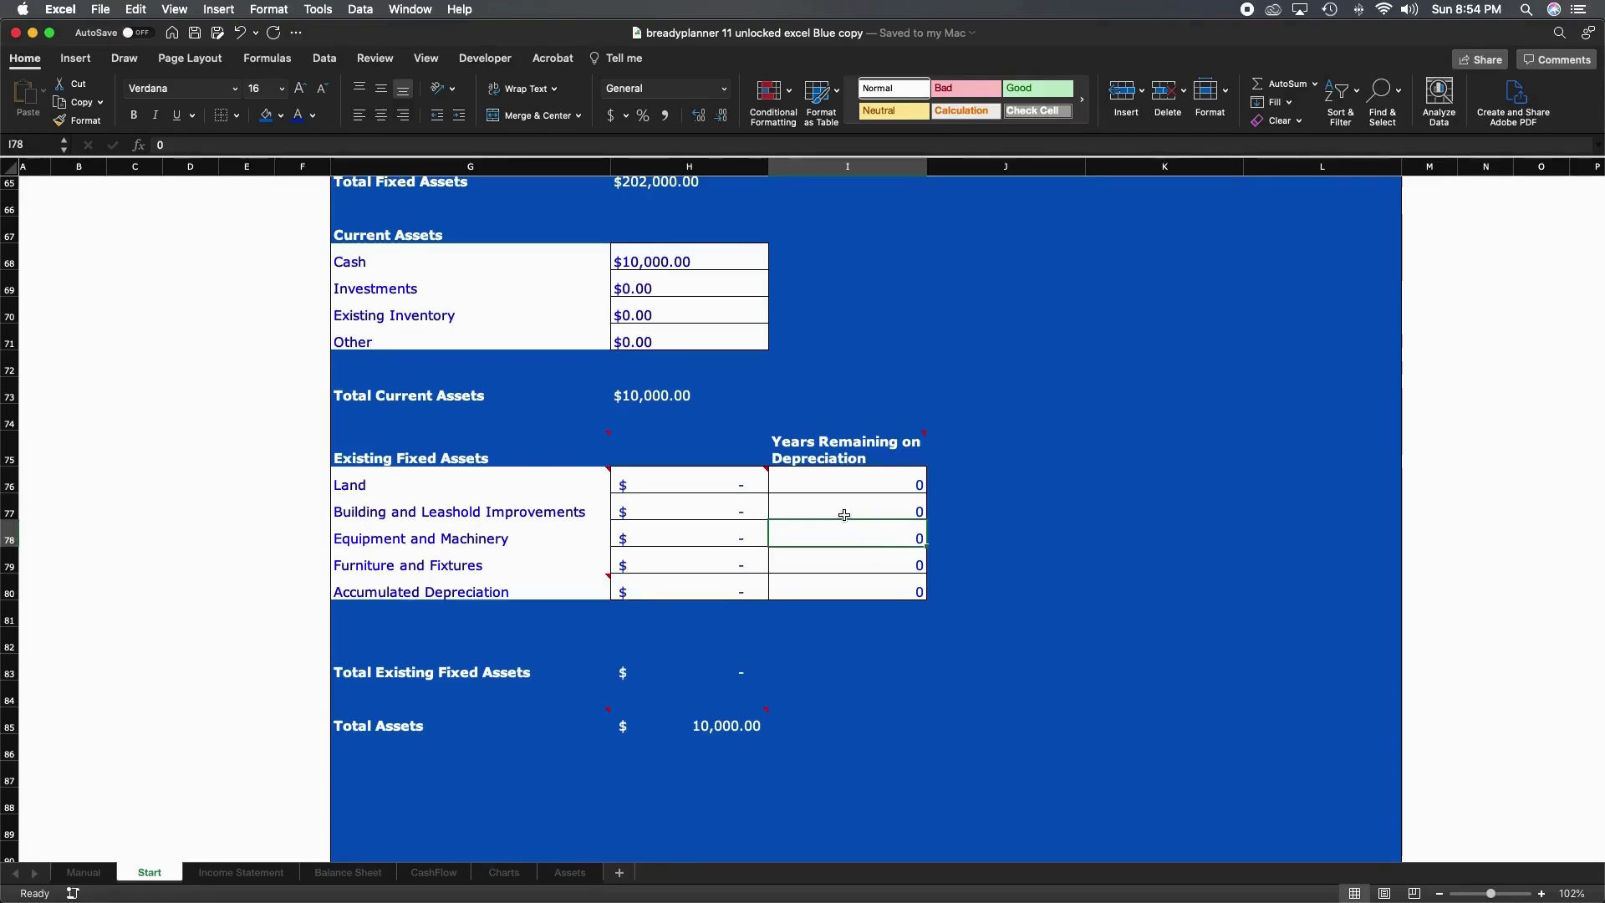
Examine the Liabilities and Owners Equity section, checking Stockholders Equity and the amounts, interest rates and terms of the other liabilities
scroll(842, 509, down, 3)
scroll(842, 510, down, 7)
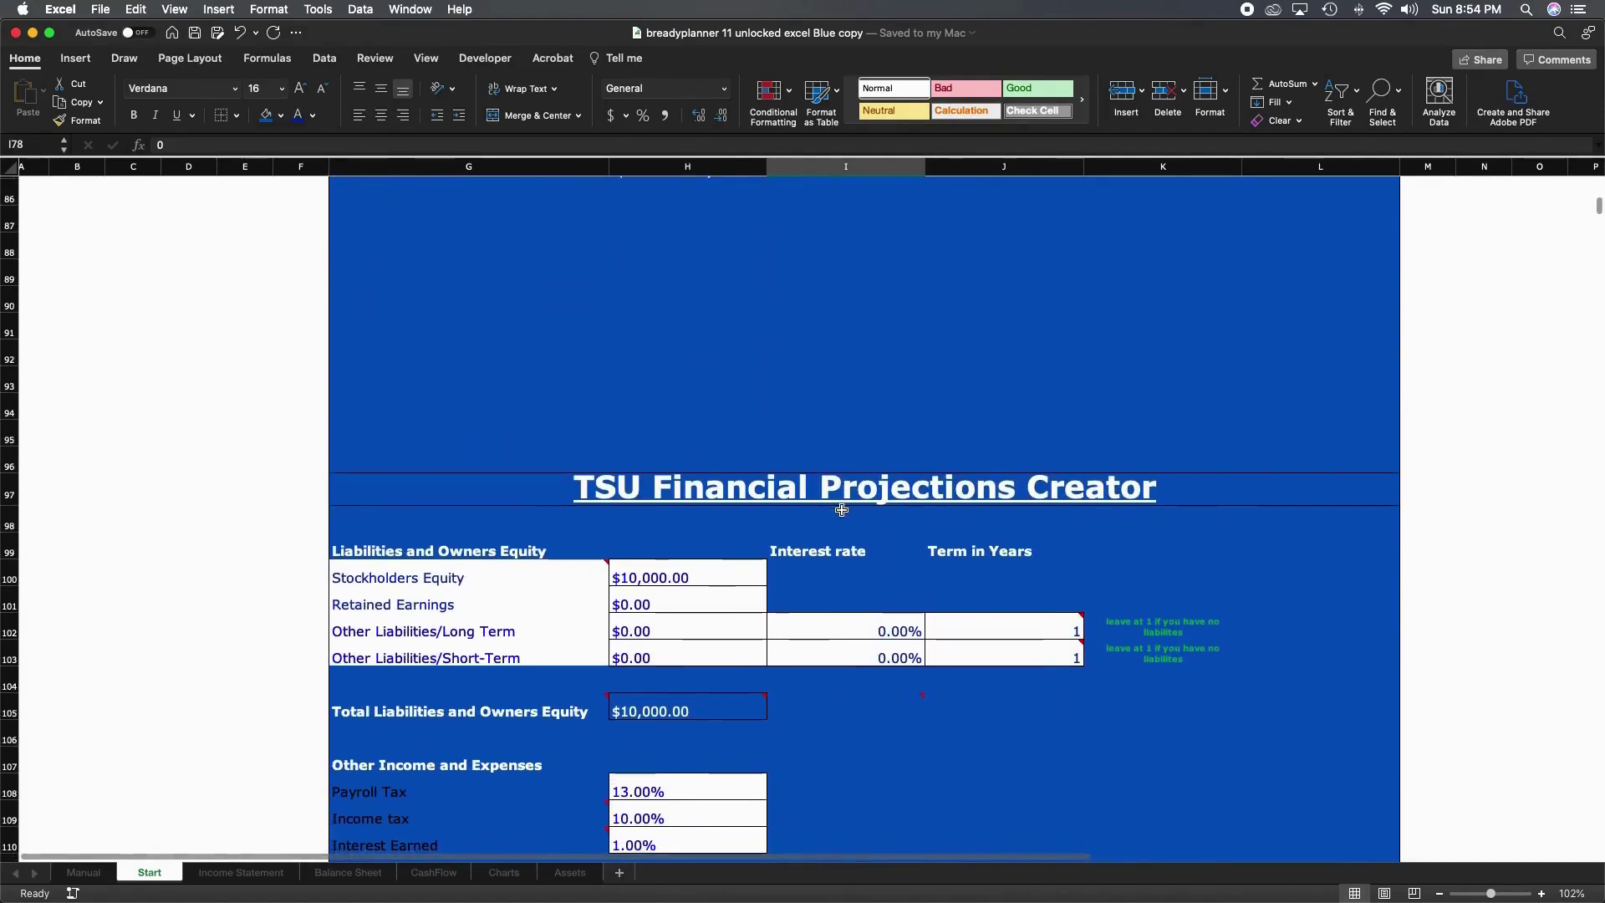
scroll(842, 510, down, 2)
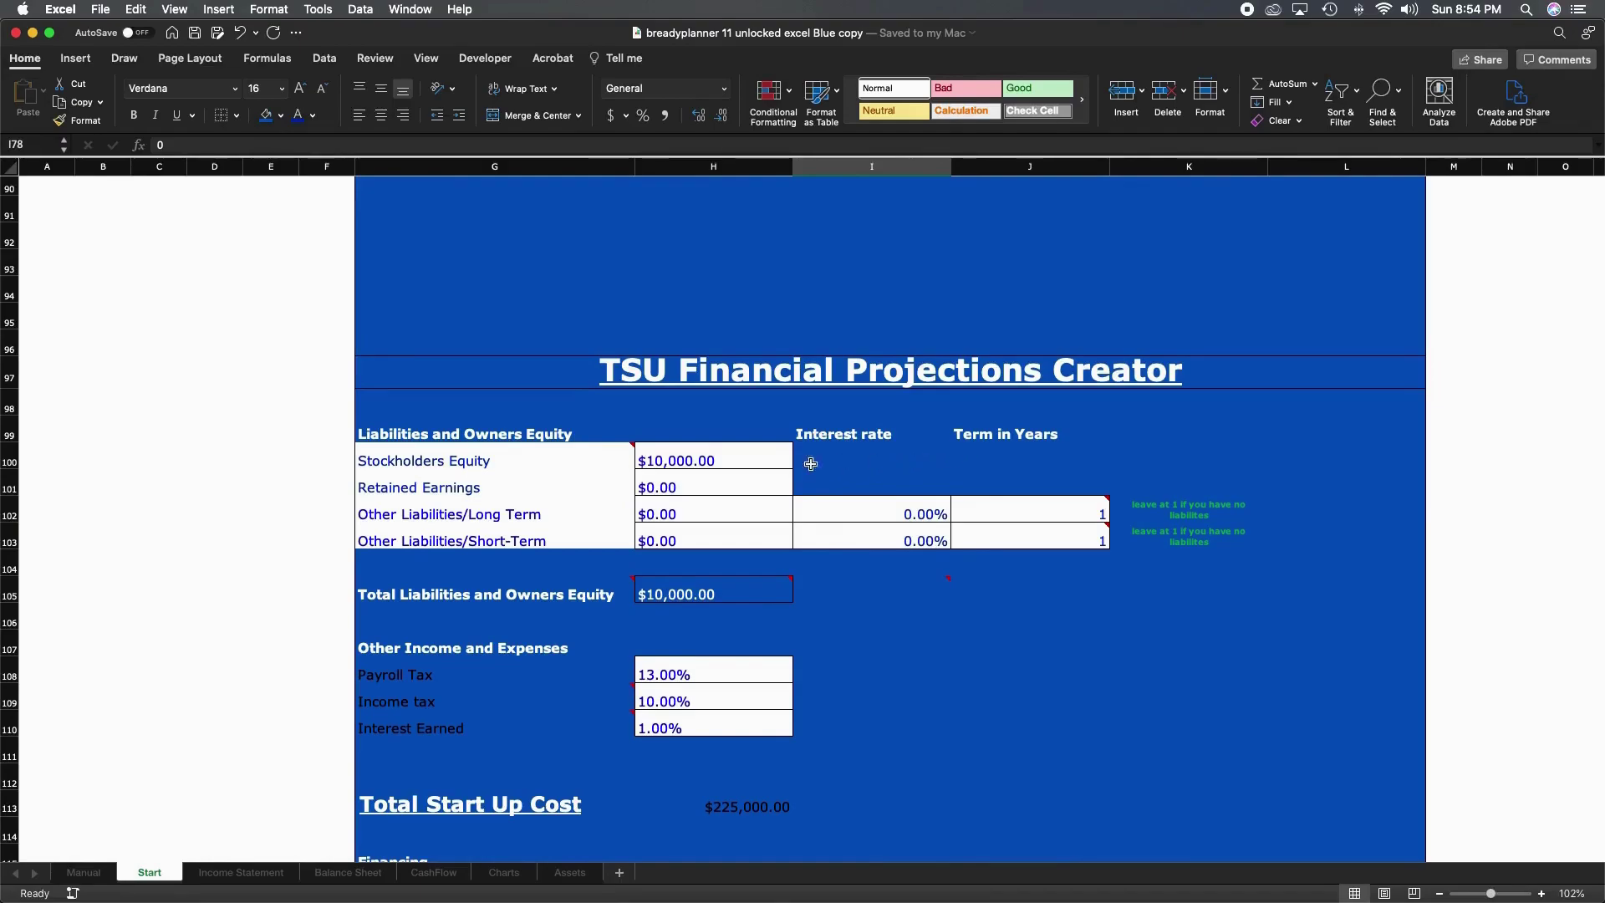
mouse_move(605, 458)
click(694, 513)
click(694, 539)
click(877, 511)
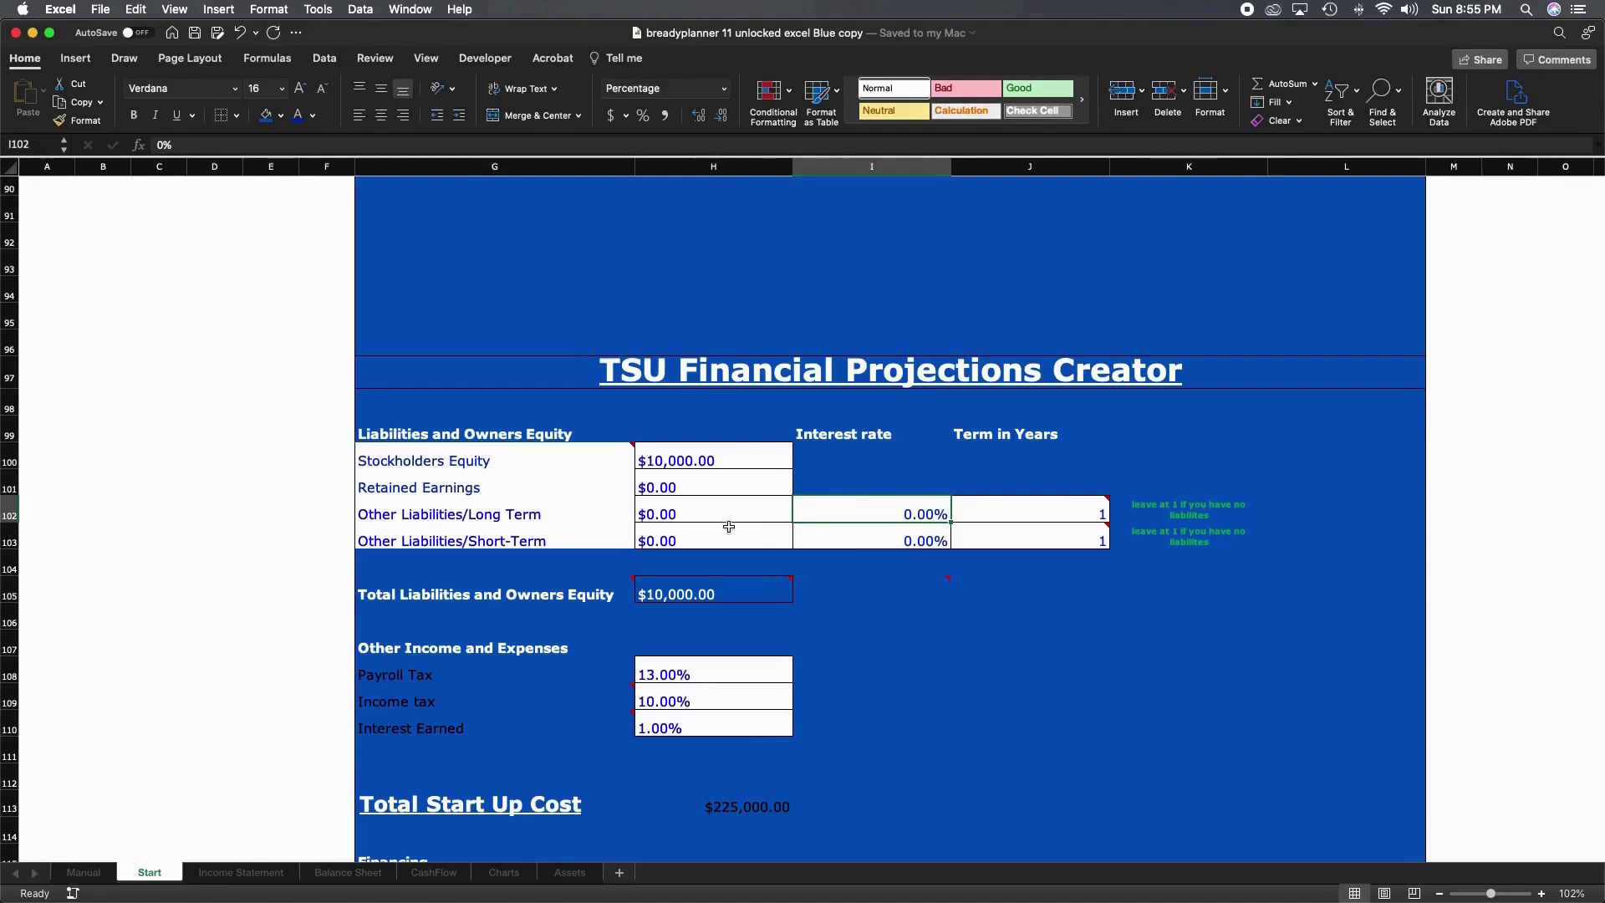
click(689, 514)
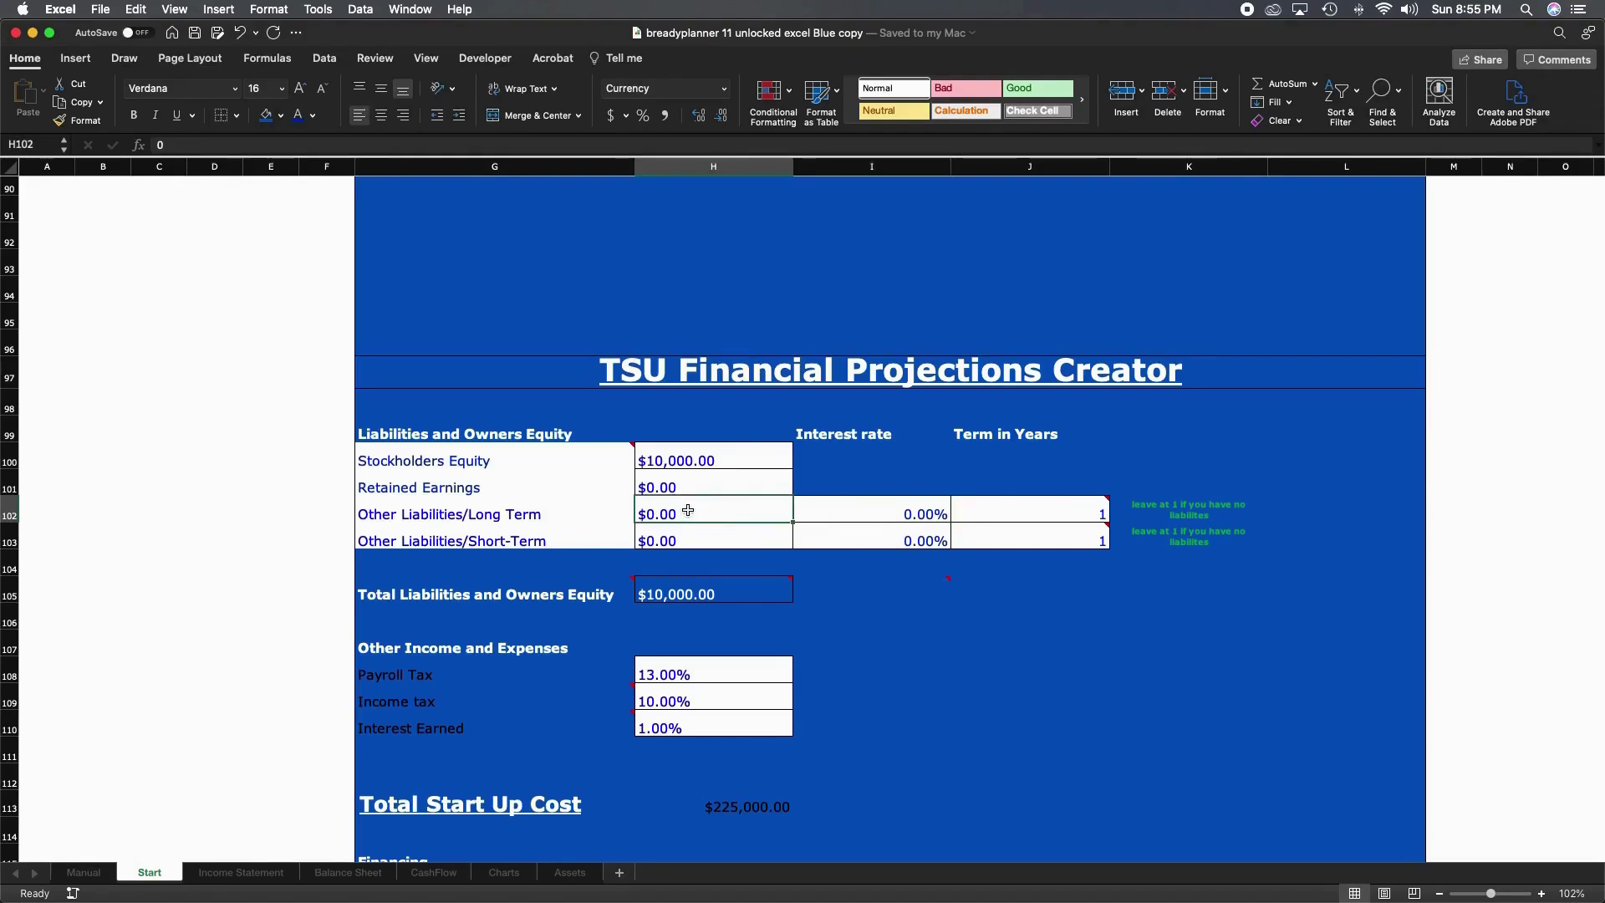
click(677, 460)
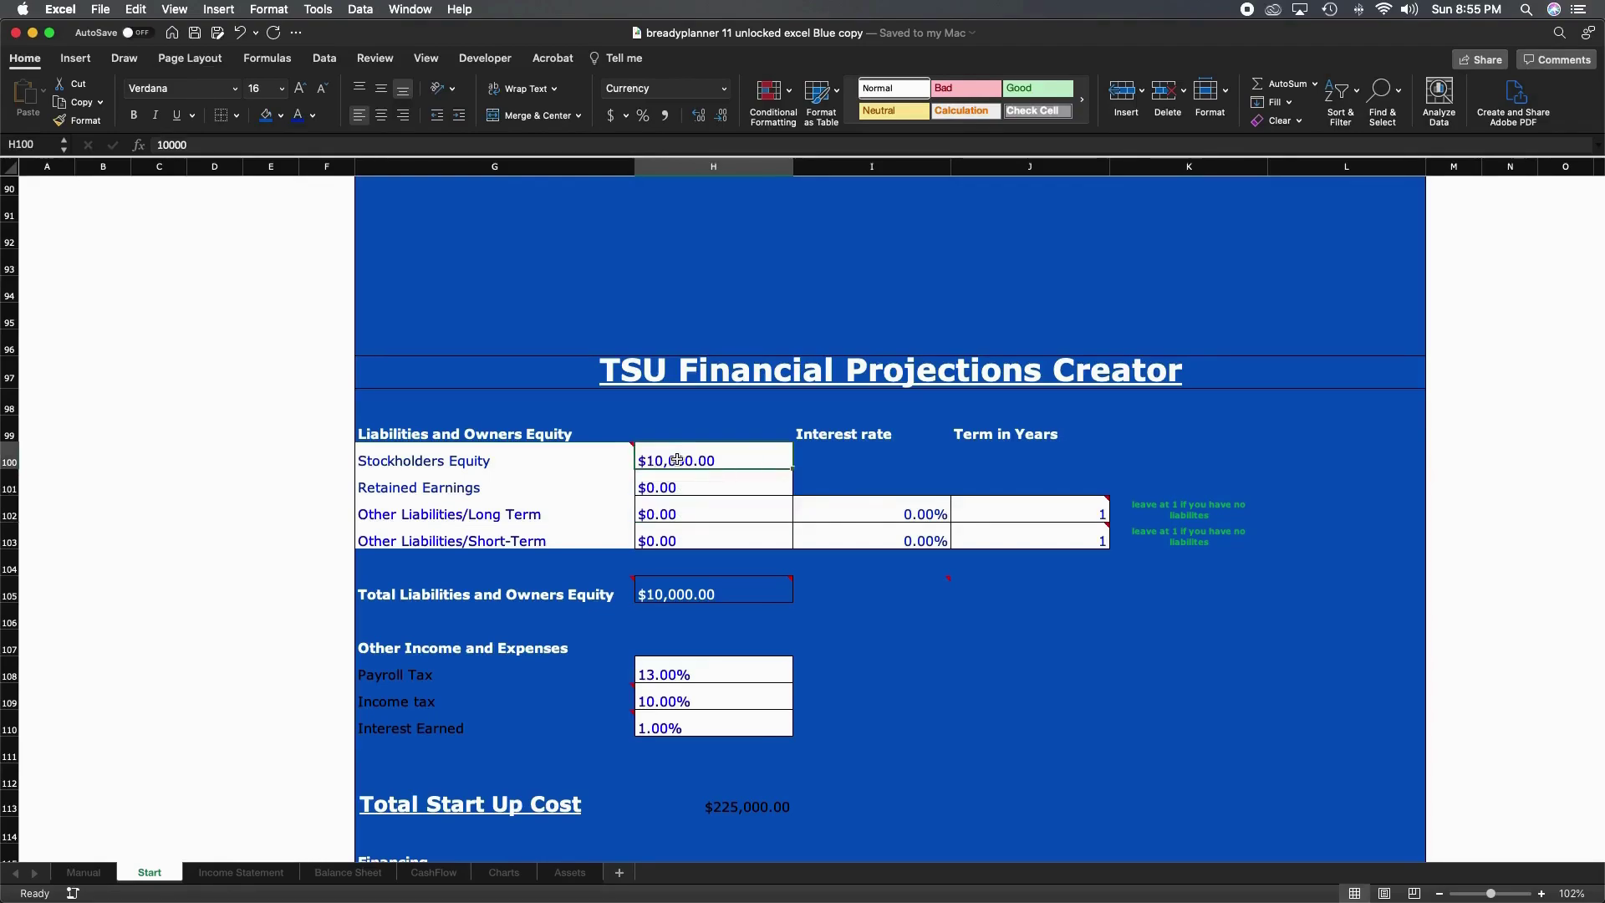
click(869, 515)
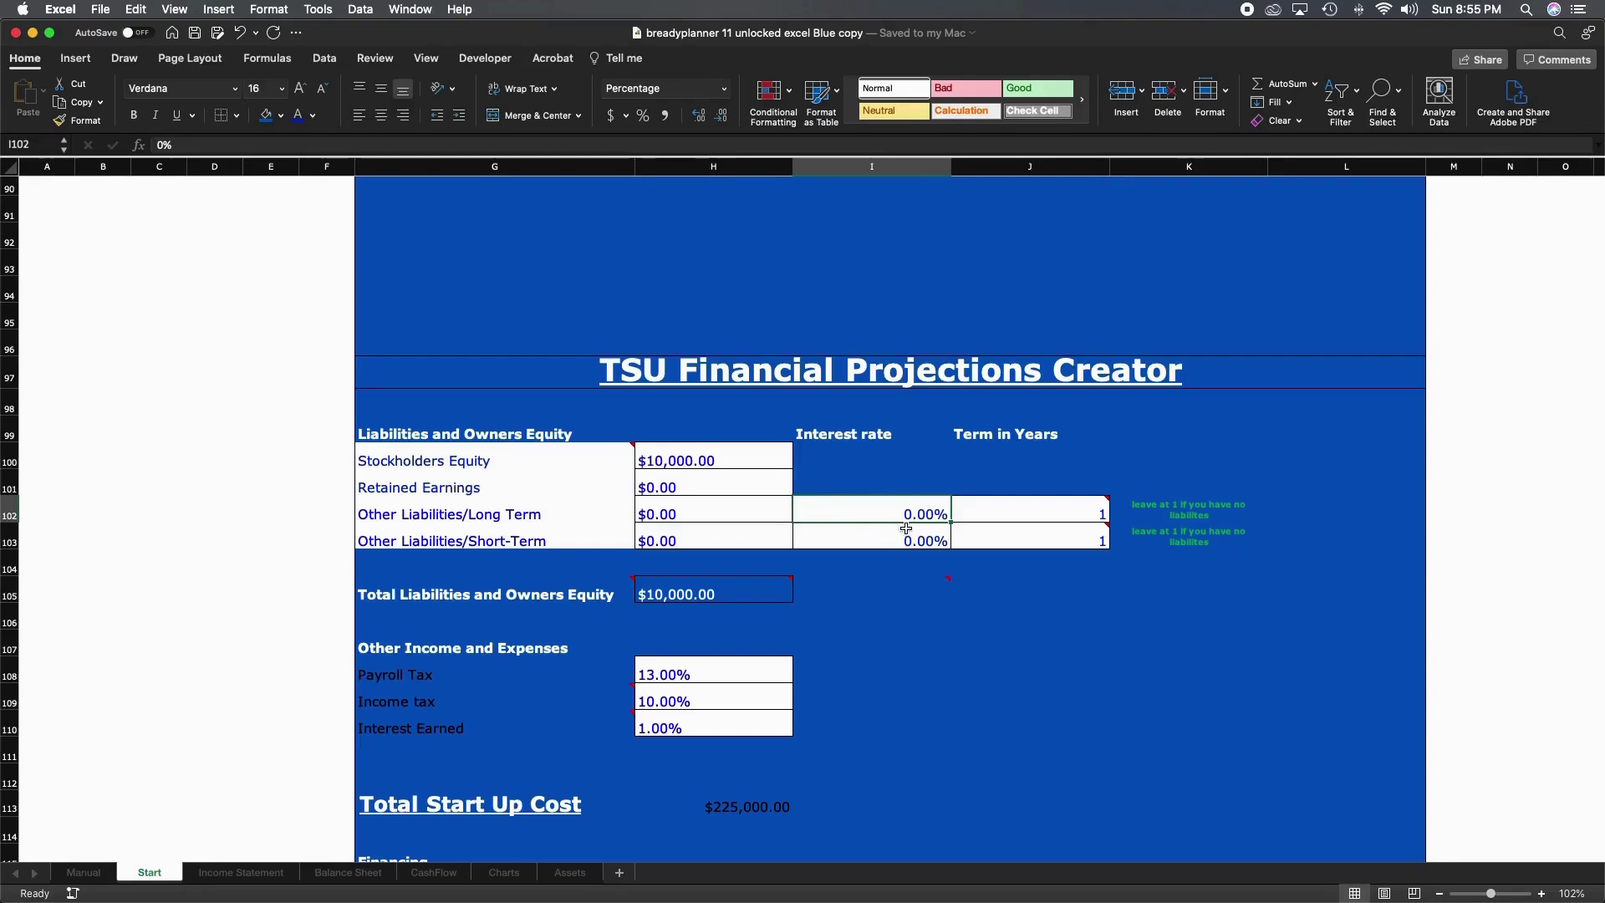
click(1060, 515)
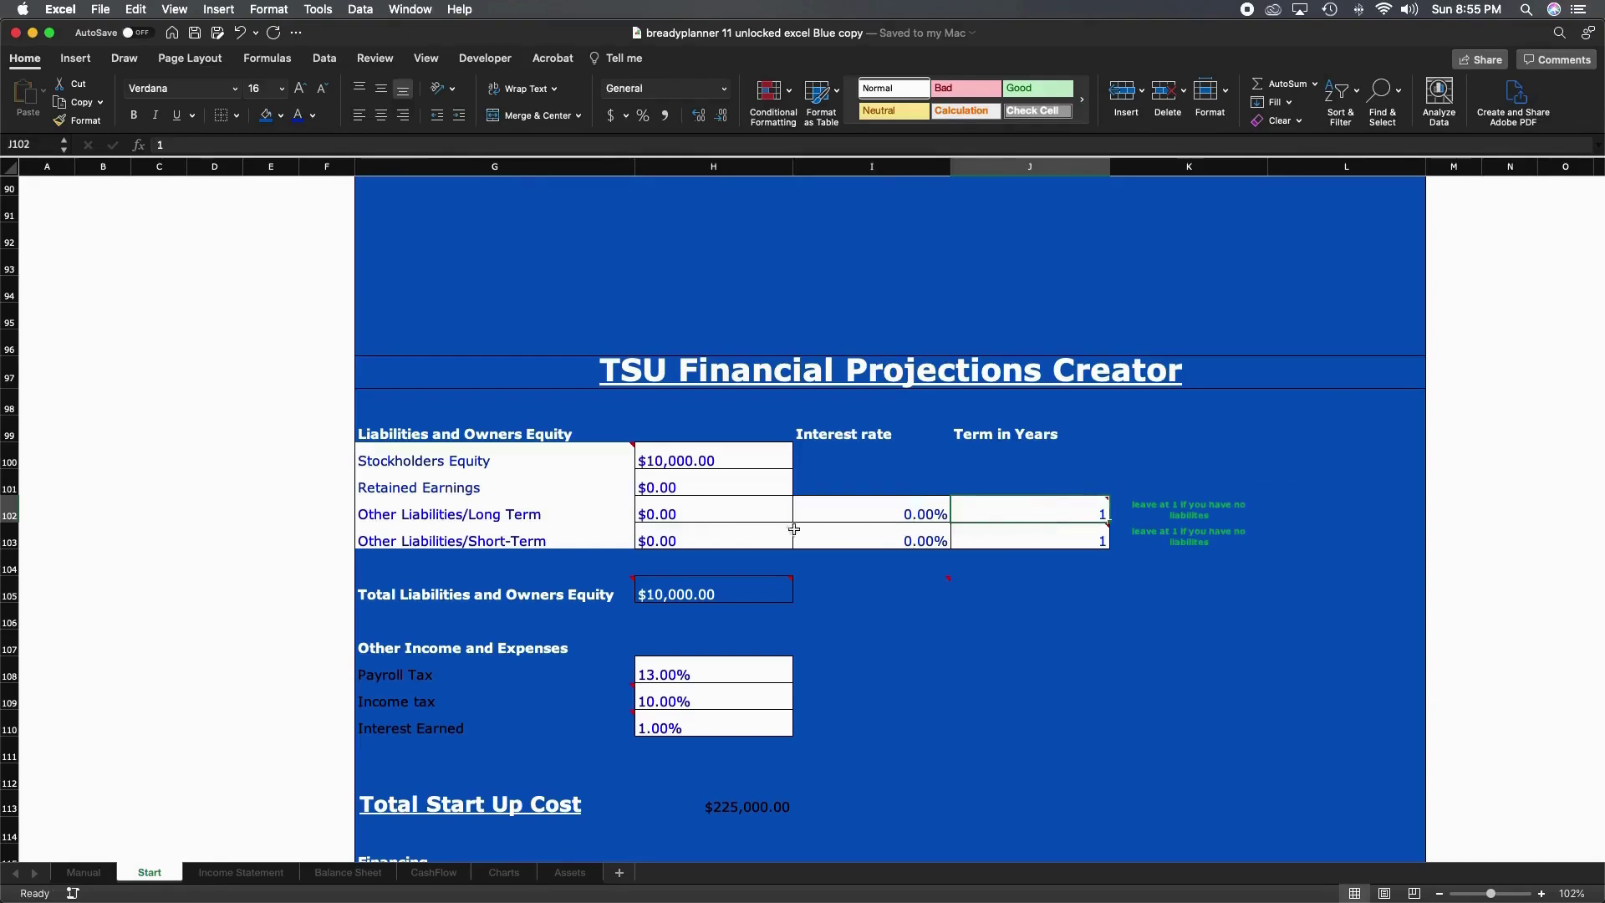
Review the Payroll Tax, Income tax and Interest Earned percentages under Other Income and Expenses
scroll(691, 532, down, 3)
scroll(691, 532, down, 6)
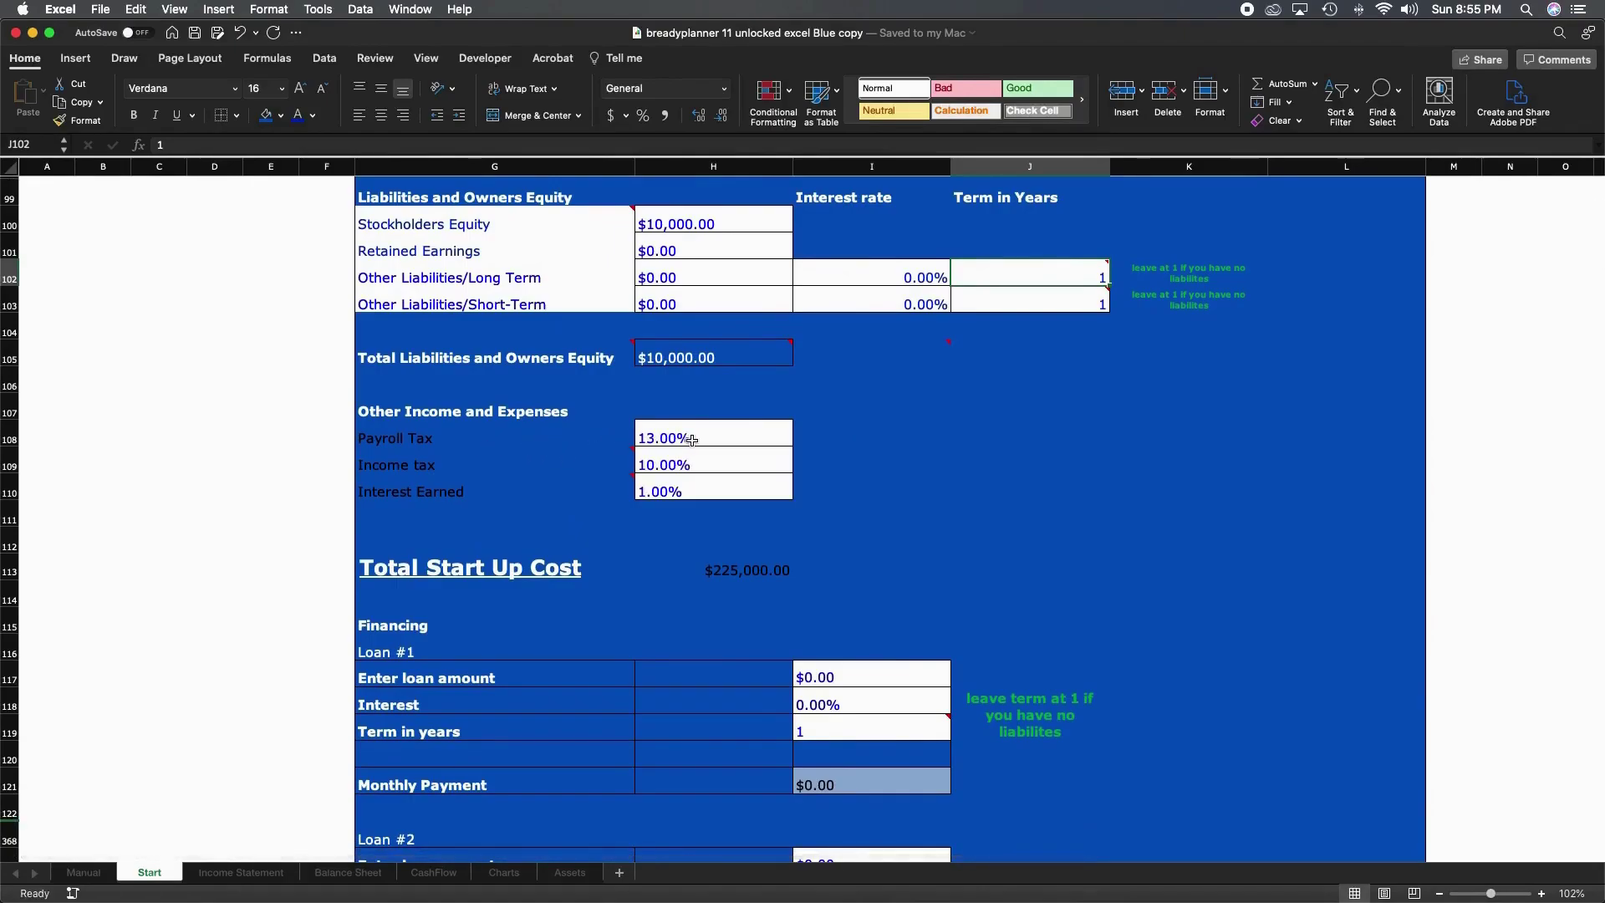
scroll(555, 451, right, 1)
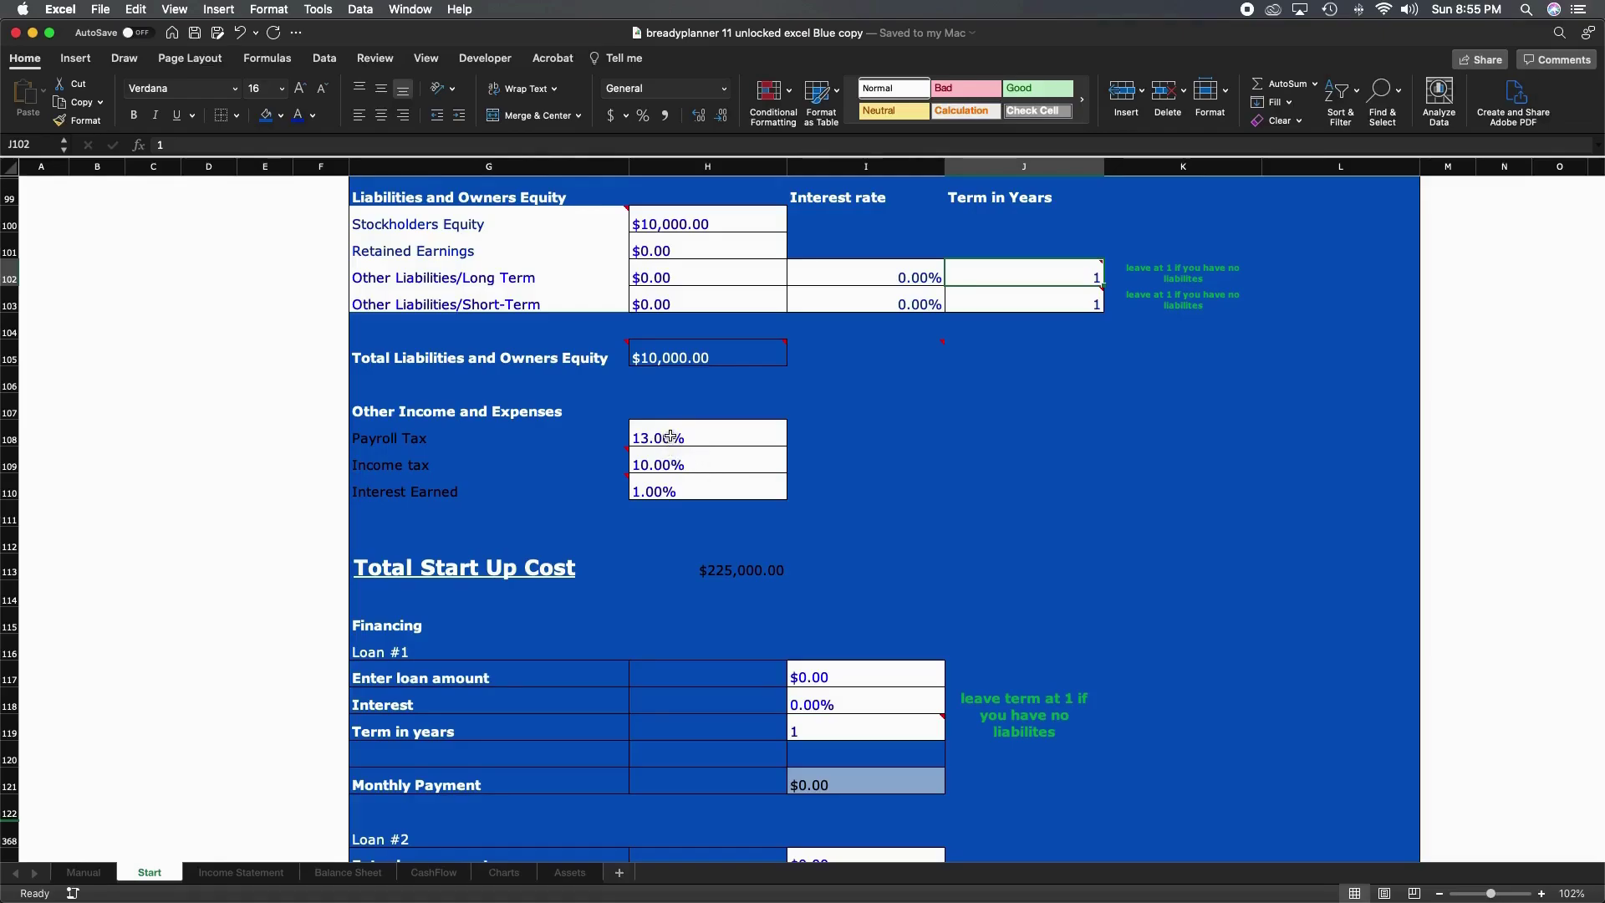
scroll(673, 451, down, 1)
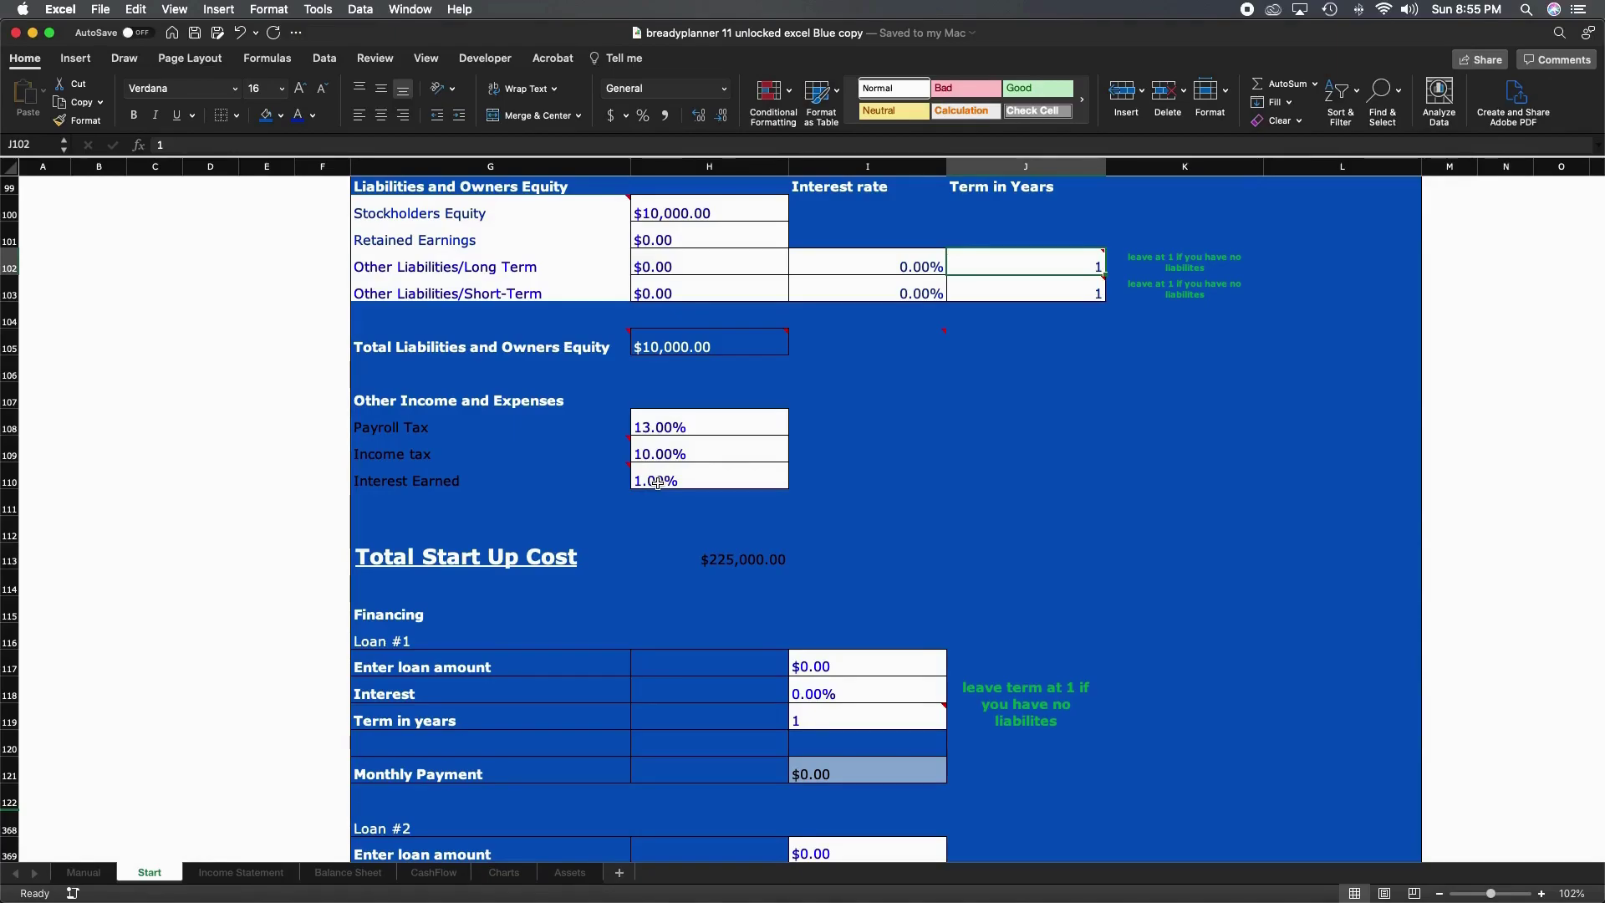
click(660, 482)
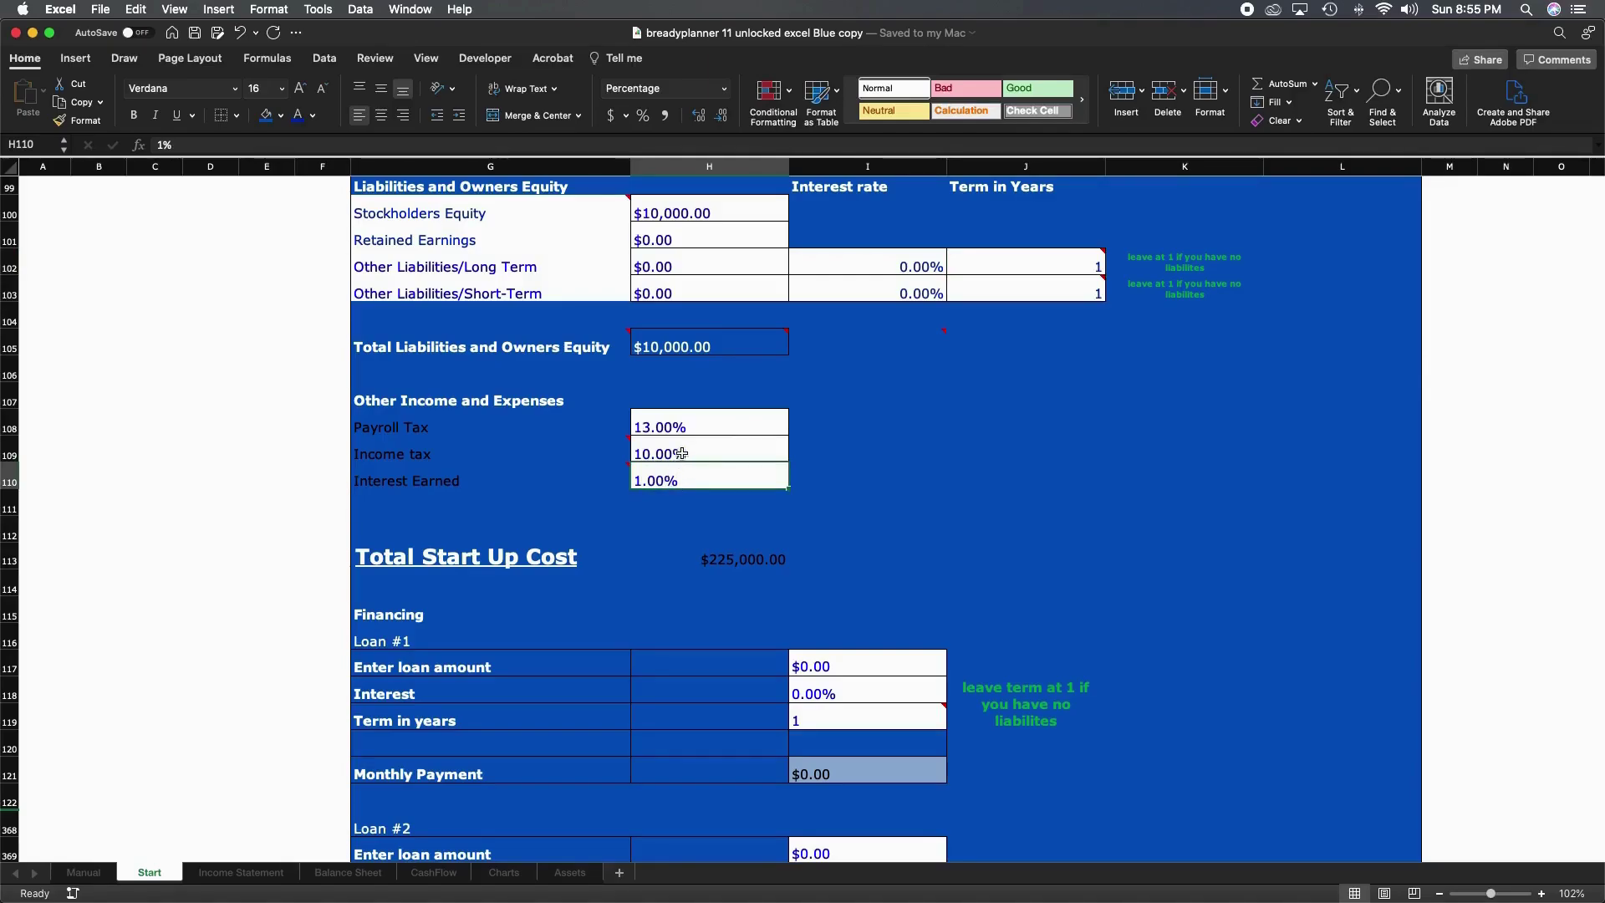
click(682, 453)
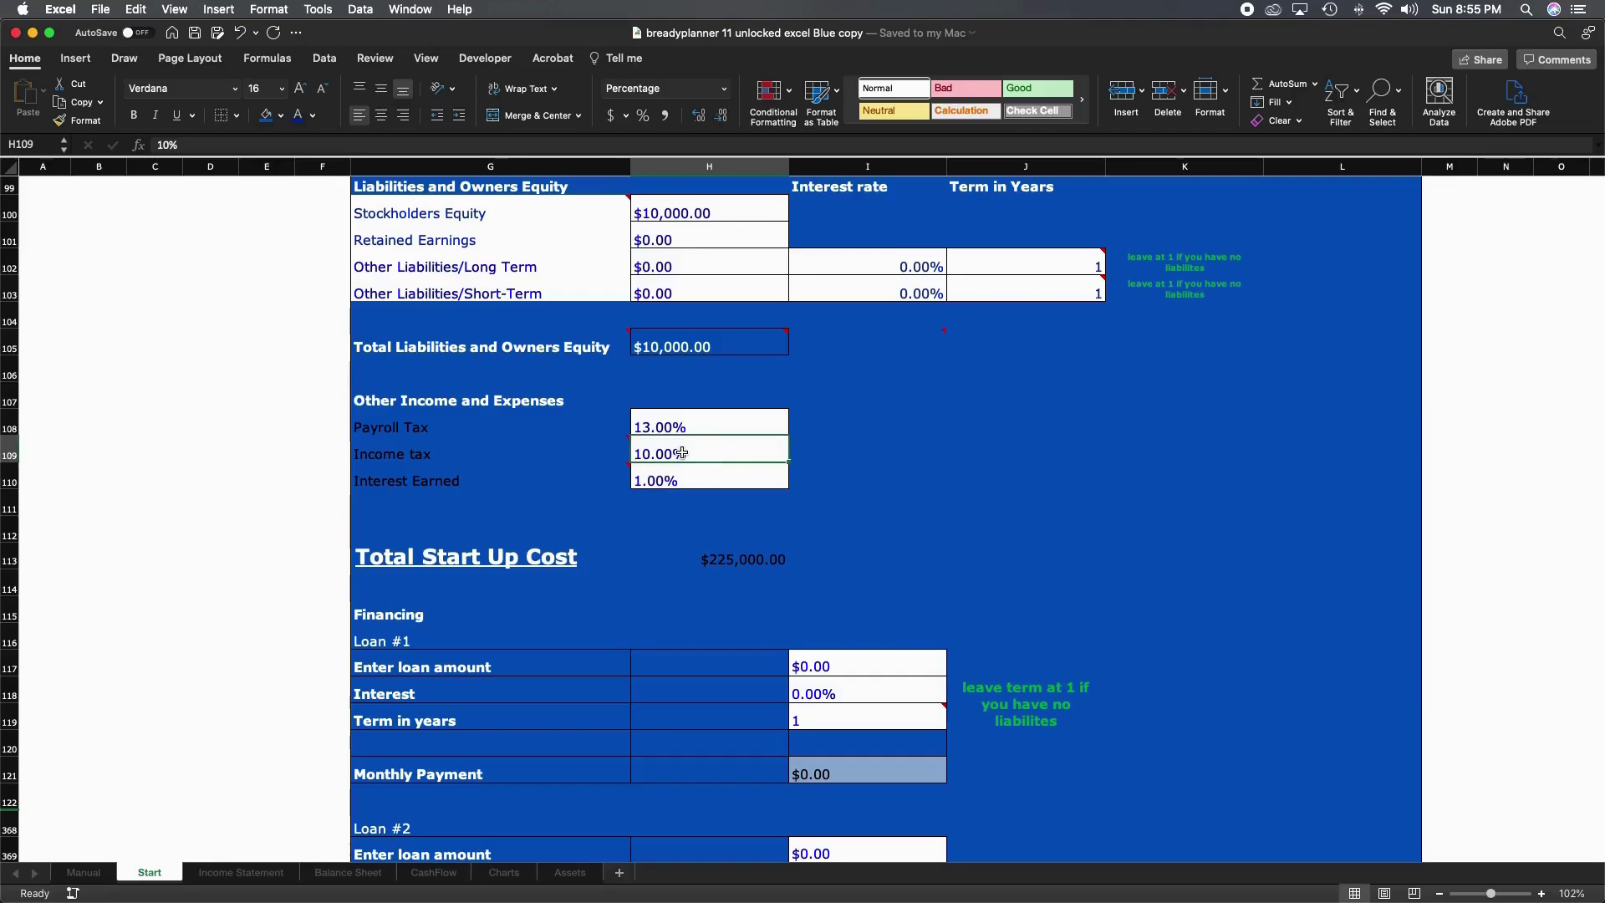
click(681, 425)
Set the Loan #1 amount to 500,000 and its interest to 5% in the Financing section
scroll(682, 472, down, 3)
scroll(682, 472, down, 6)
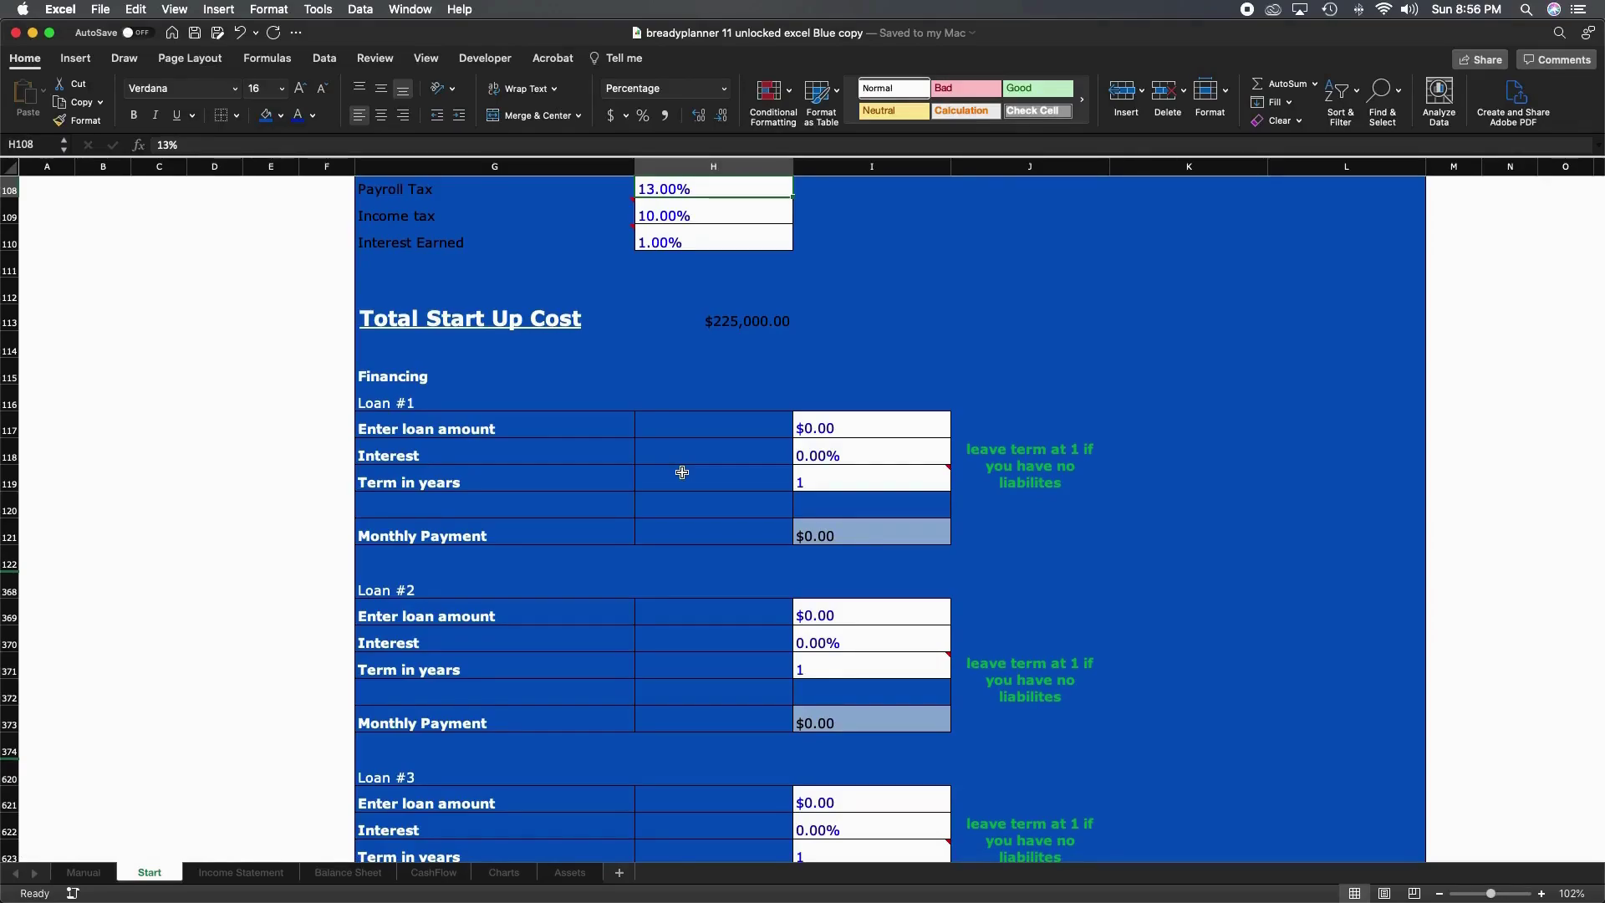
click(860, 427)
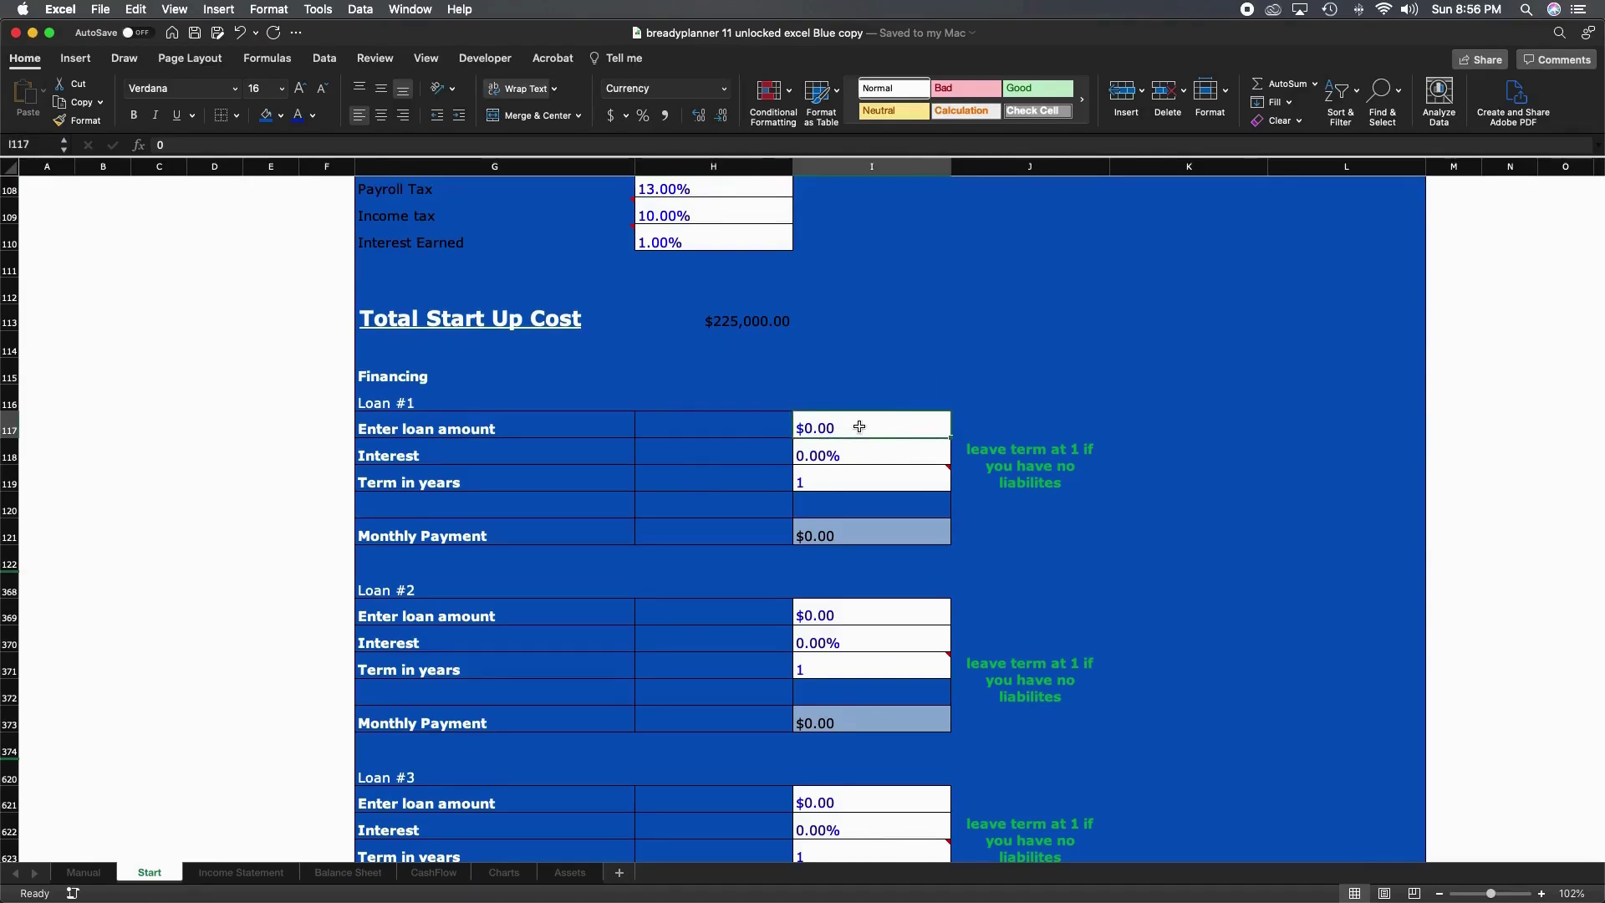
text(5000)
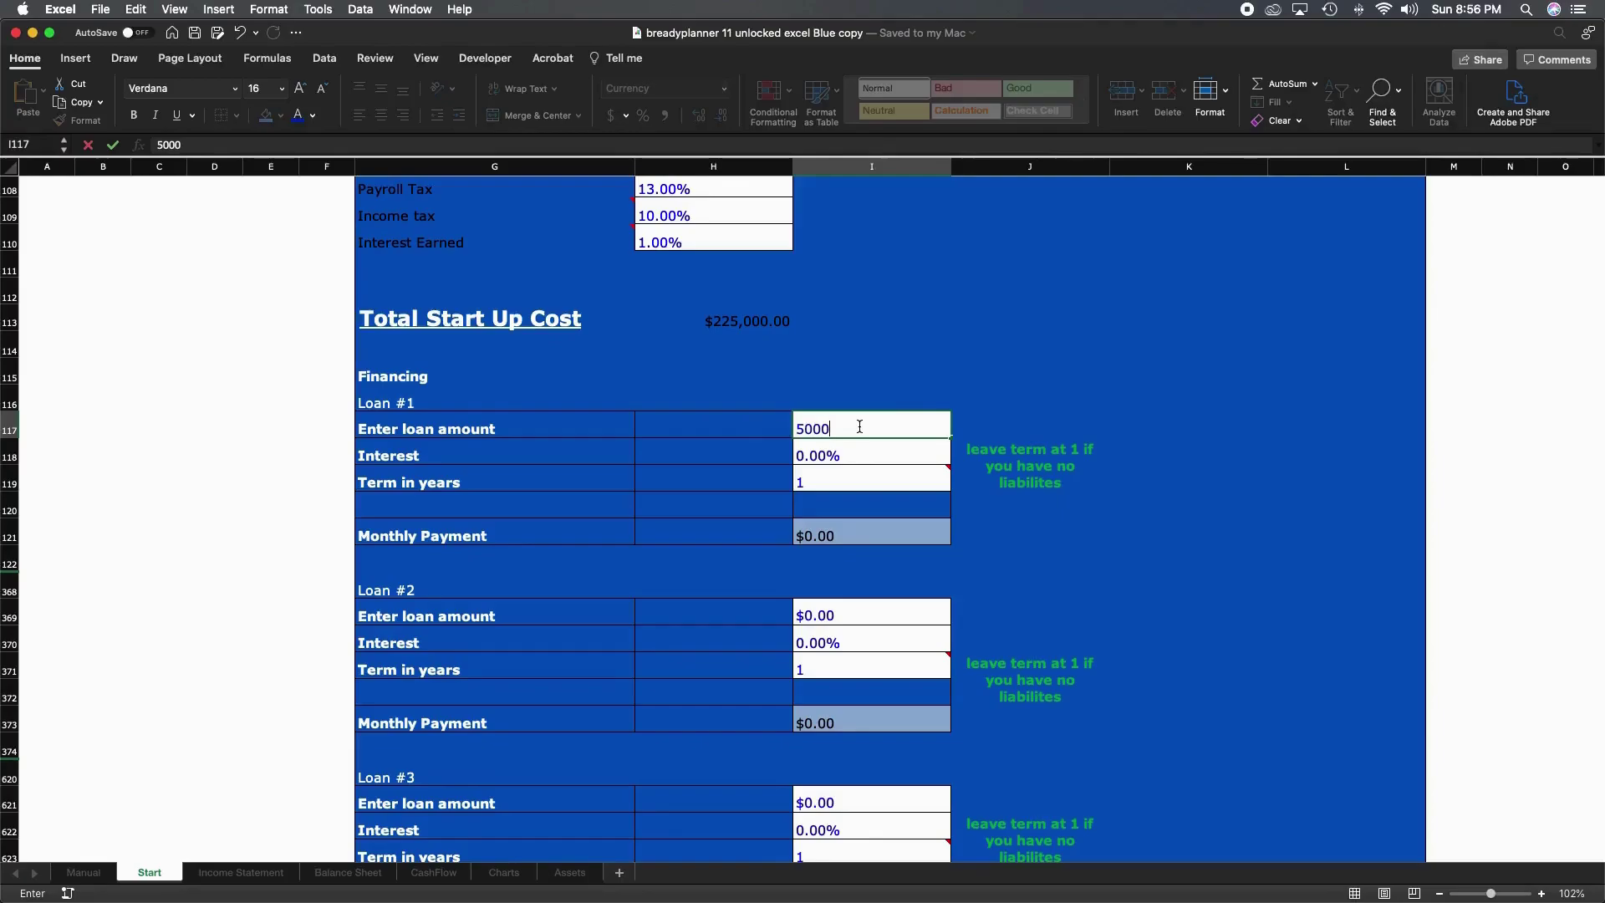
text(00)
key(Return)
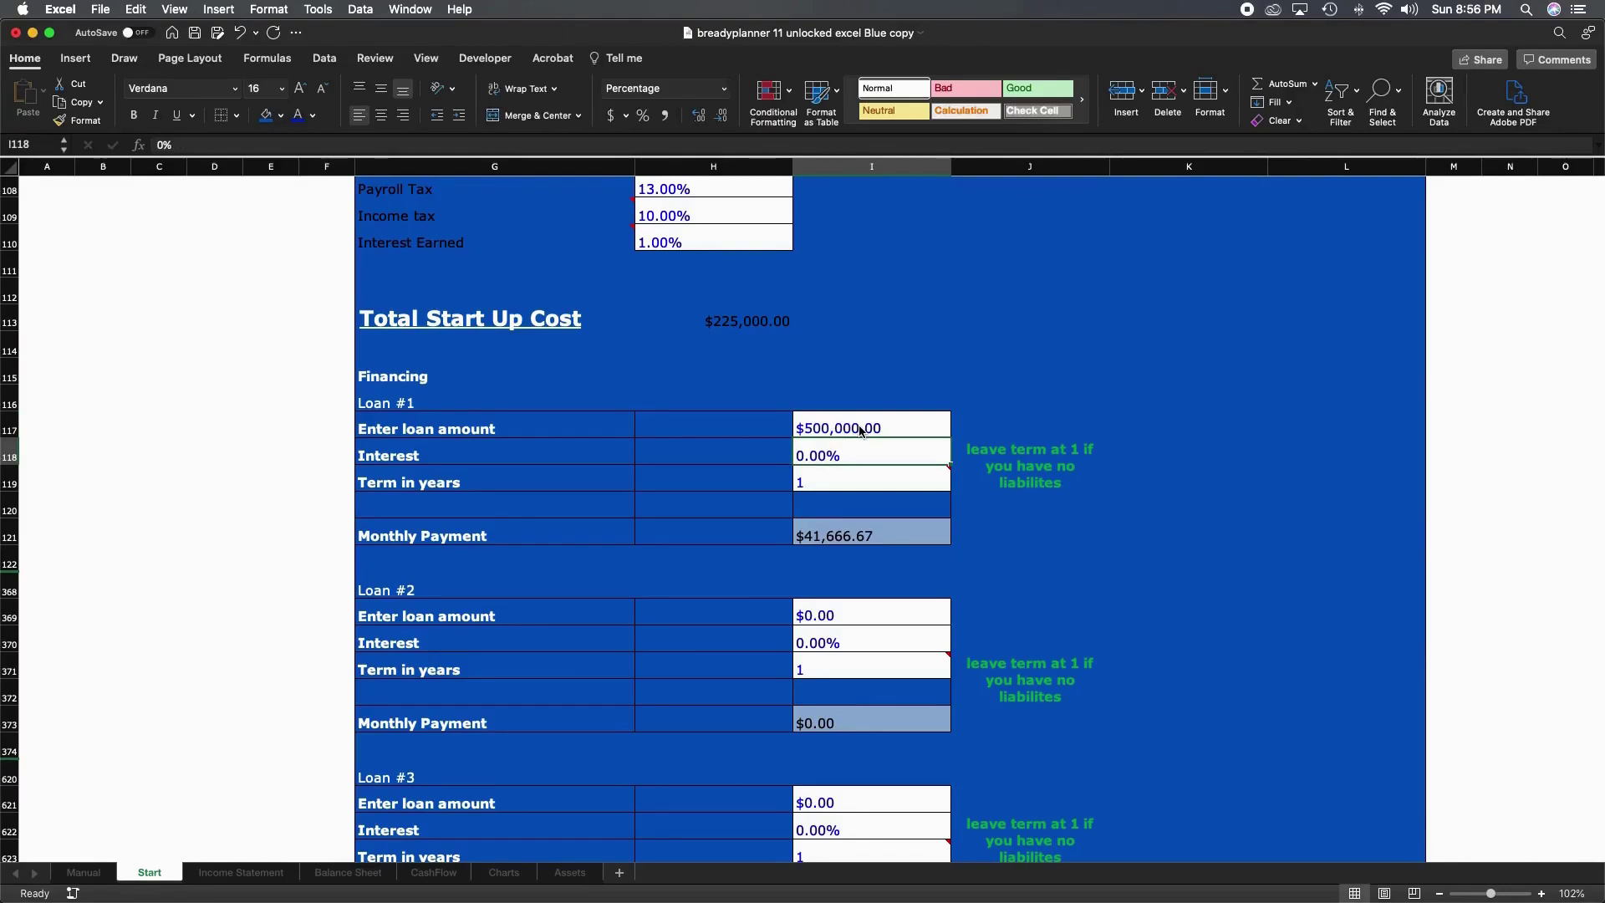
text(5)
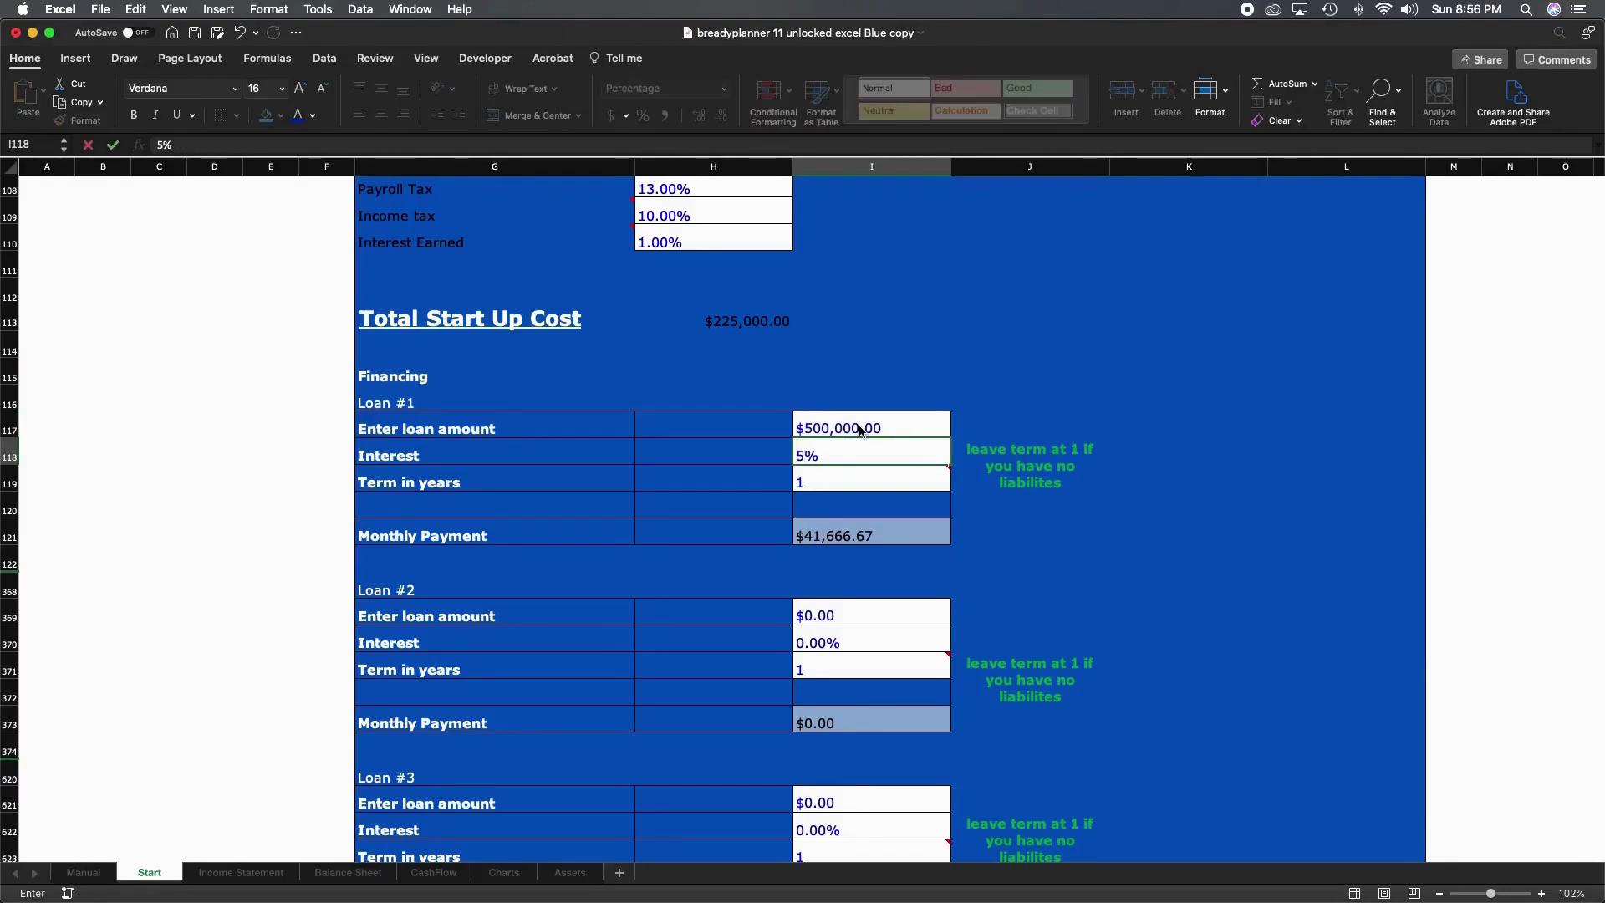
key(Return)
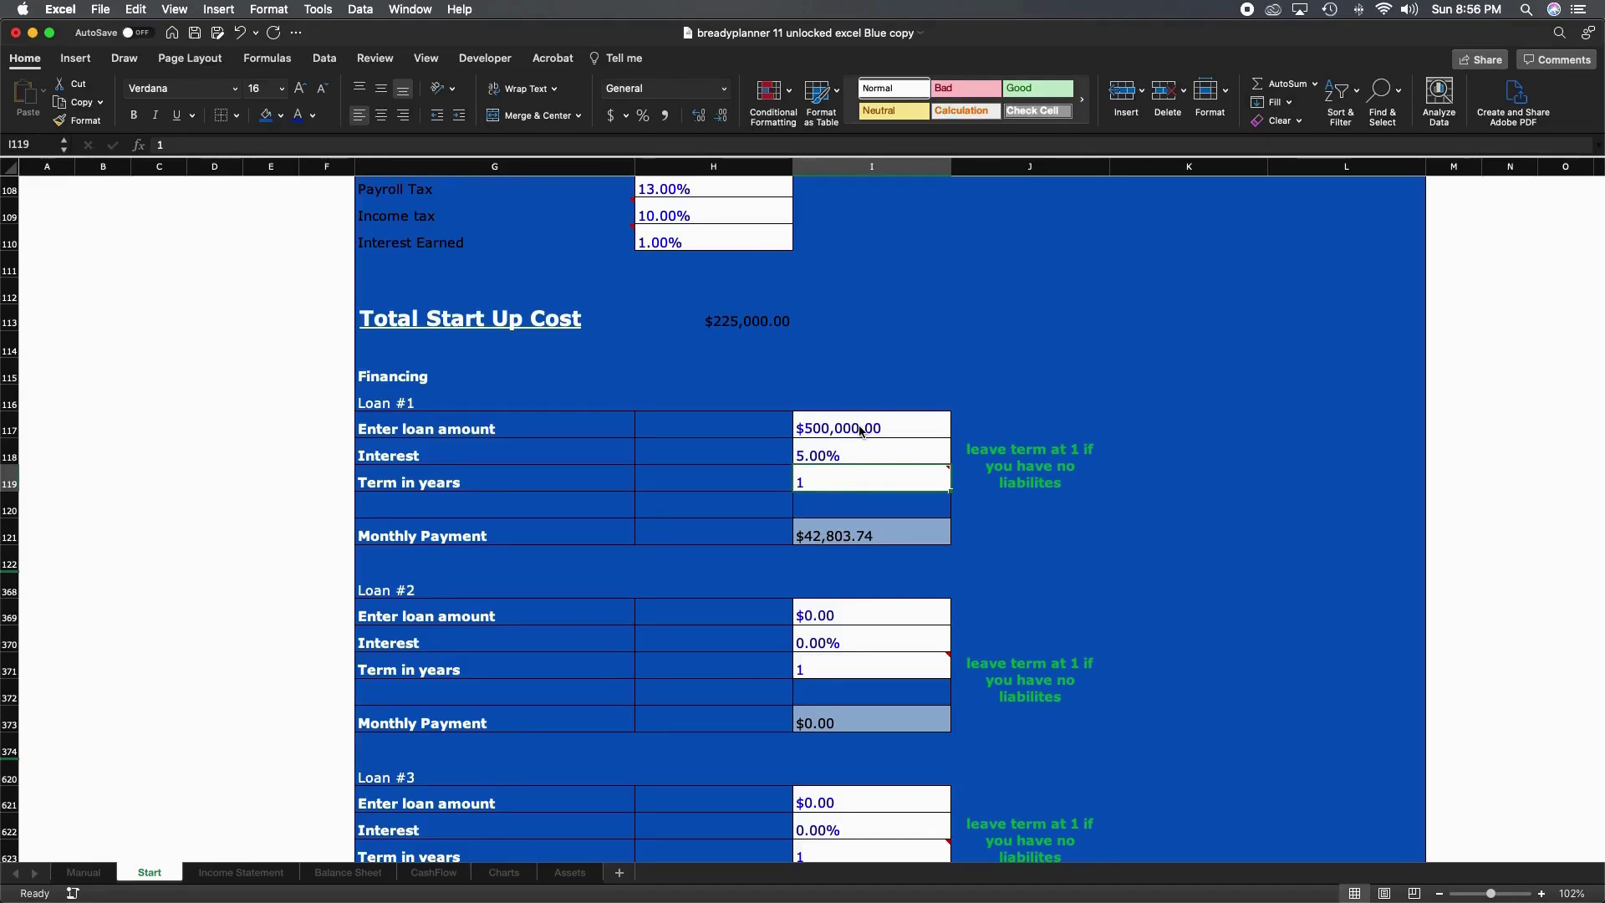
Set the Loan #1 term to 7 years and check its monthly payment
text(7)
key(Return)
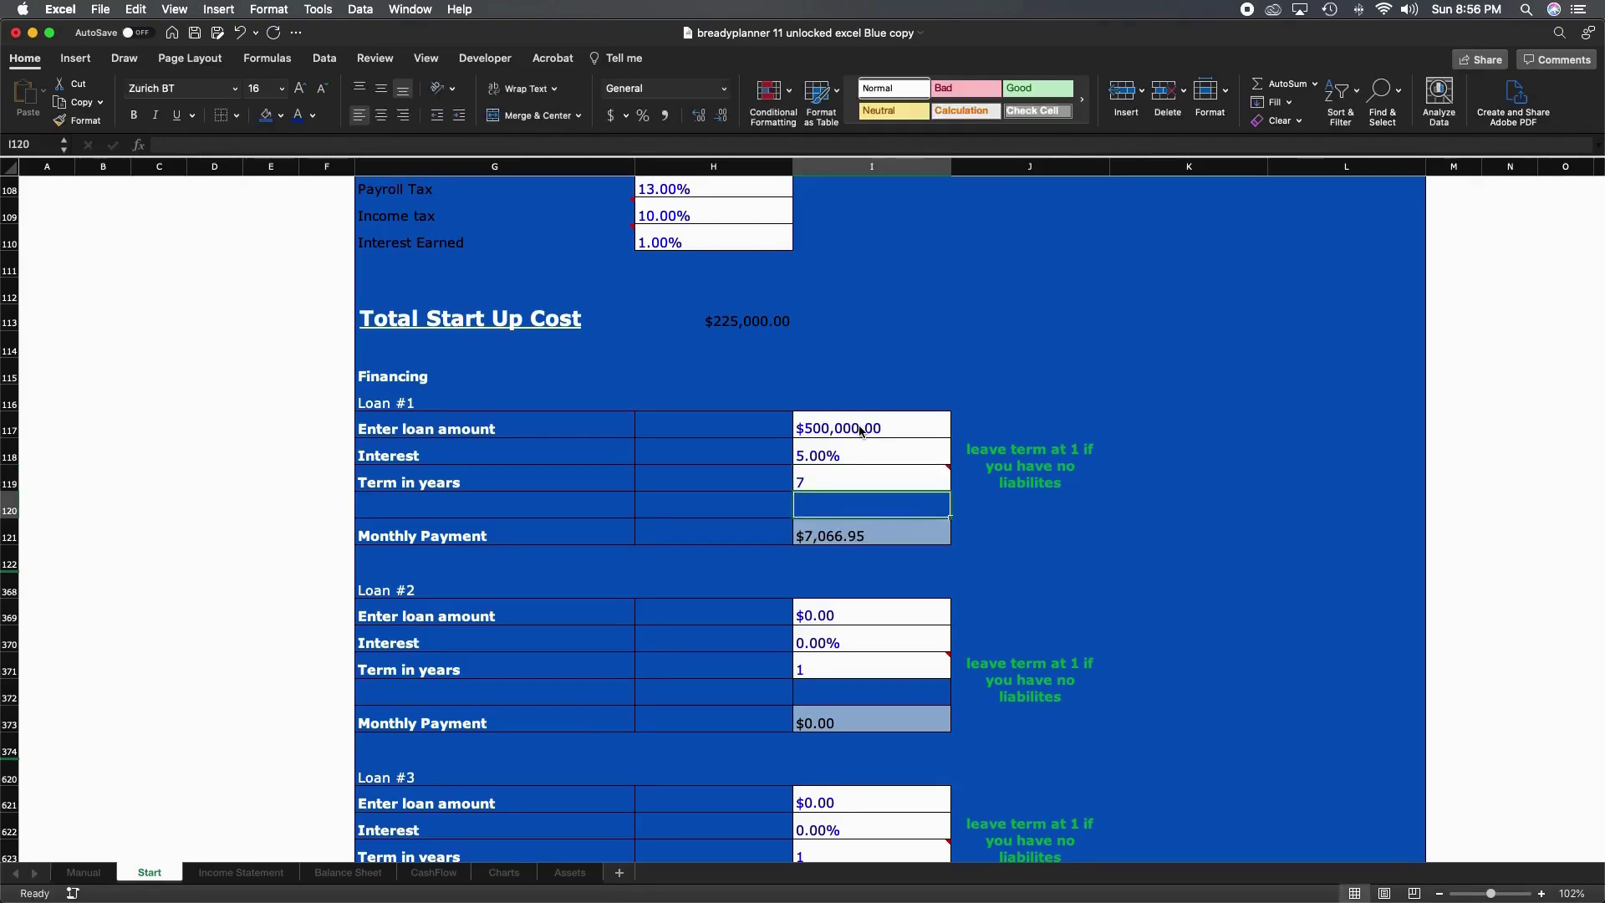
scroll(857, 496, down, 2)
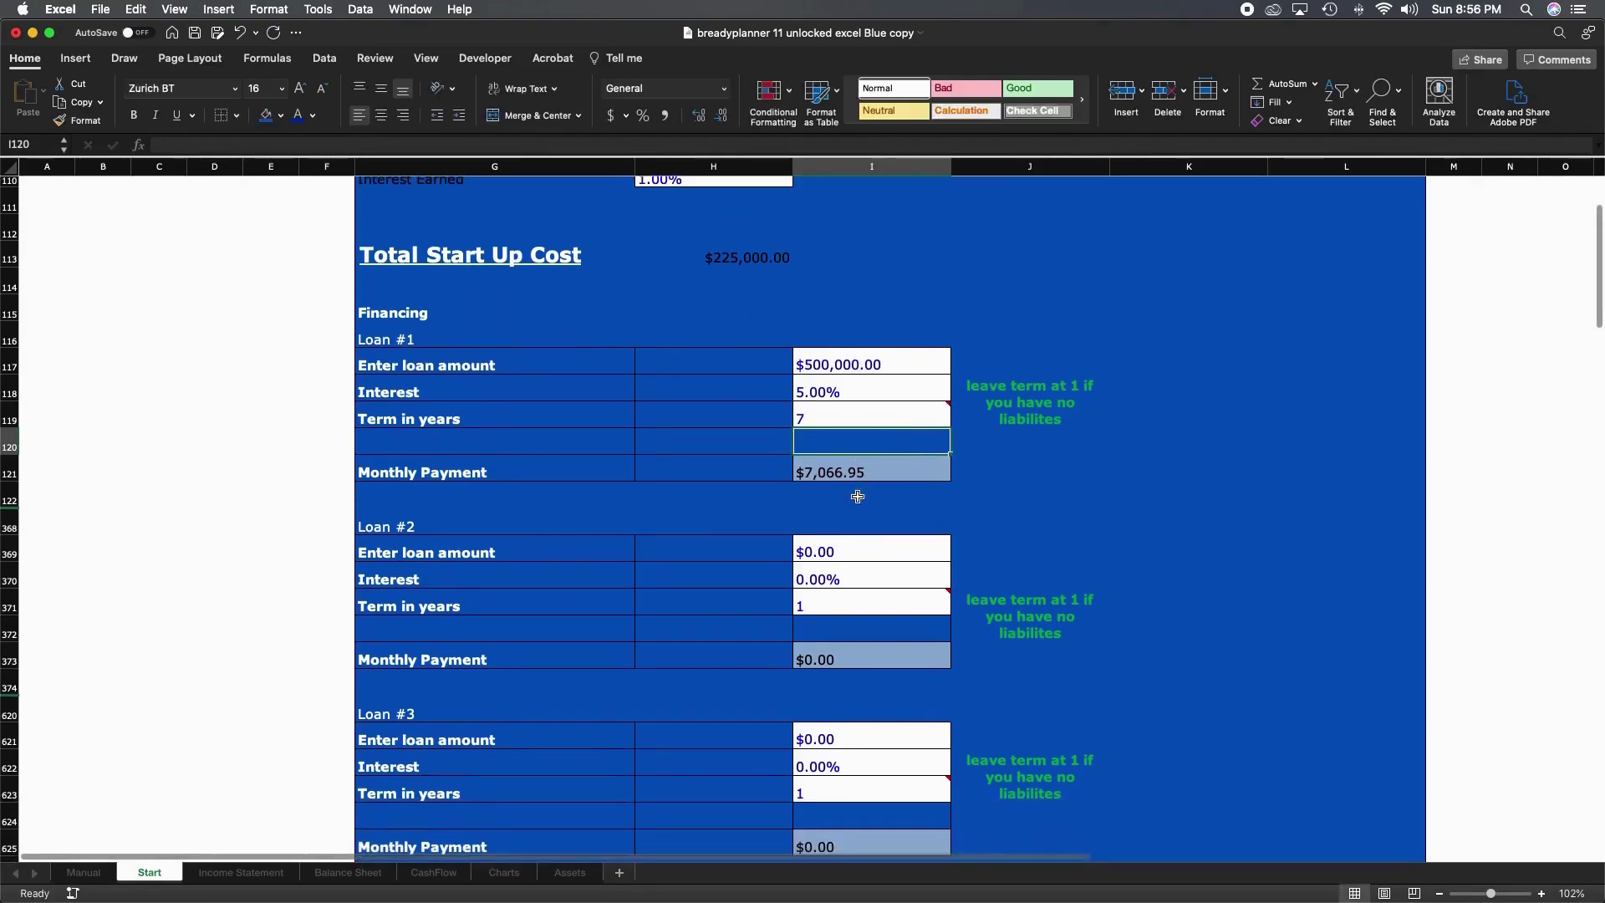
Review the amount, interest and term inputs for Loan #2 and Loan #3, including the note on Loan #2's term in years
scroll(857, 497, down, 4)
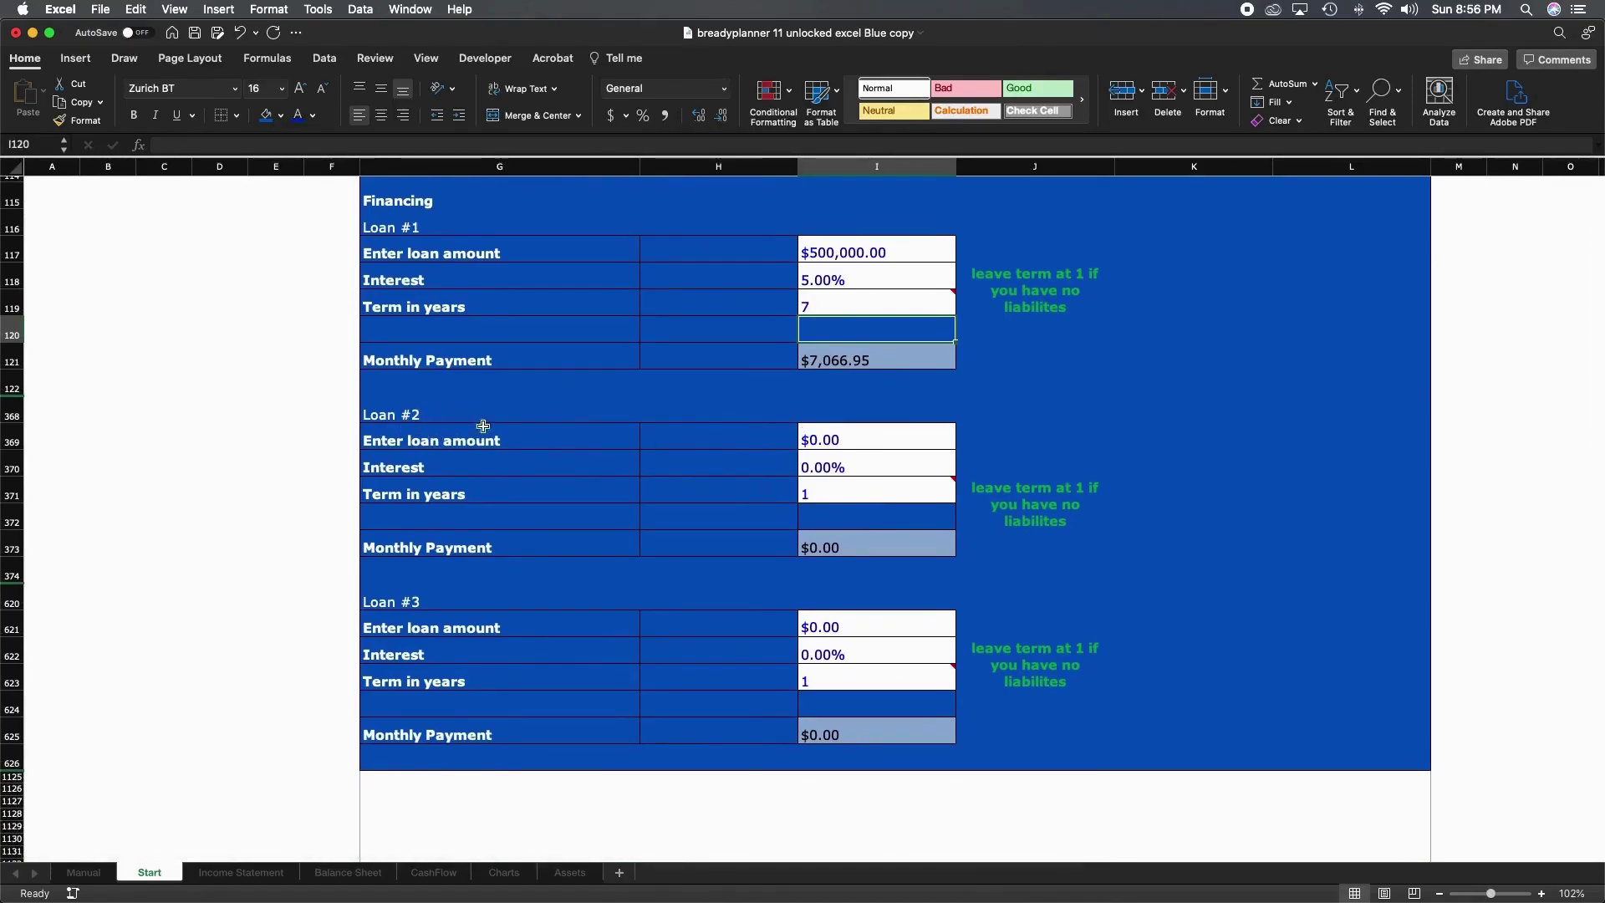
scroll(851, 430, down, 1)
scroll(850, 430, right, 1)
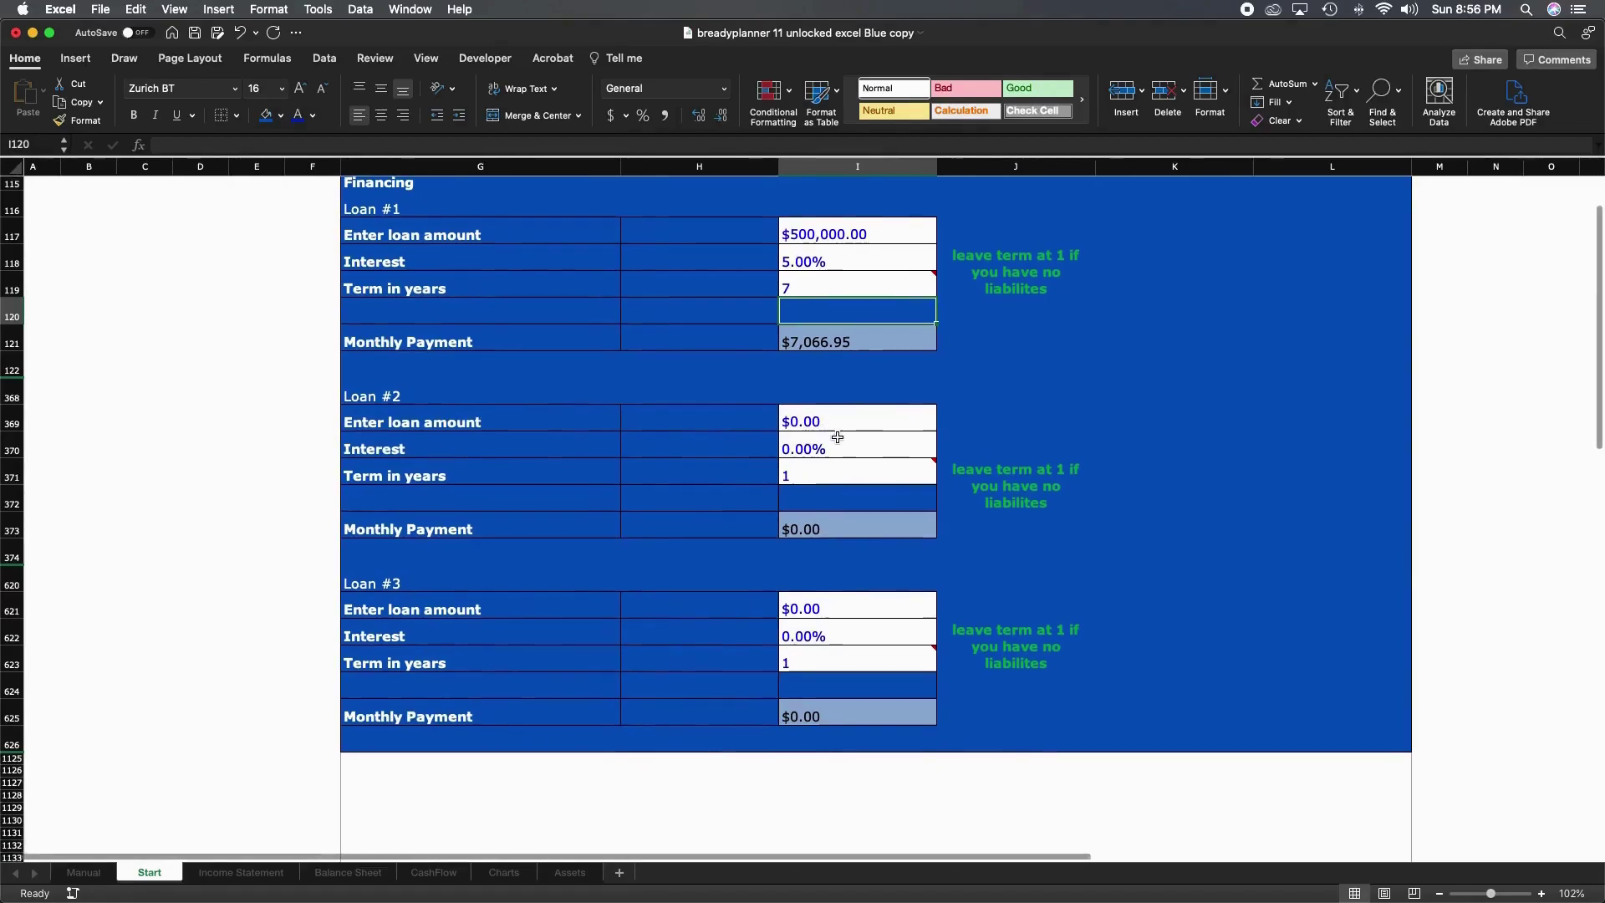
click(852, 429)
scroll(852, 429, left, 1)
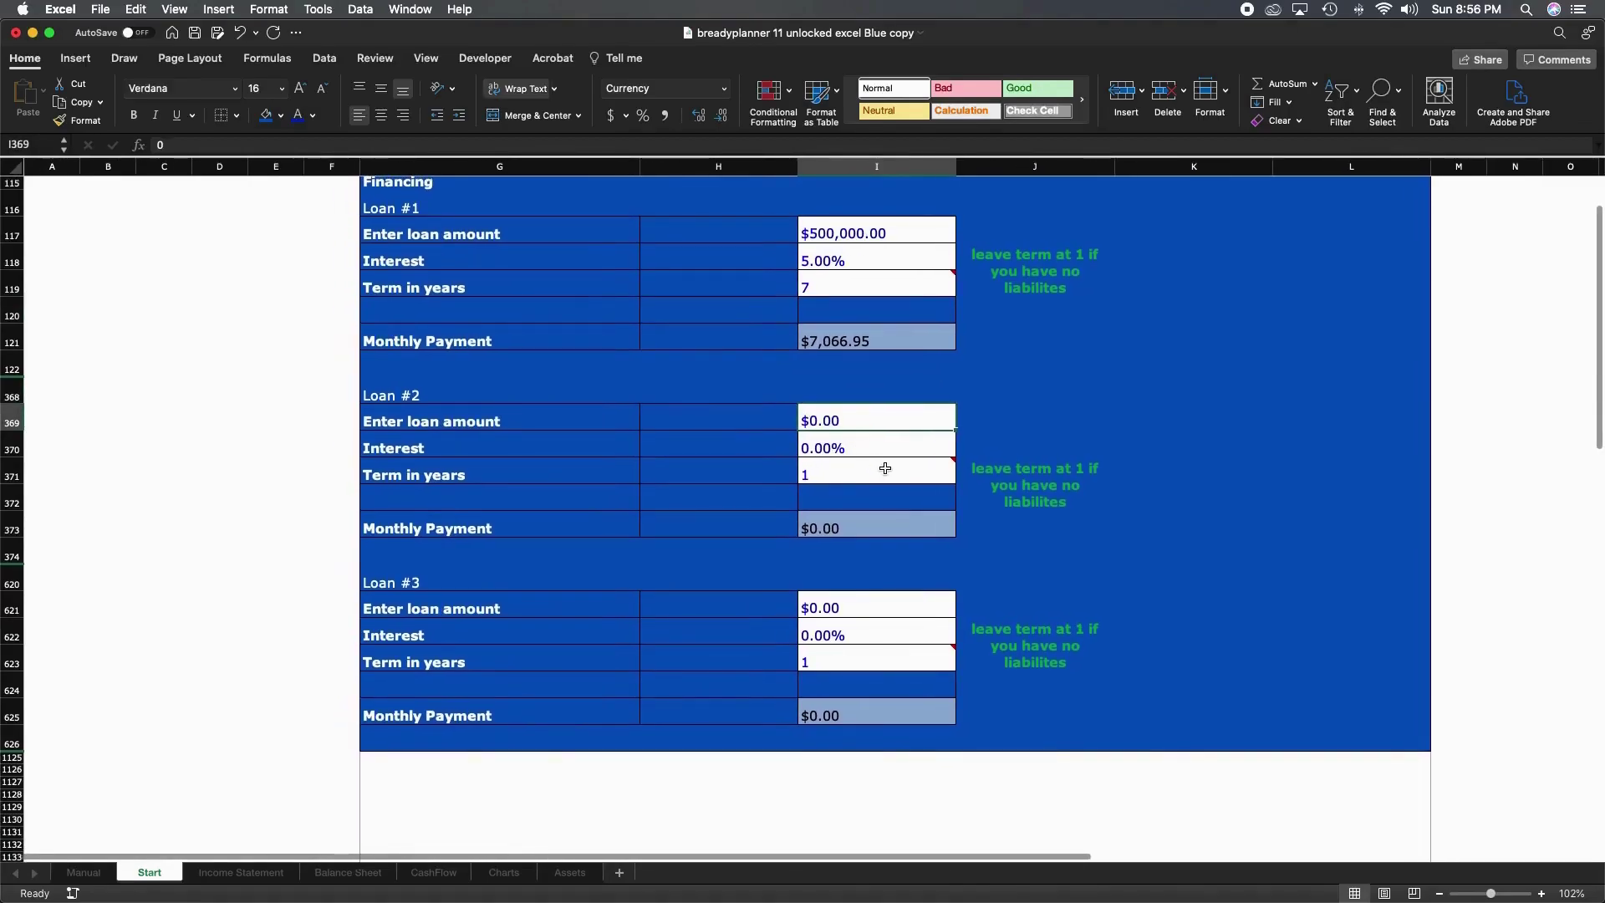
mouse_move(878, 463)
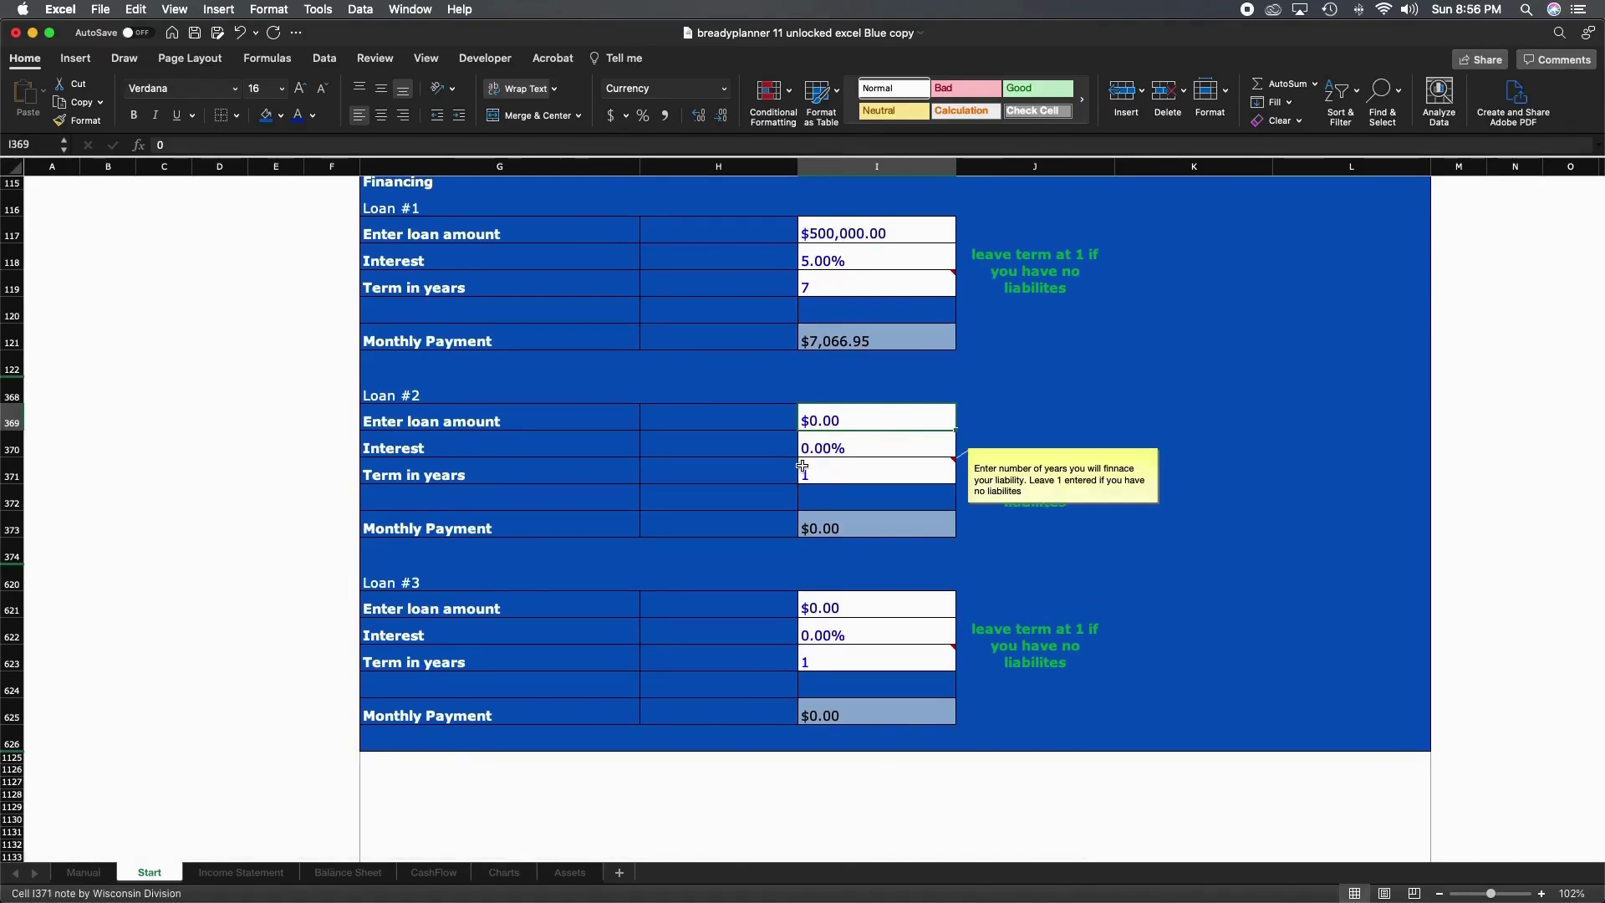
Look back over the Start sheet's inputs from the Financing section up to the business name and Income/Revenue Sources
scroll(659, 468, up, 6)
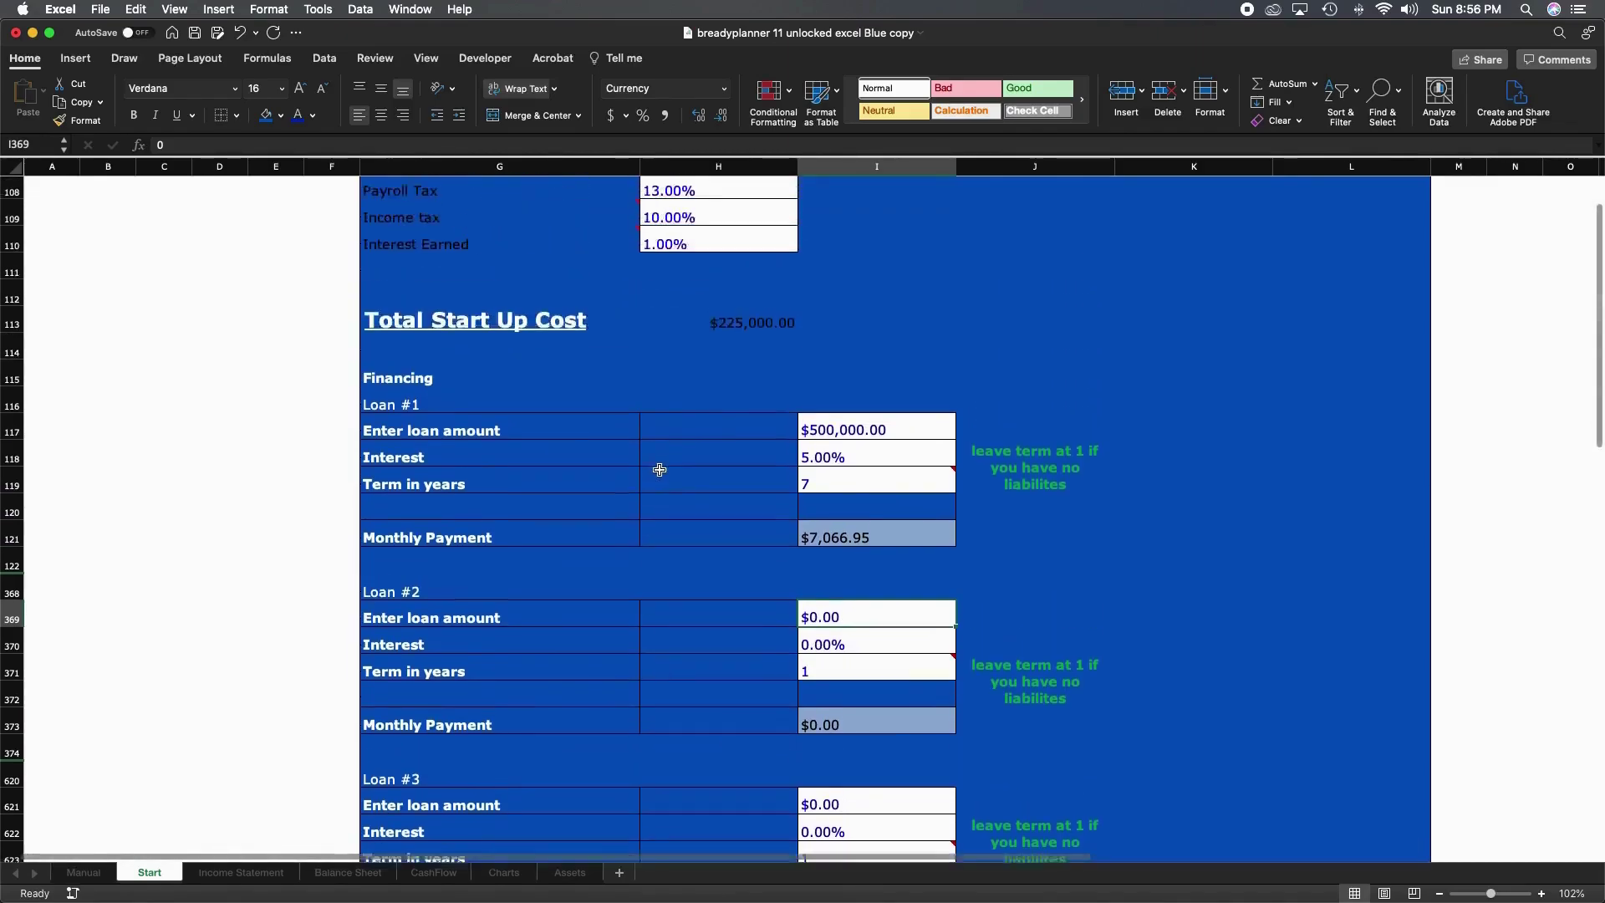
scroll(660, 469, up, 10)
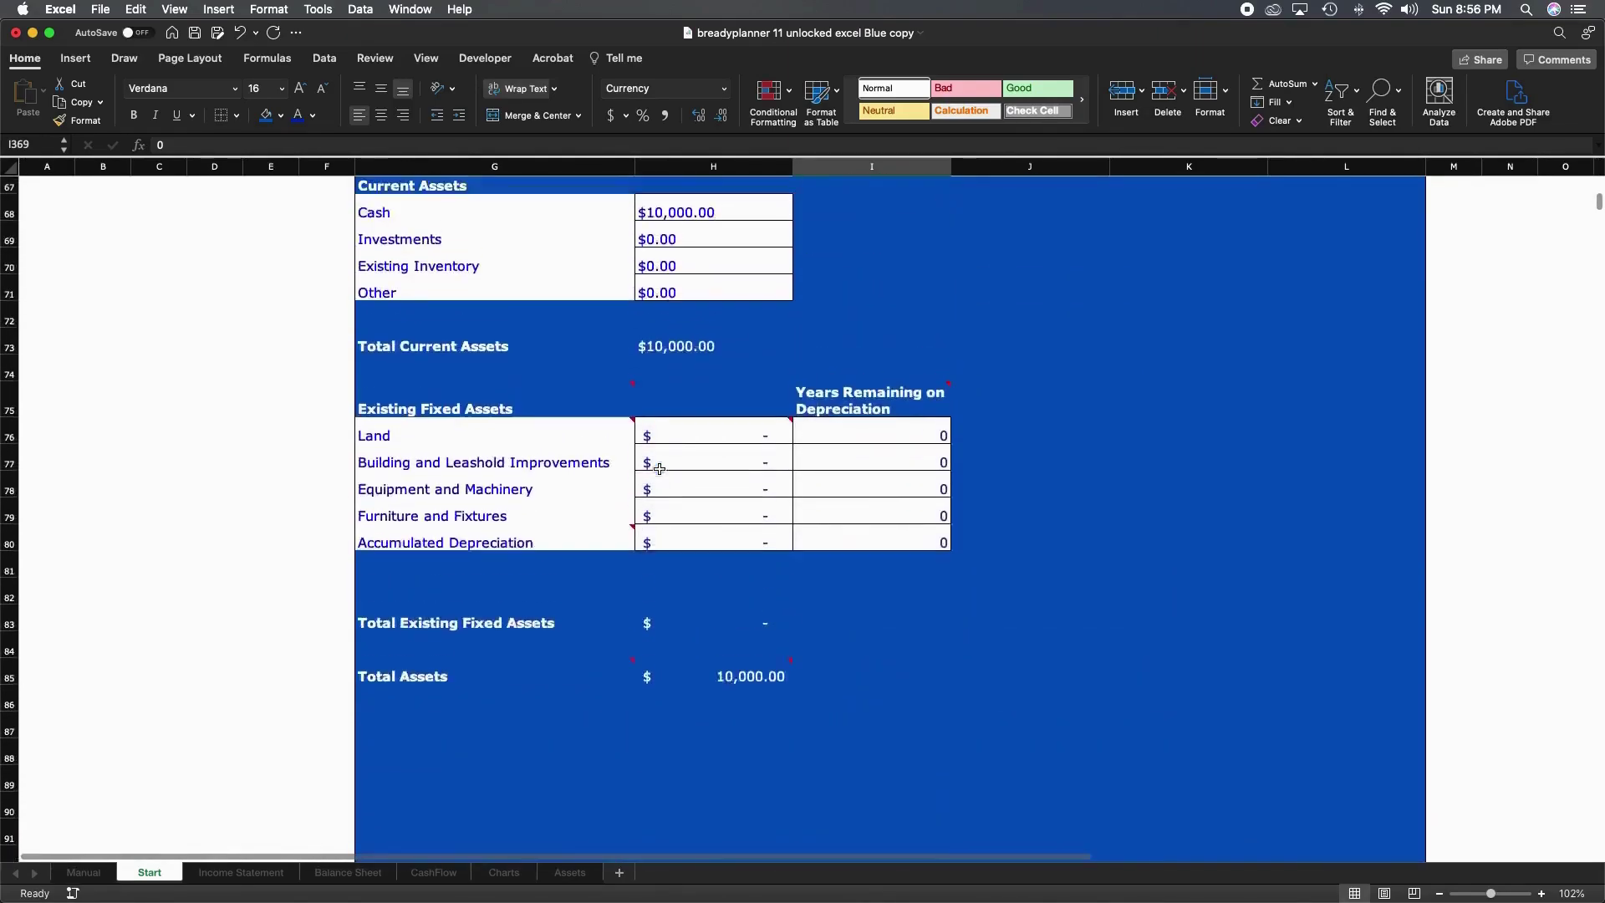
scroll(659, 469, up, 12)
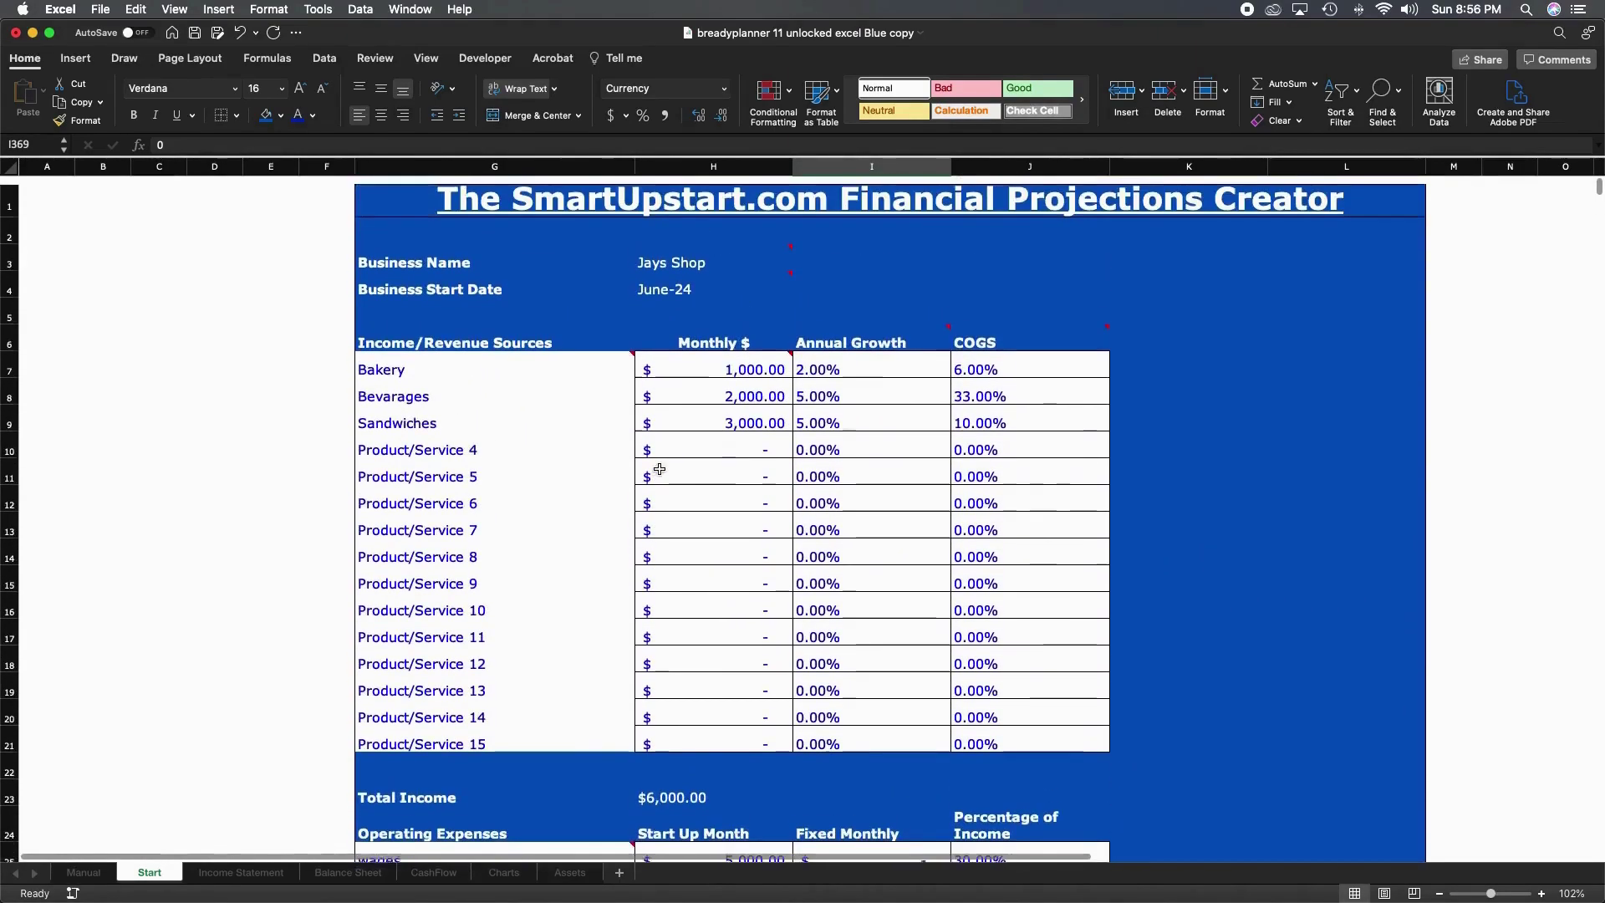